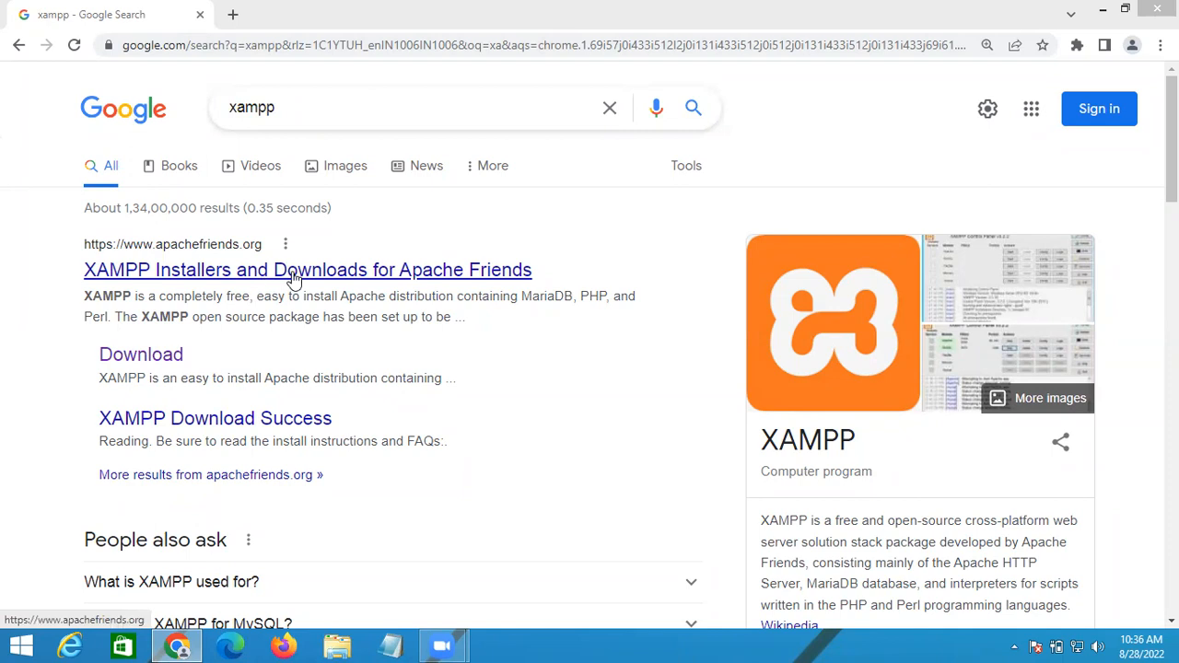
Step: Open apachefriends.org from the search results and start the XAMPP for Windows download
click(322, 275)
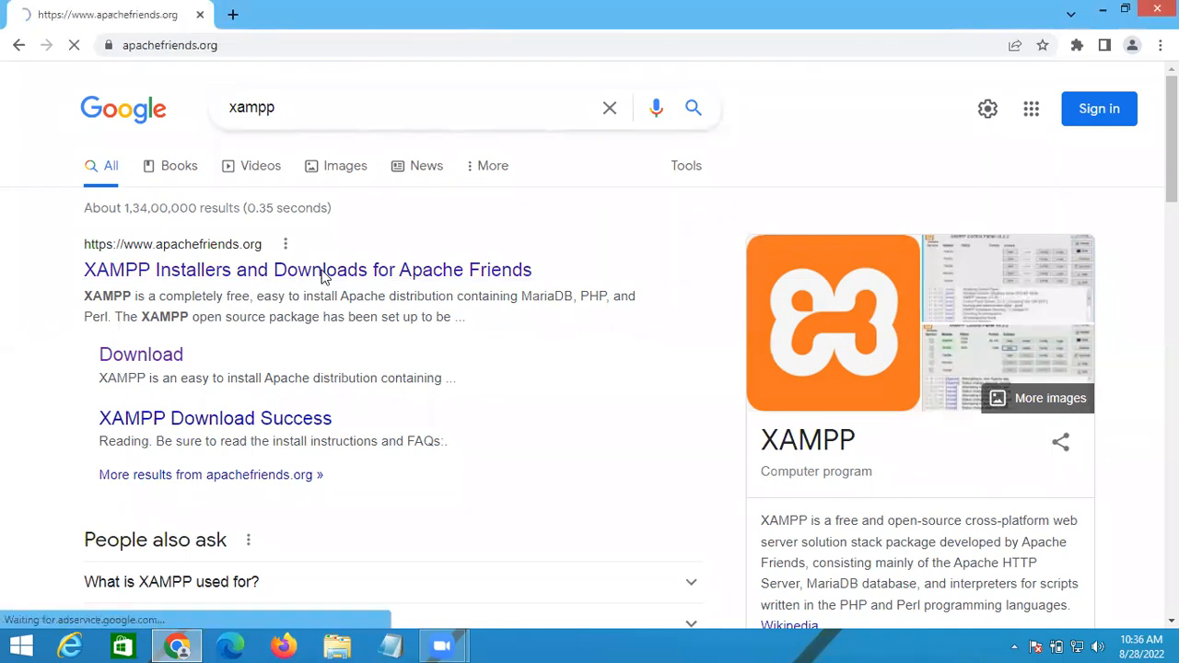
scroll(365, 389, down, 1)
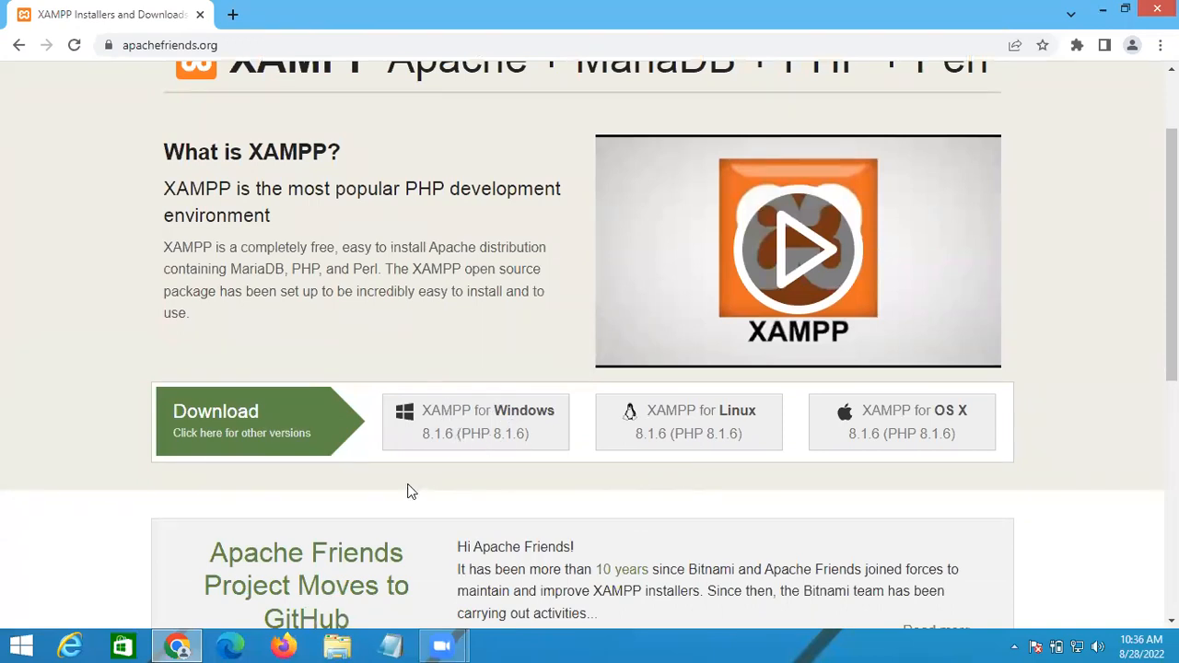
click(451, 420)
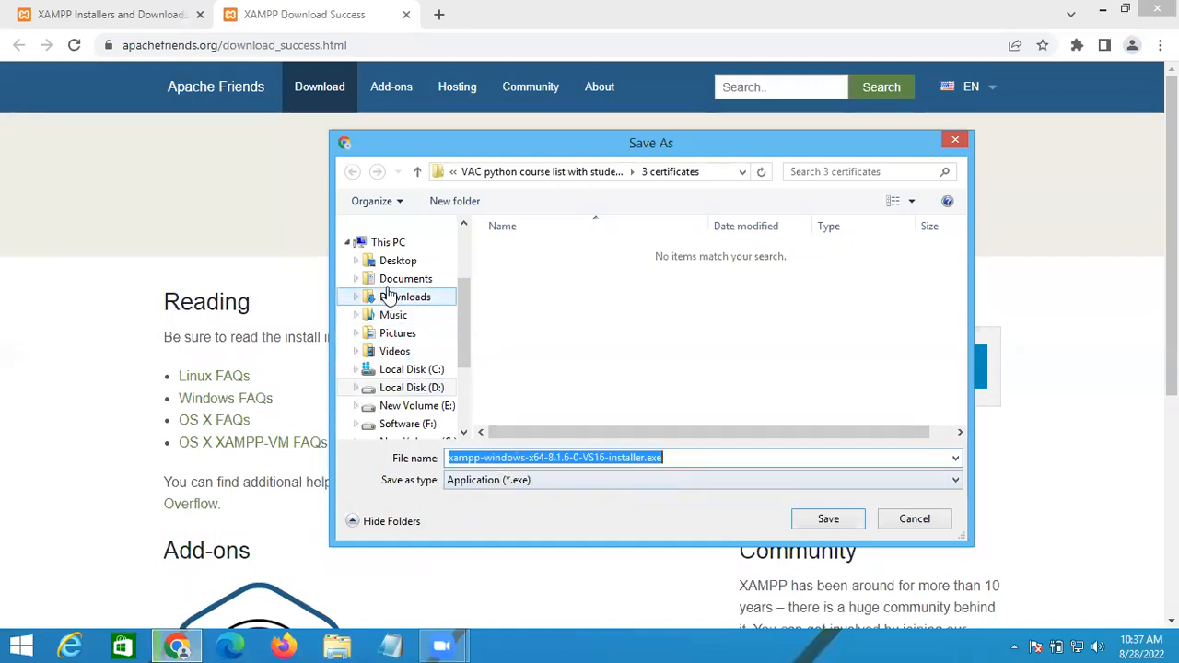
Step: Save the XAMPP installer to the Desktop and run it once the download finishes
scroll(396, 295, up, 2)
click(406, 378)
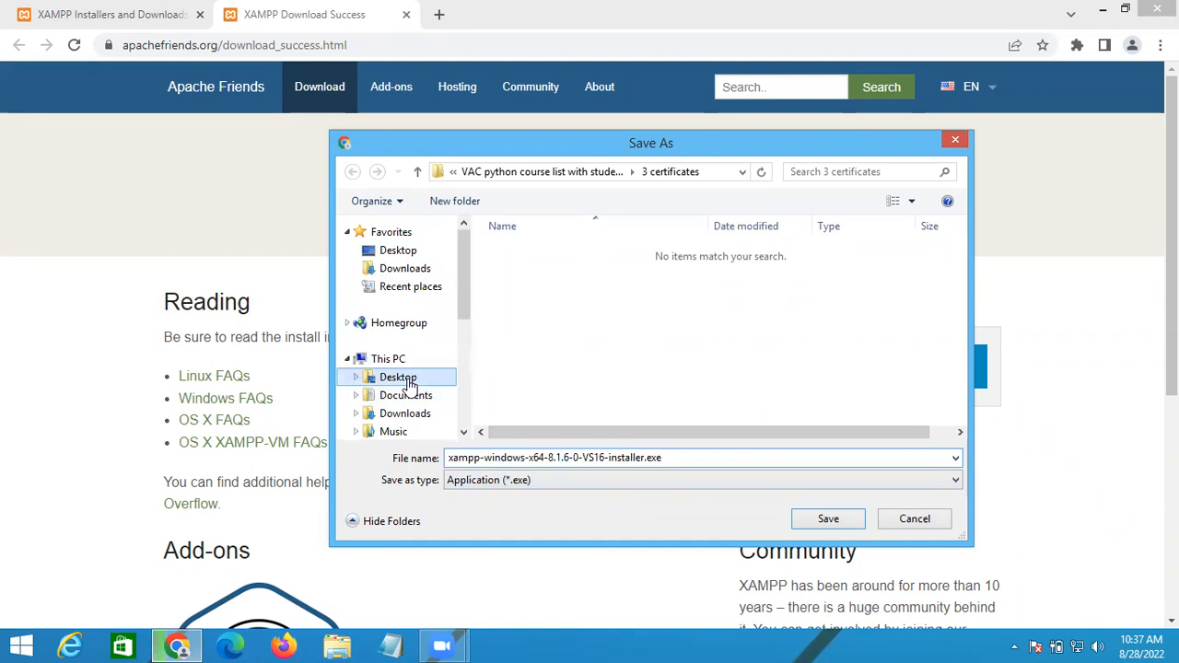
click(808, 521)
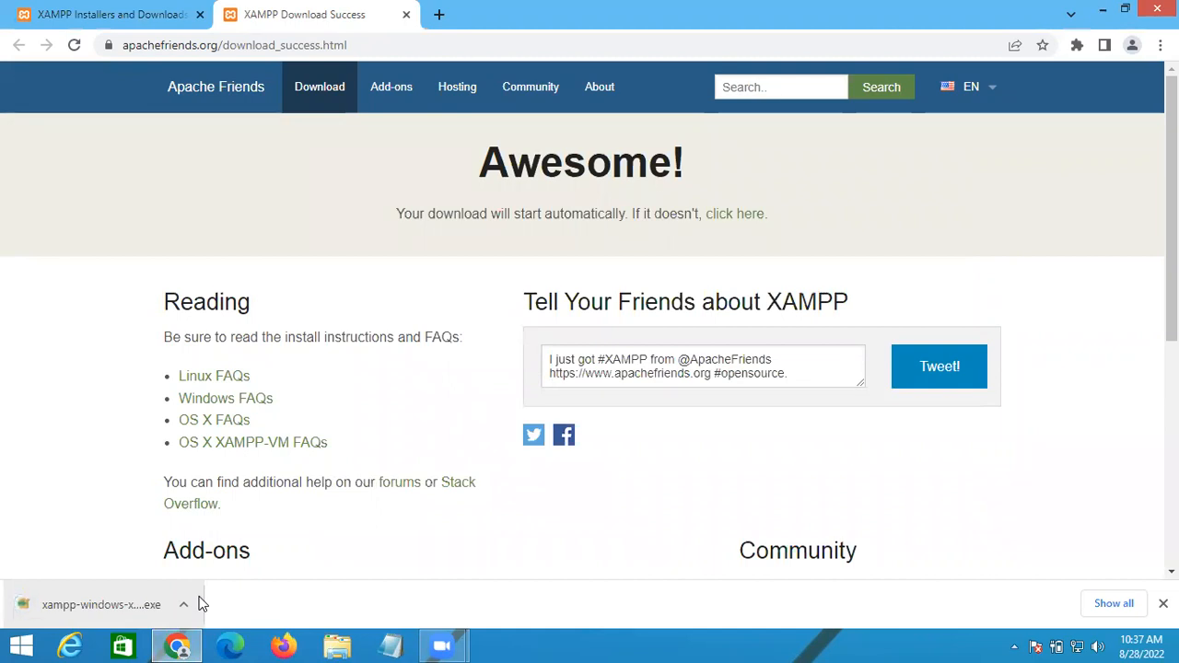
click(200, 603)
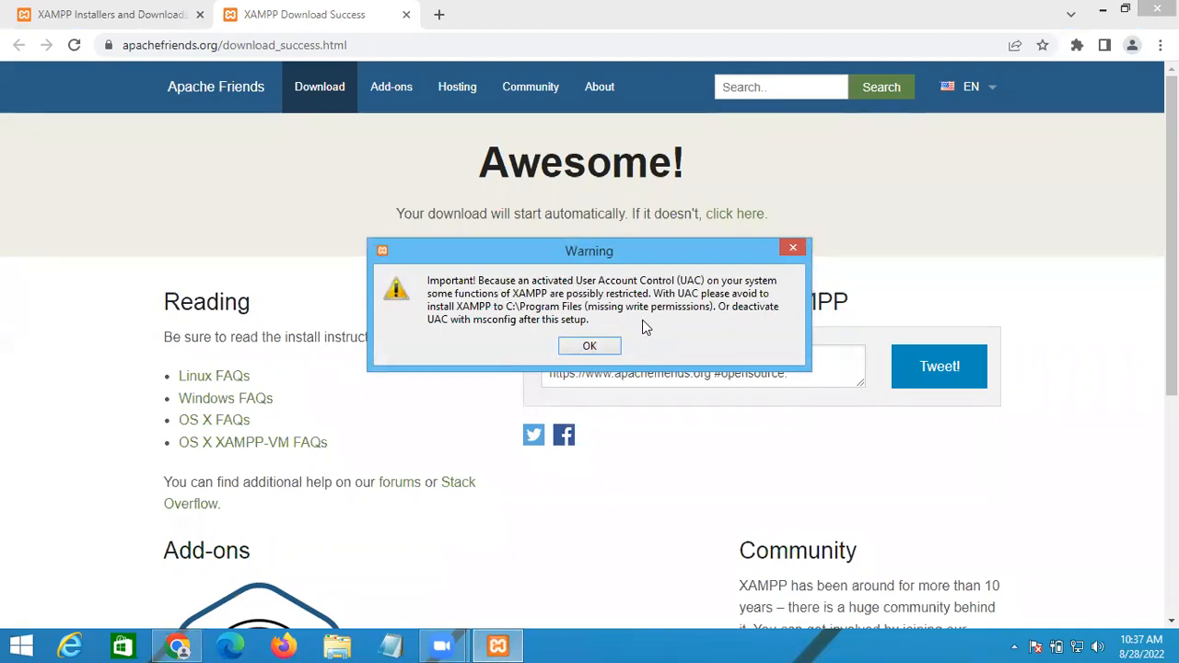
Step: Acknowledge the UAC warning so the XAMPP Setup Wizard opens
click(587, 348)
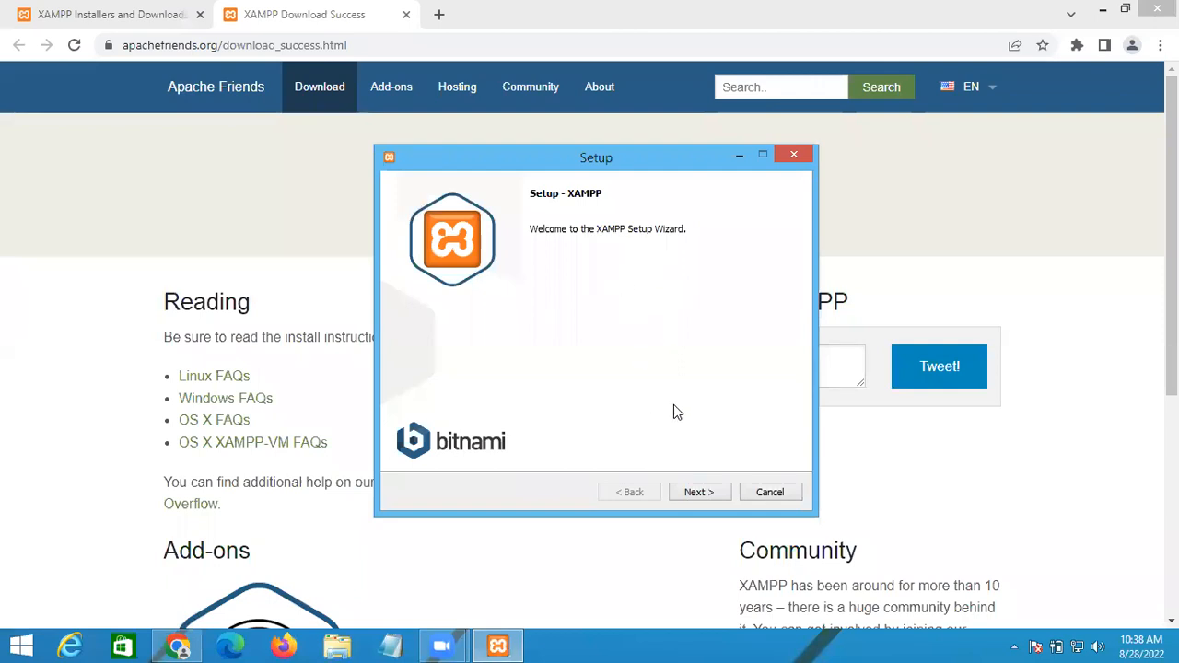
Step: Keep all XAMPP components and dismiss the folder-not-empty warning
click(698, 492)
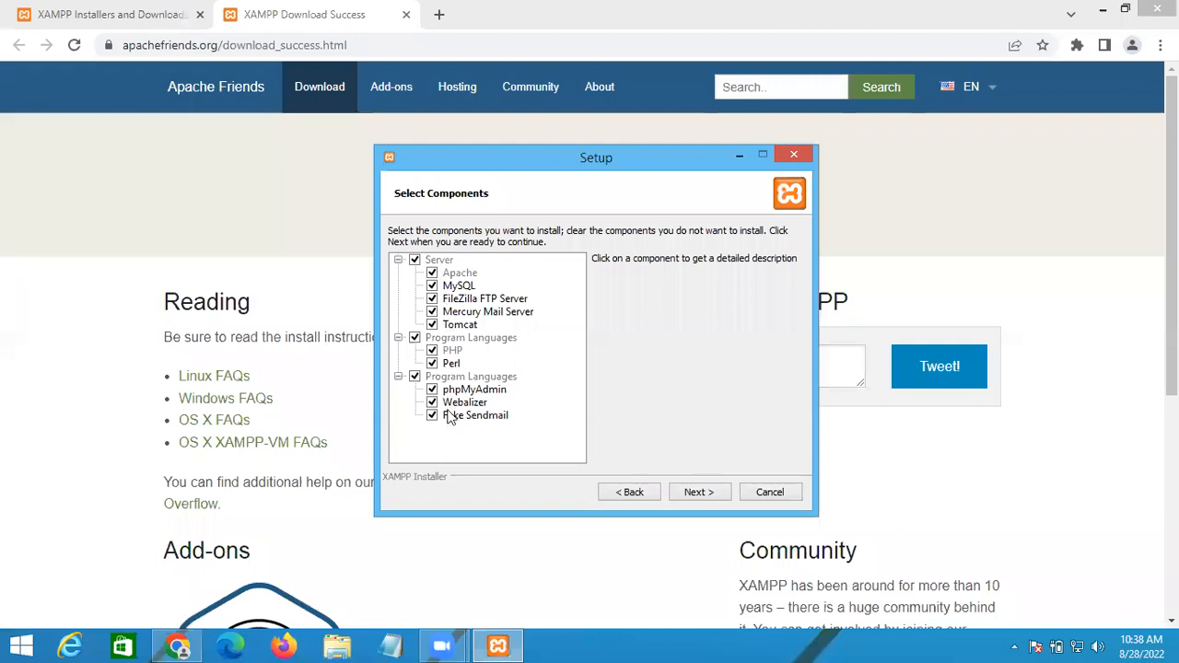
click(712, 498)
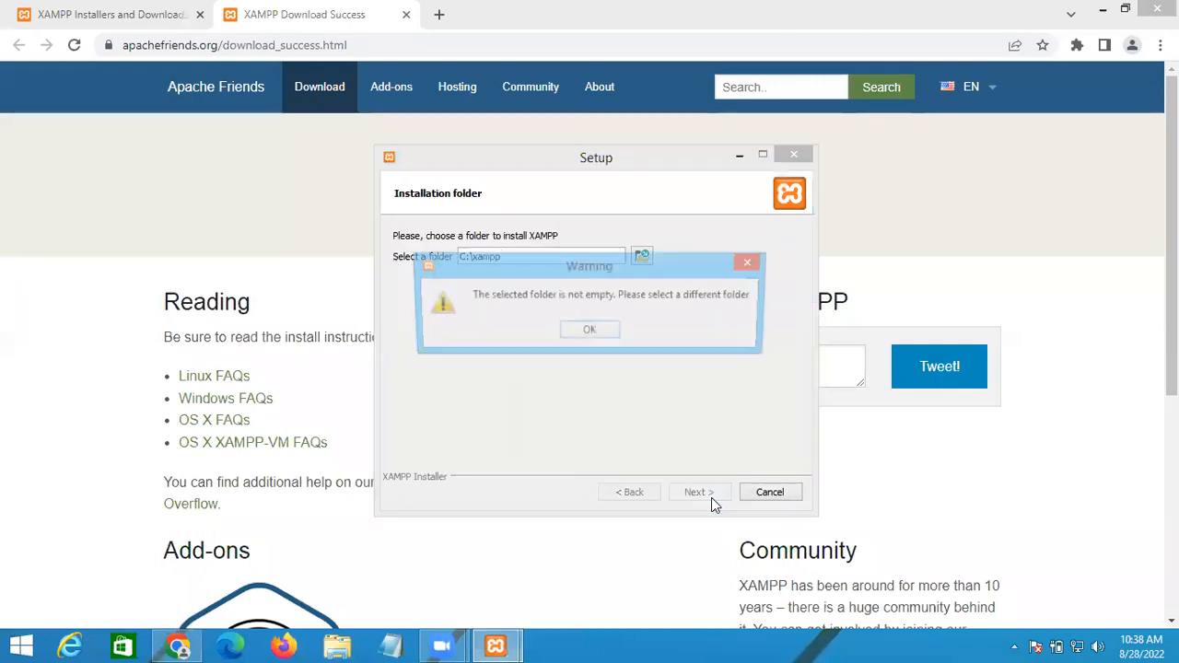
click(590, 334)
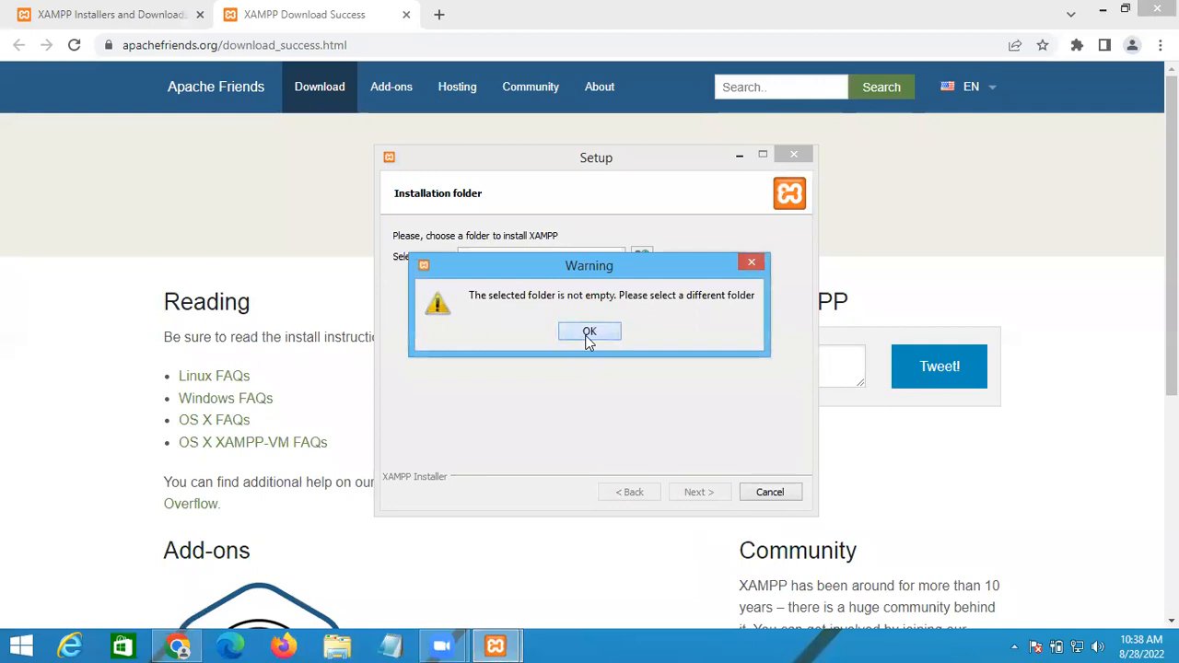
Step: Set the install folder to C:\xampp1, keep English, and continue past the Bitnami page
drag(651, 165, 671, 280)
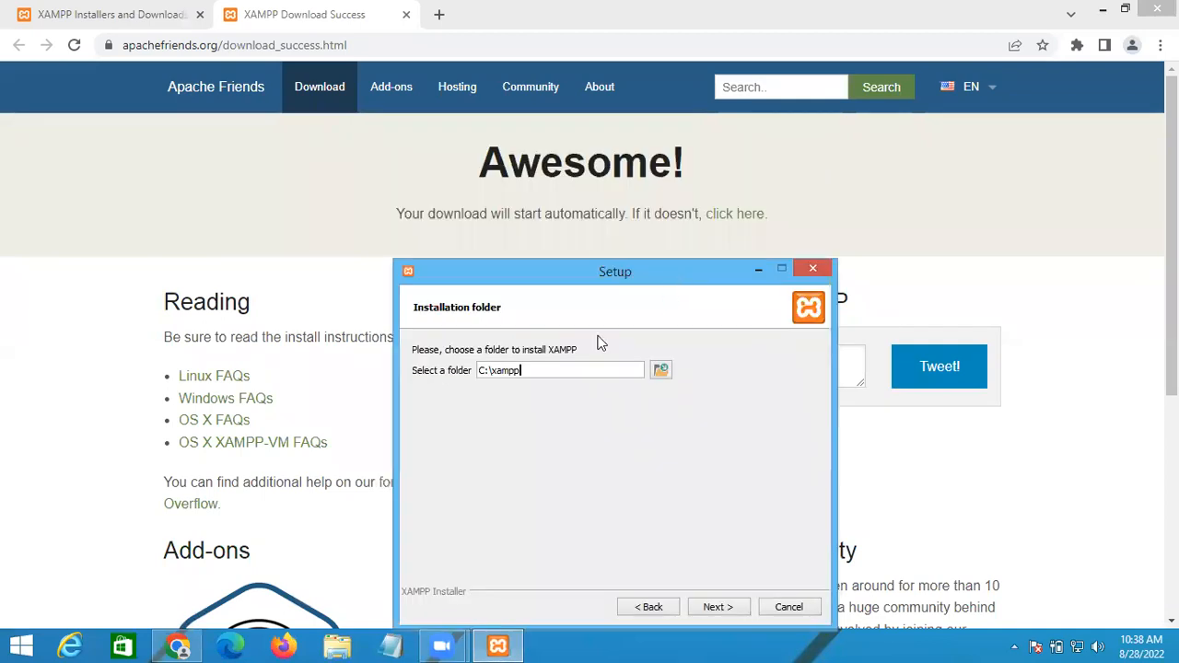
text(1)
click(746, 601)
click(748, 601)
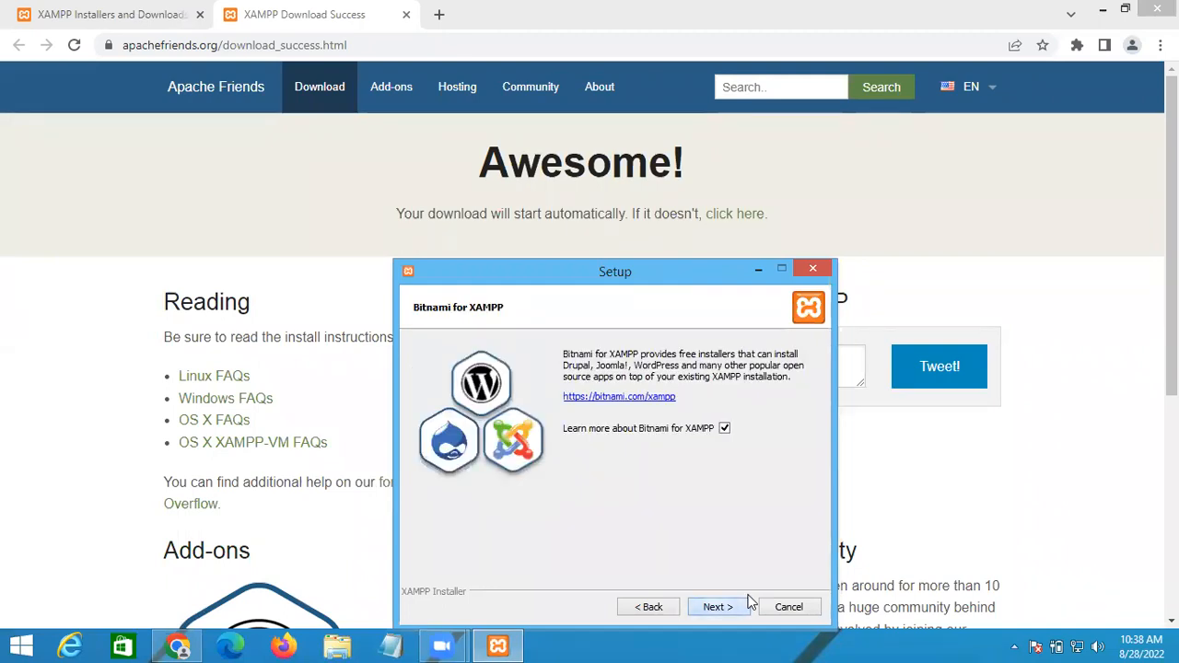
click(748, 601)
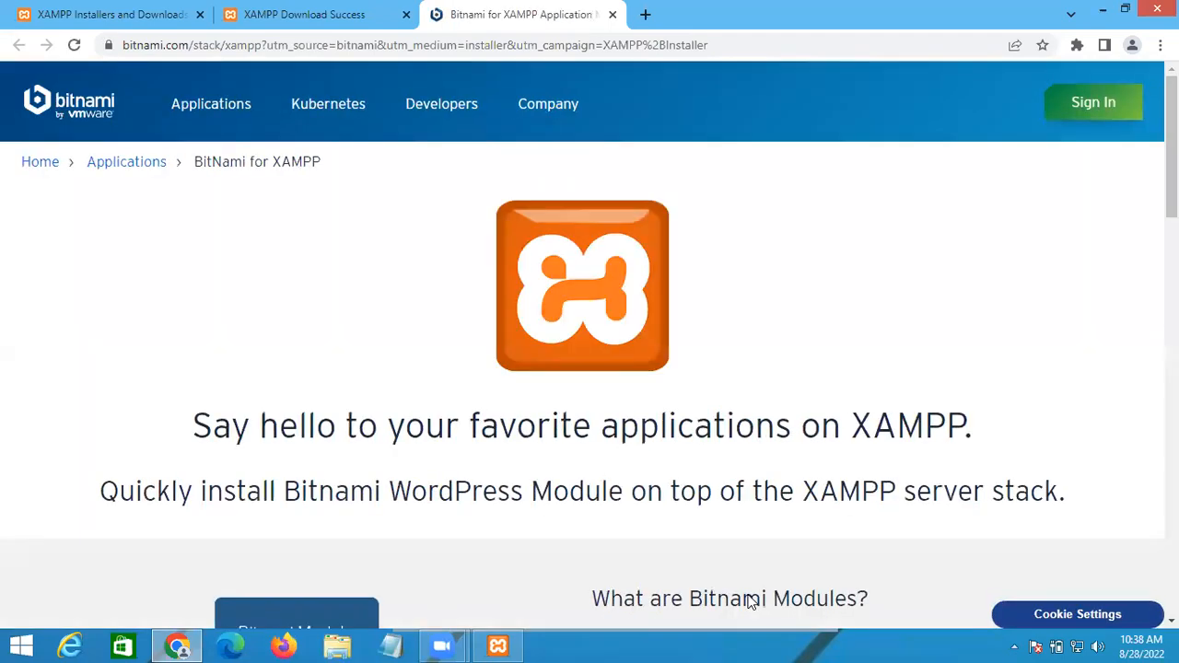
click(498, 645)
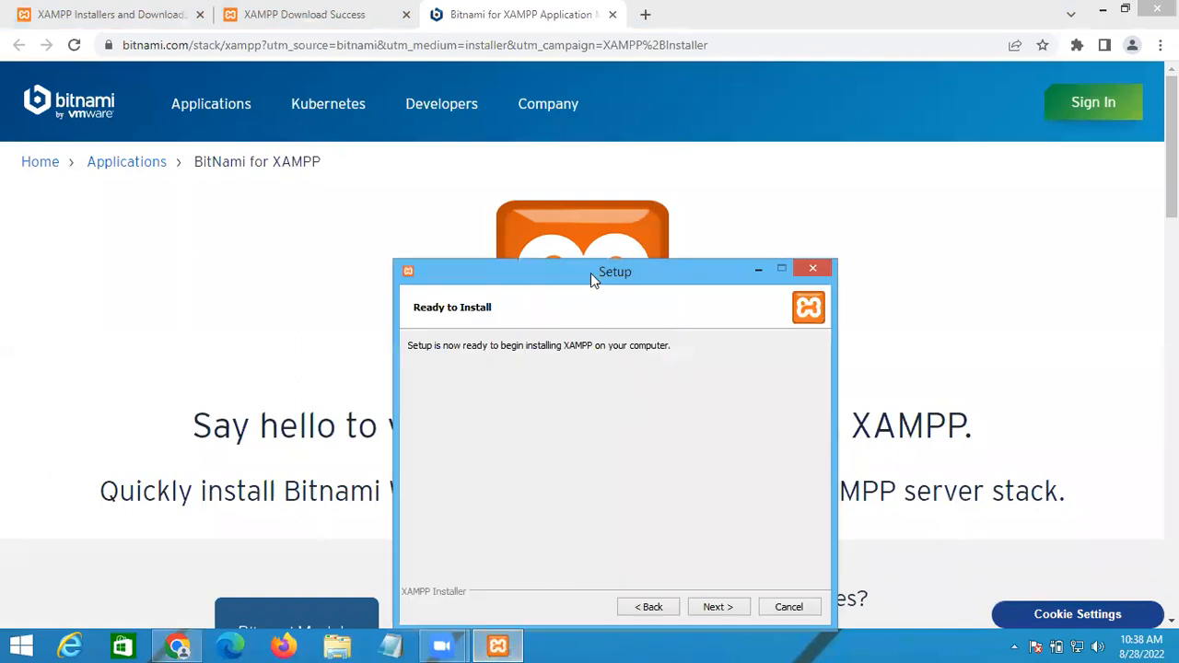
drag(591, 273, 596, 138)
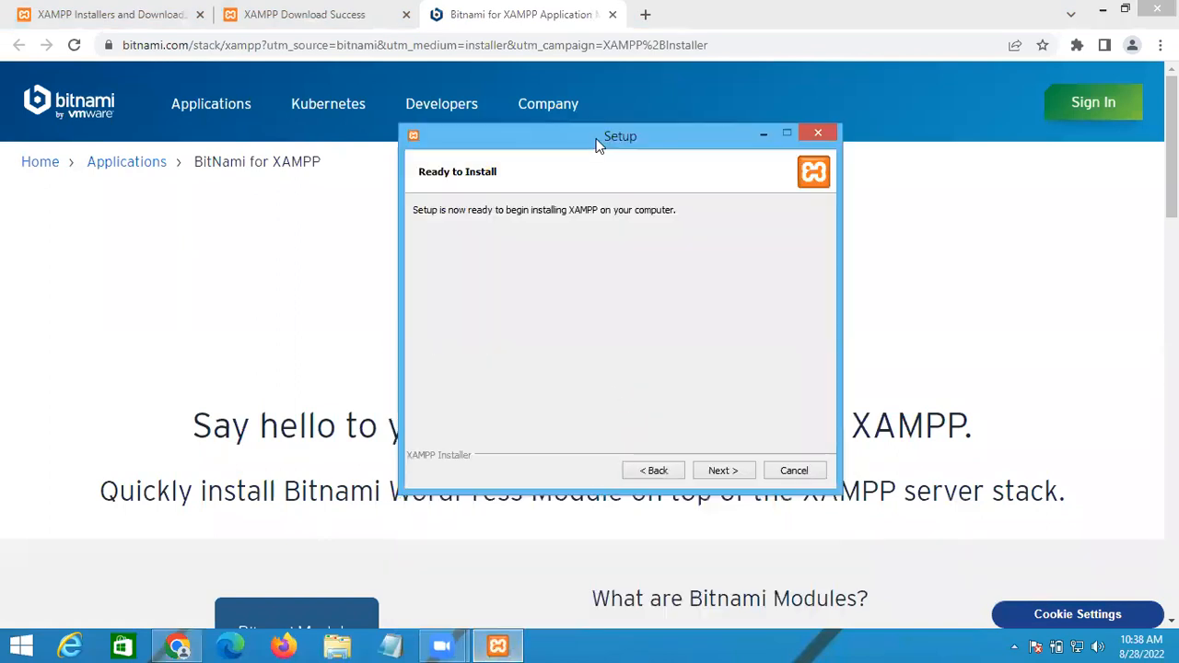
Step: Start the XAMPP installation, then cancel it and confirm aborting
click(723, 470)
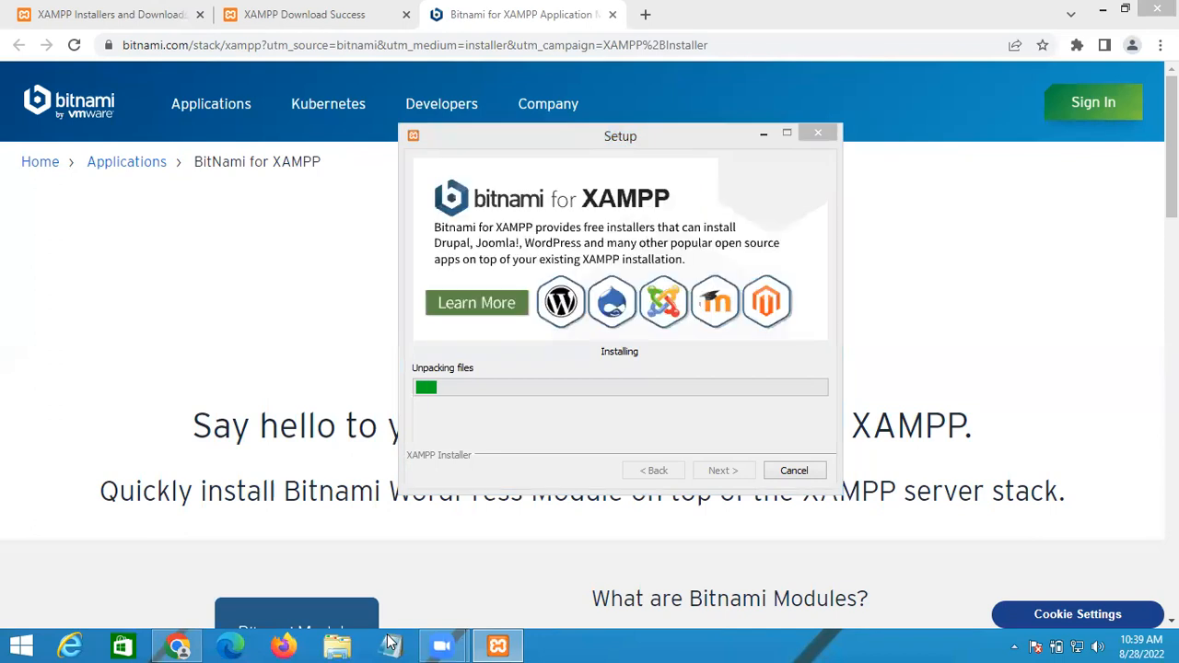
drag(620, 140, 423, 143)
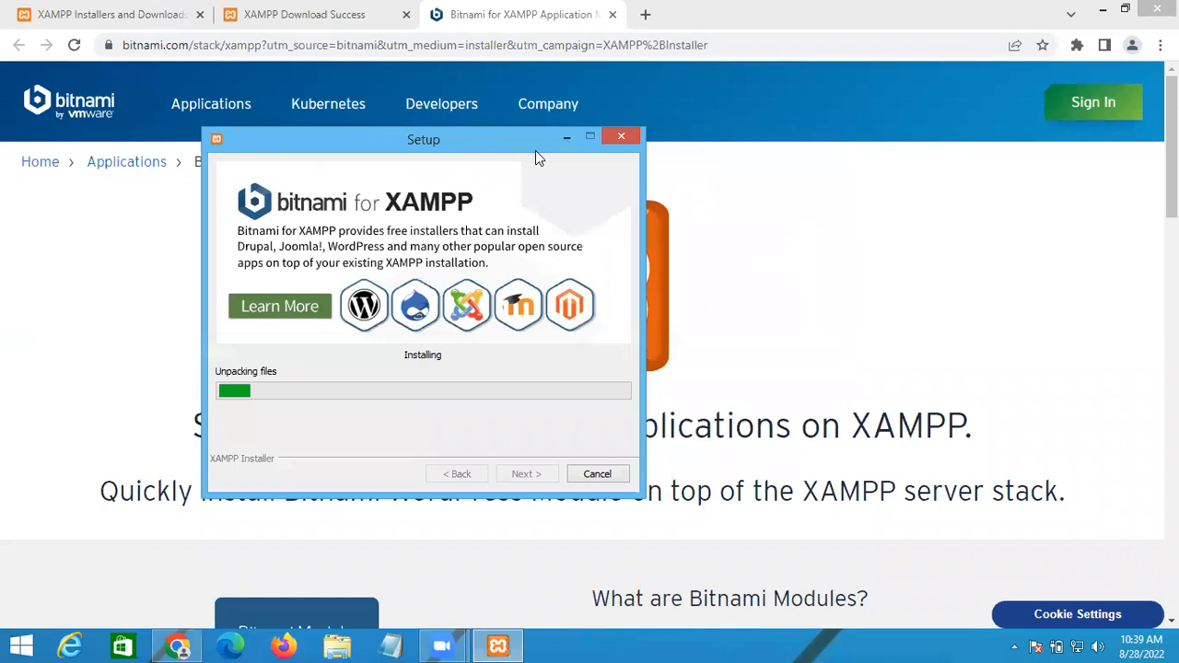
click(839, 197)
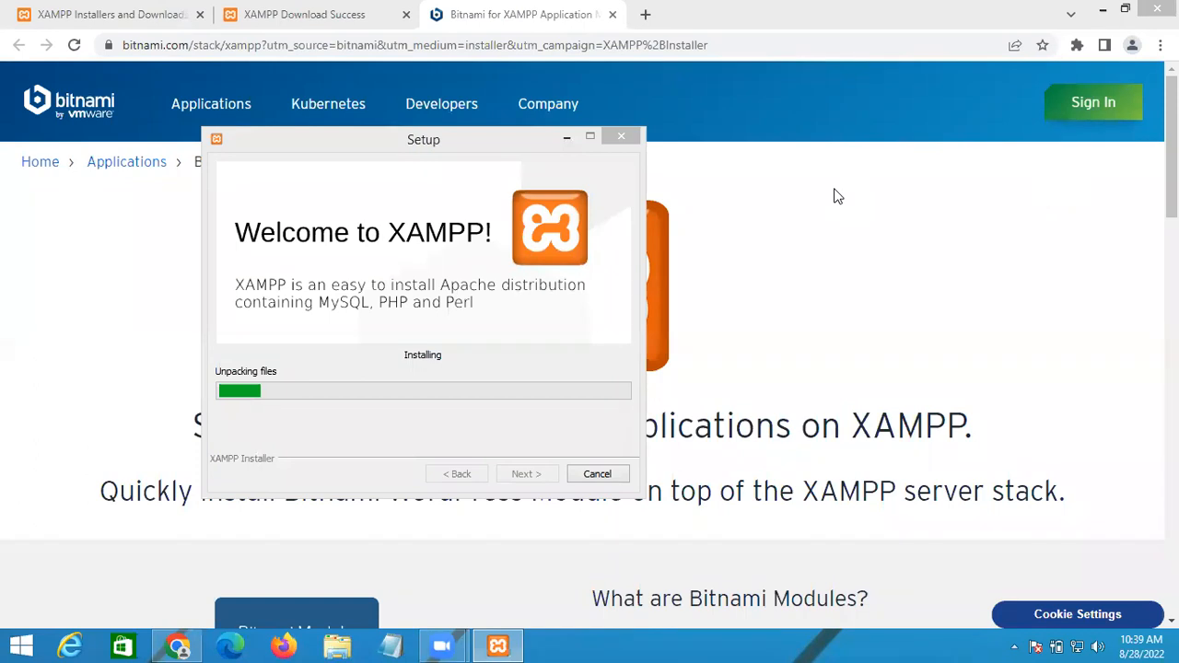
click(606, 474)
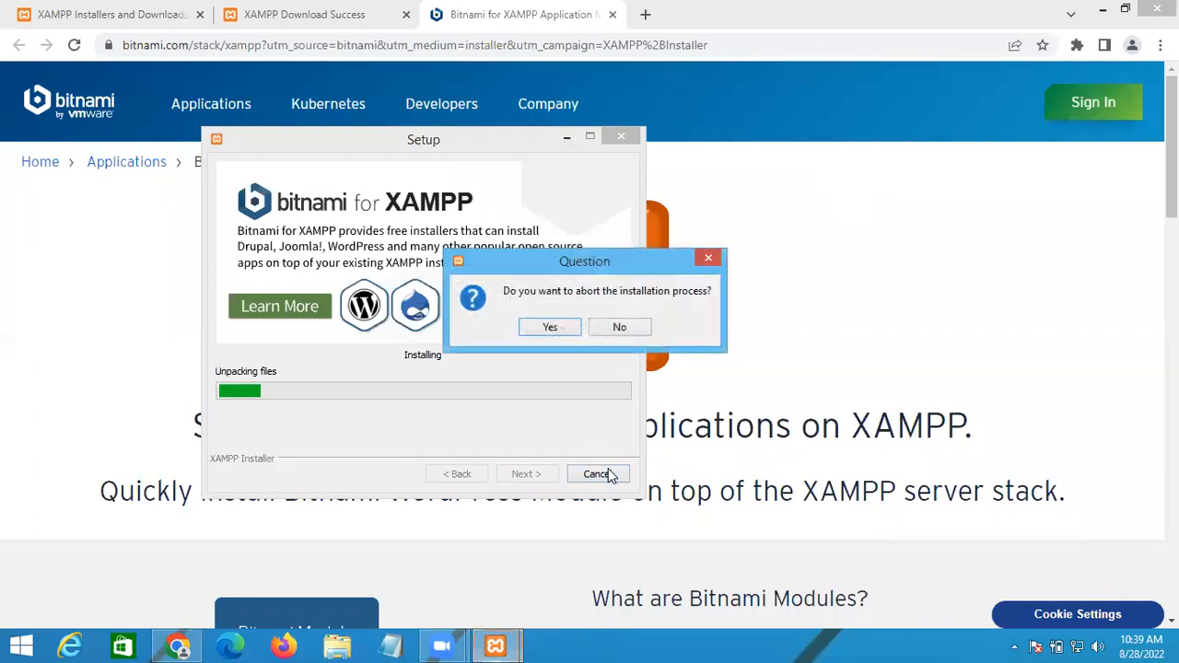
click(549, 328)
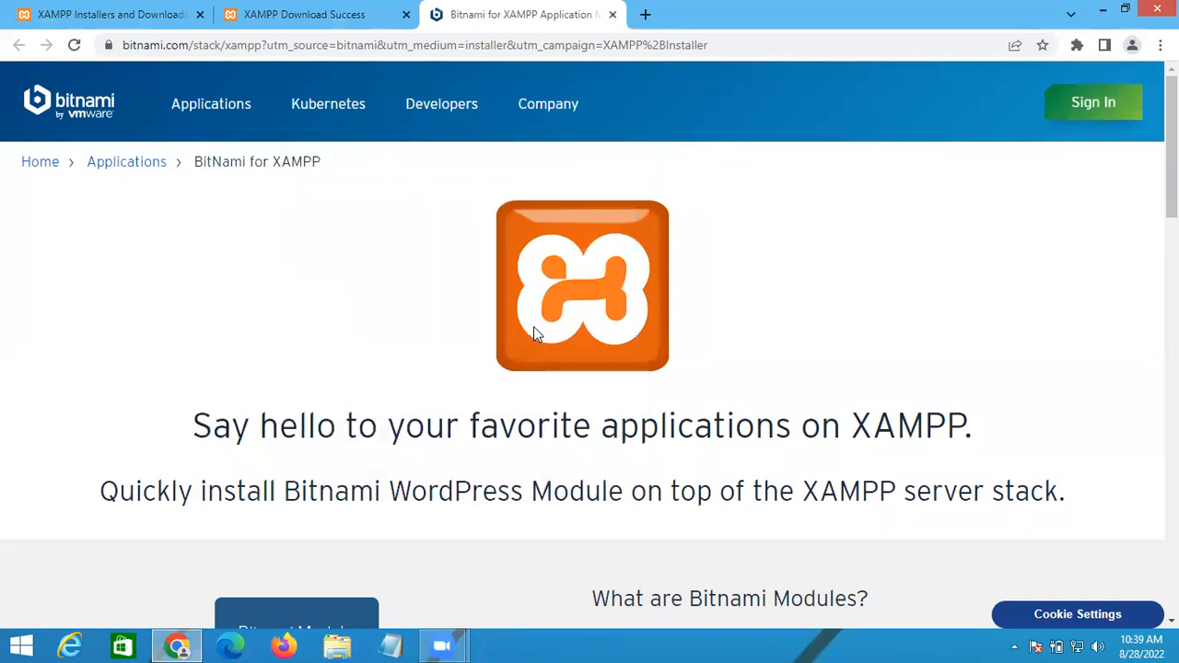
click(459, 644)
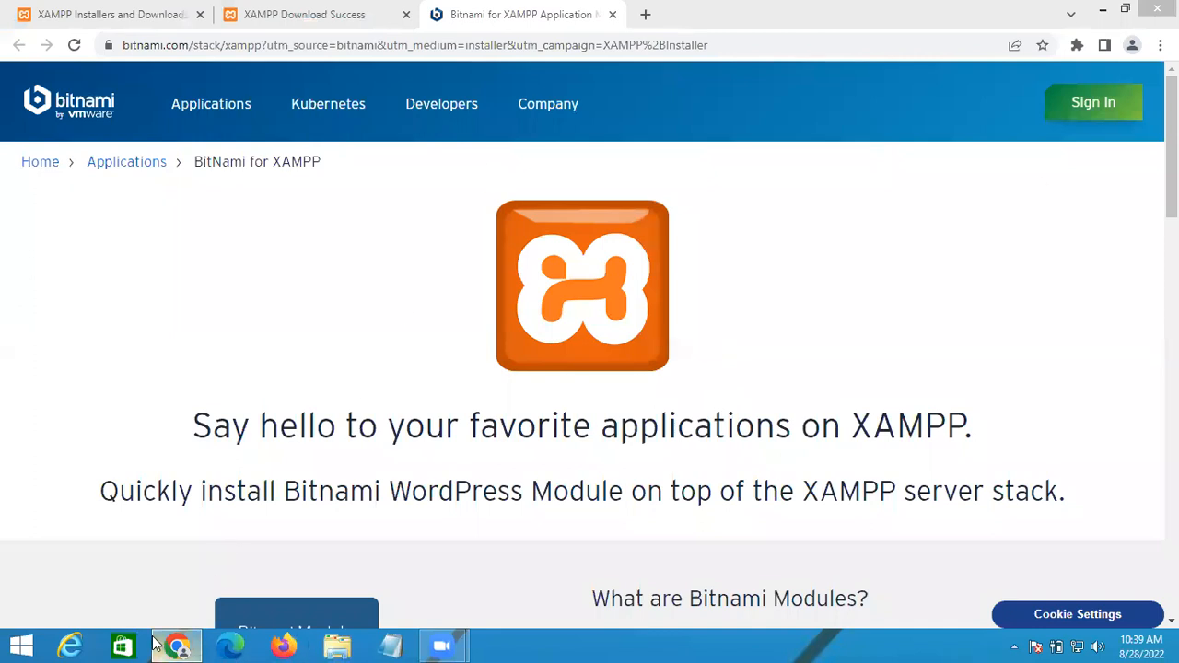
Step: Permanently delete the leftover xampp1 folder from drive C:
mouse_move(156, 642)
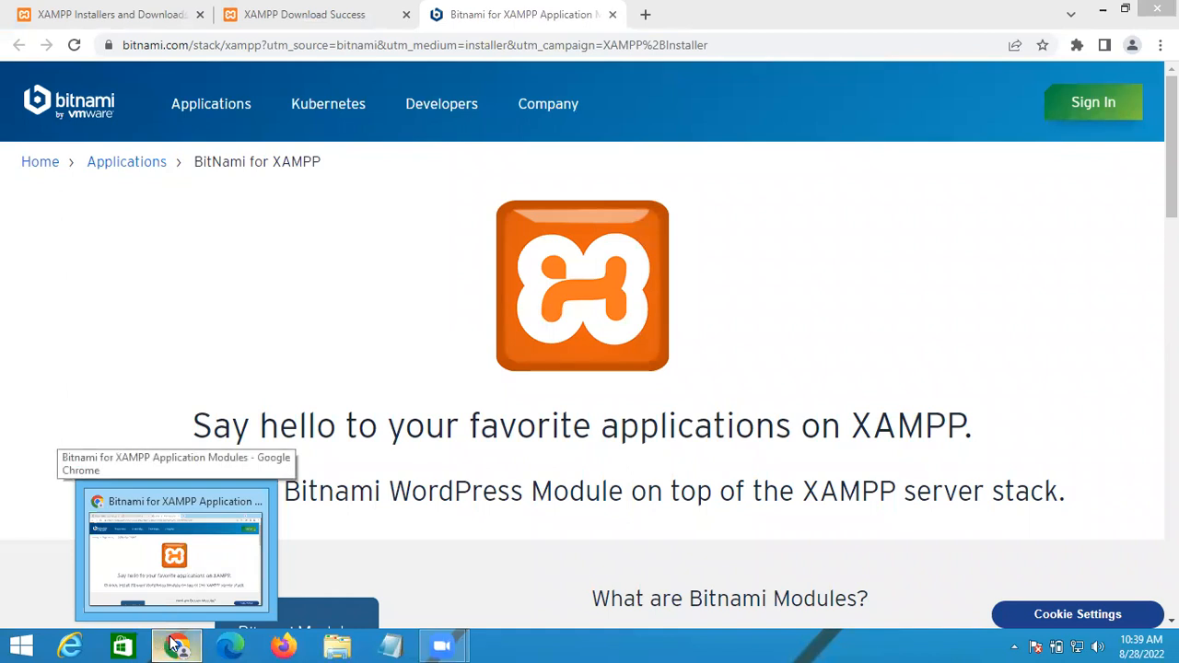
click(175, 645)
click(175, 645)
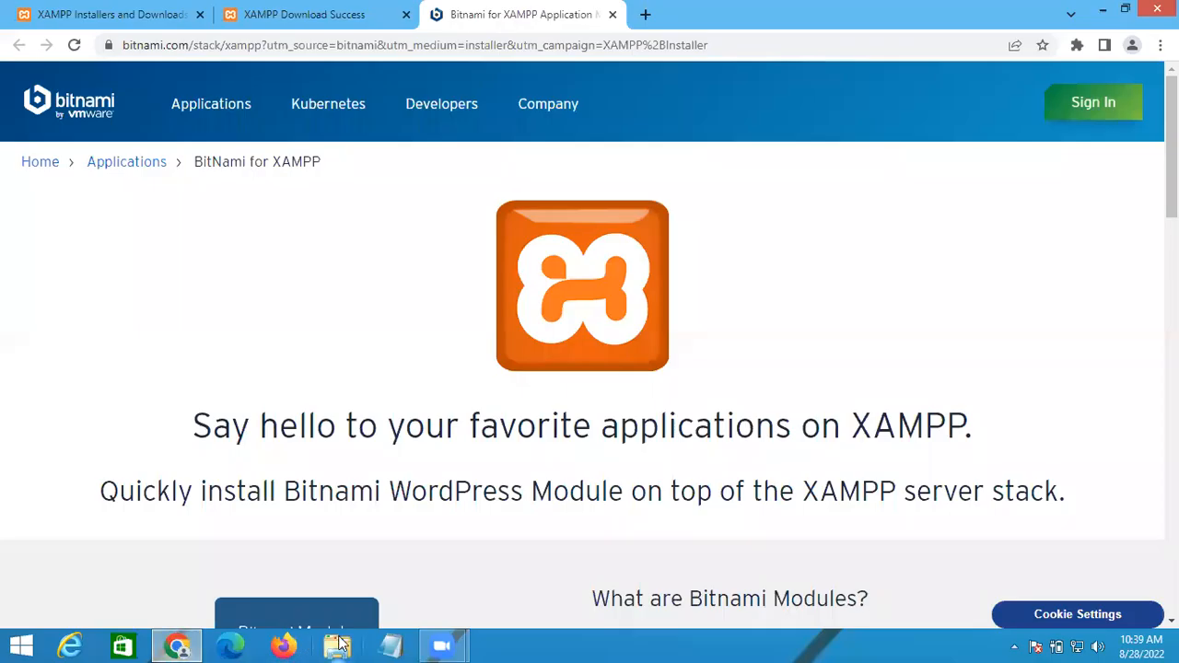
click(337, 645)
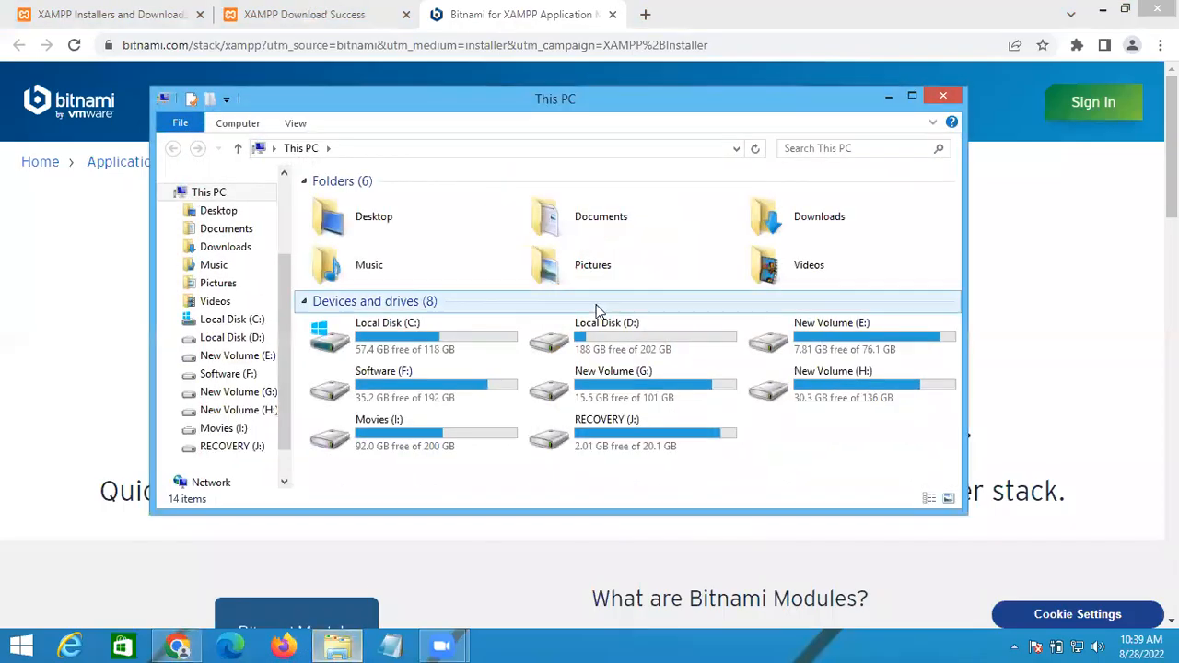
double_click(440, 351)
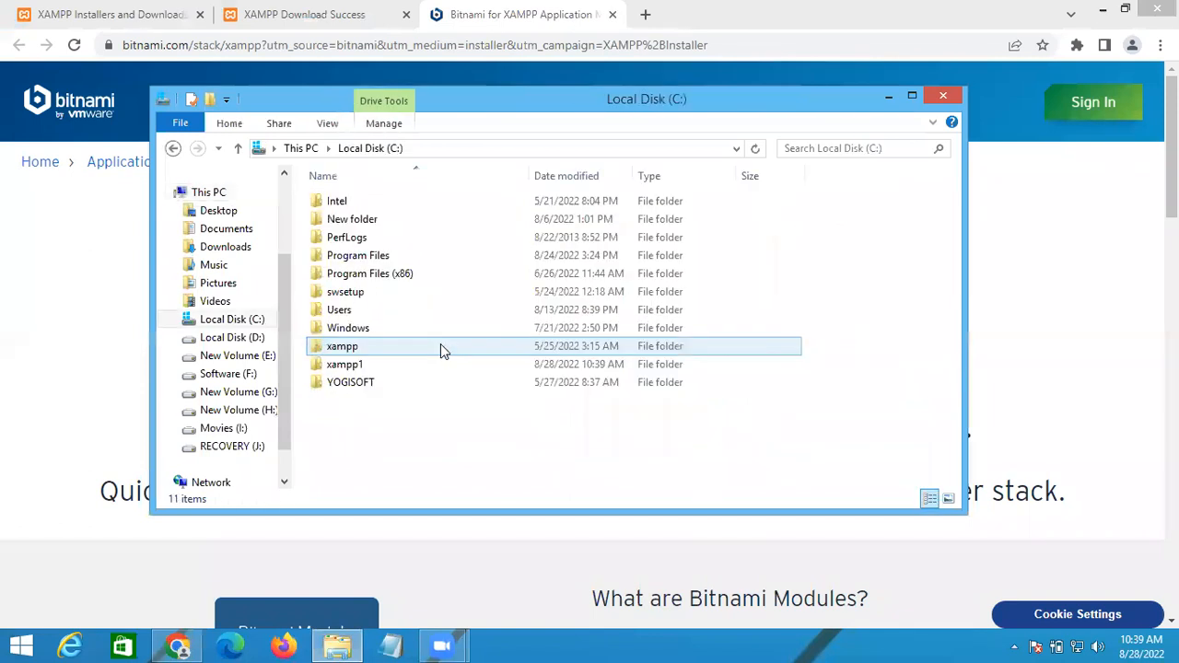
click(358, 368)
key(shift+Delete)
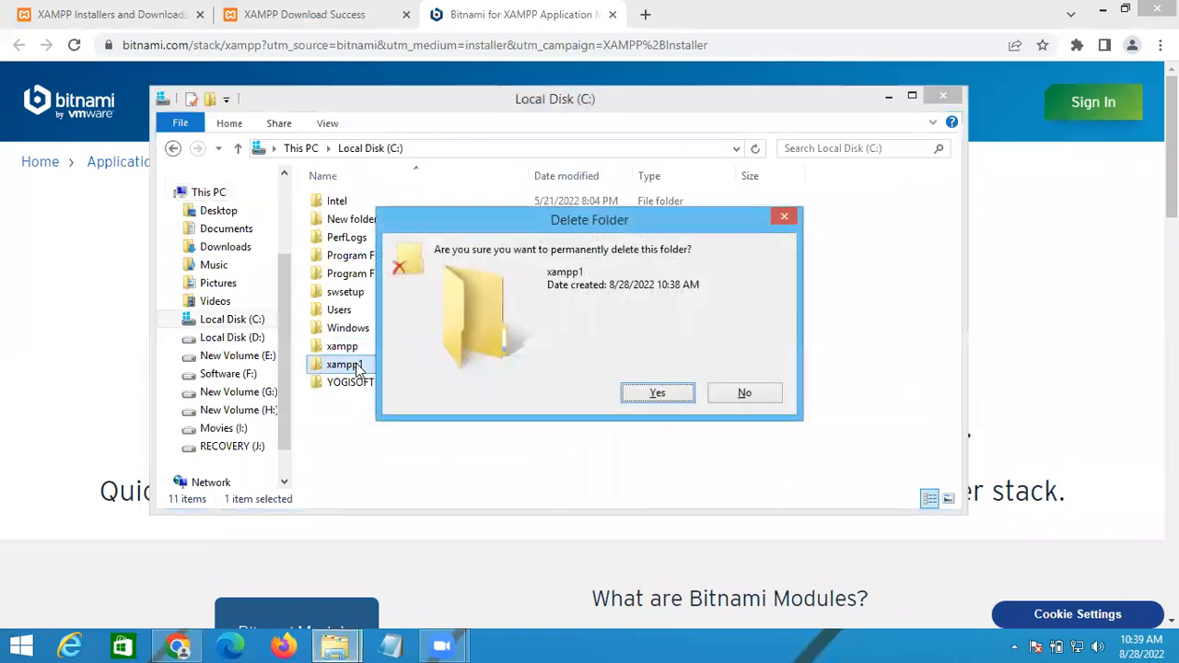
key(Return)
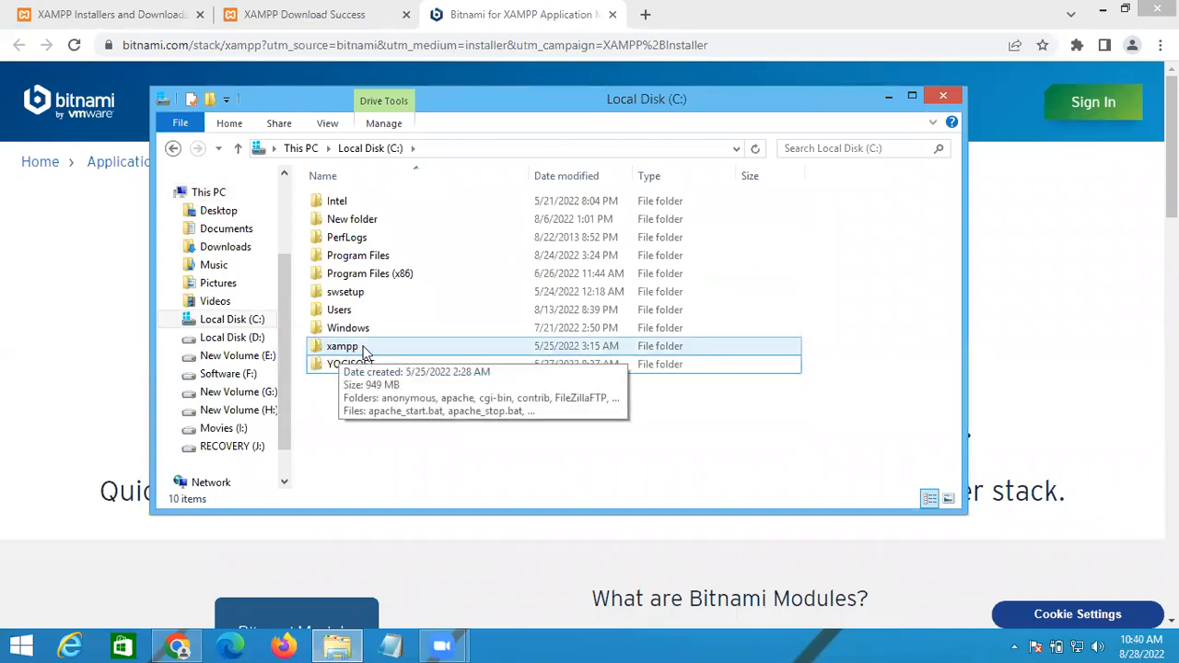
Step: Open the C:\xampp\htdocs folder in File Explorer
double_click(364, 351)
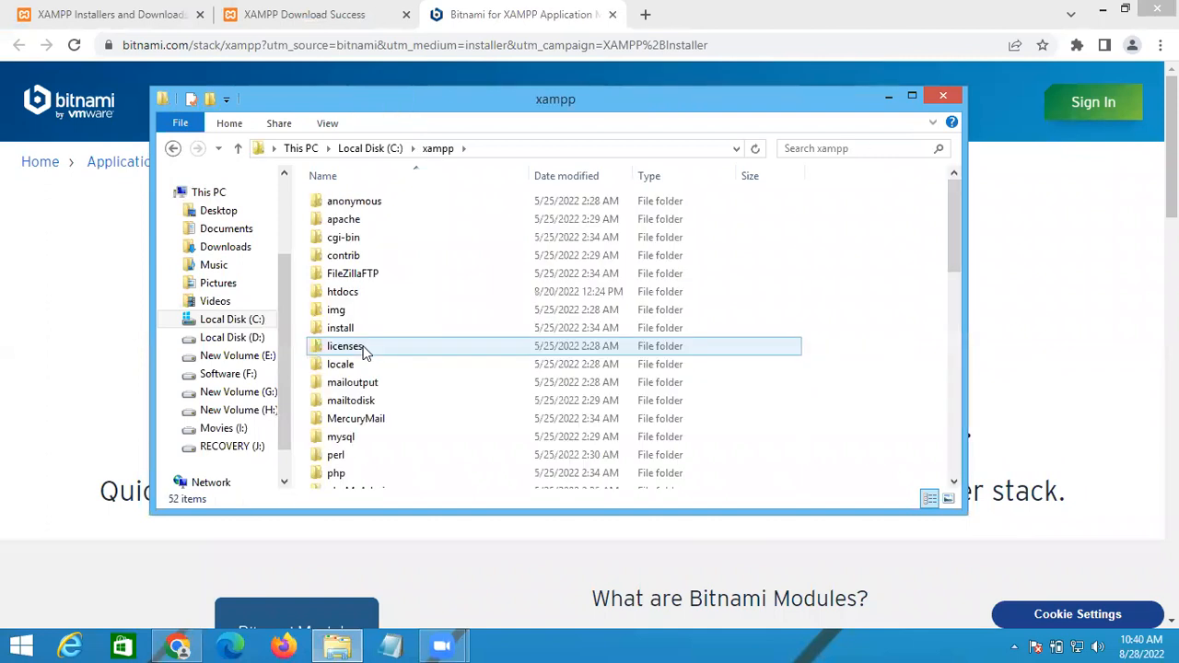
double_click(357, 292)
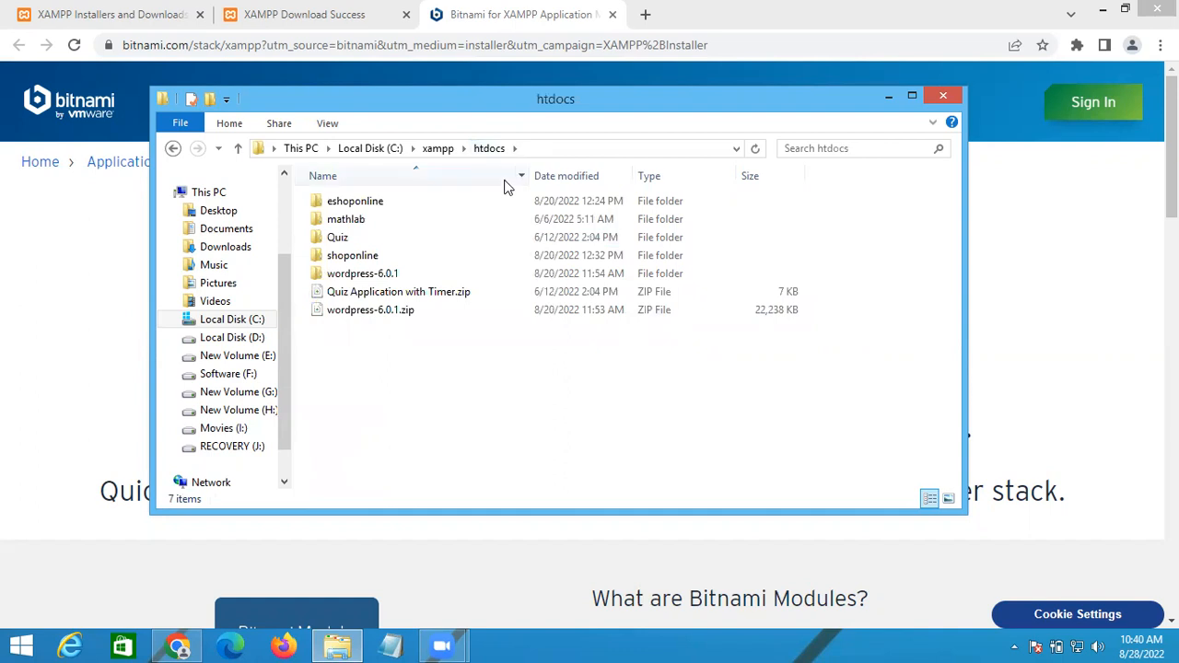
drag(505, 94, 508, 147)
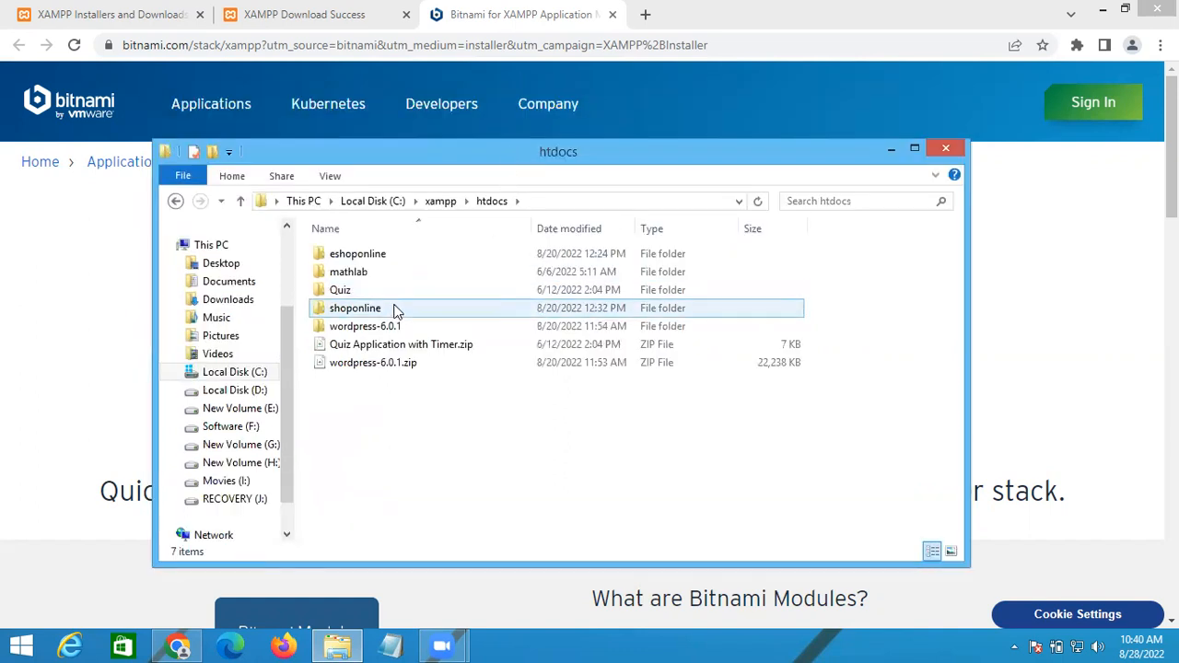
click(645, 15)
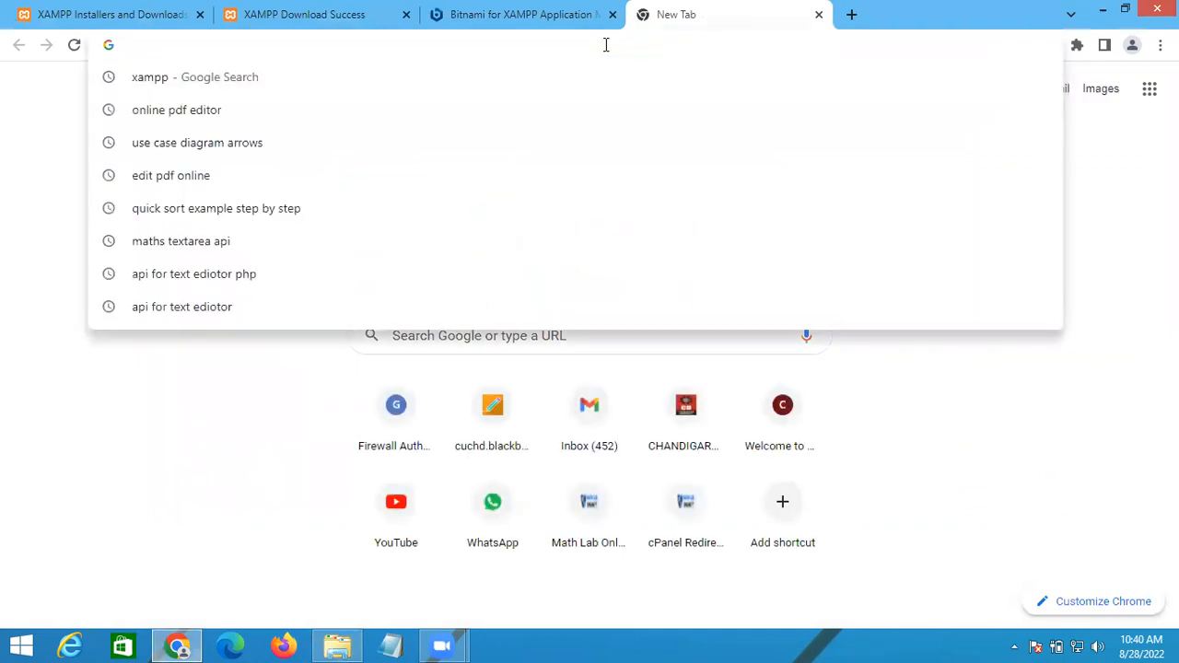
Step: Search Google for 'download the wordpress' and open the WordPress.org download page
text(downloa)
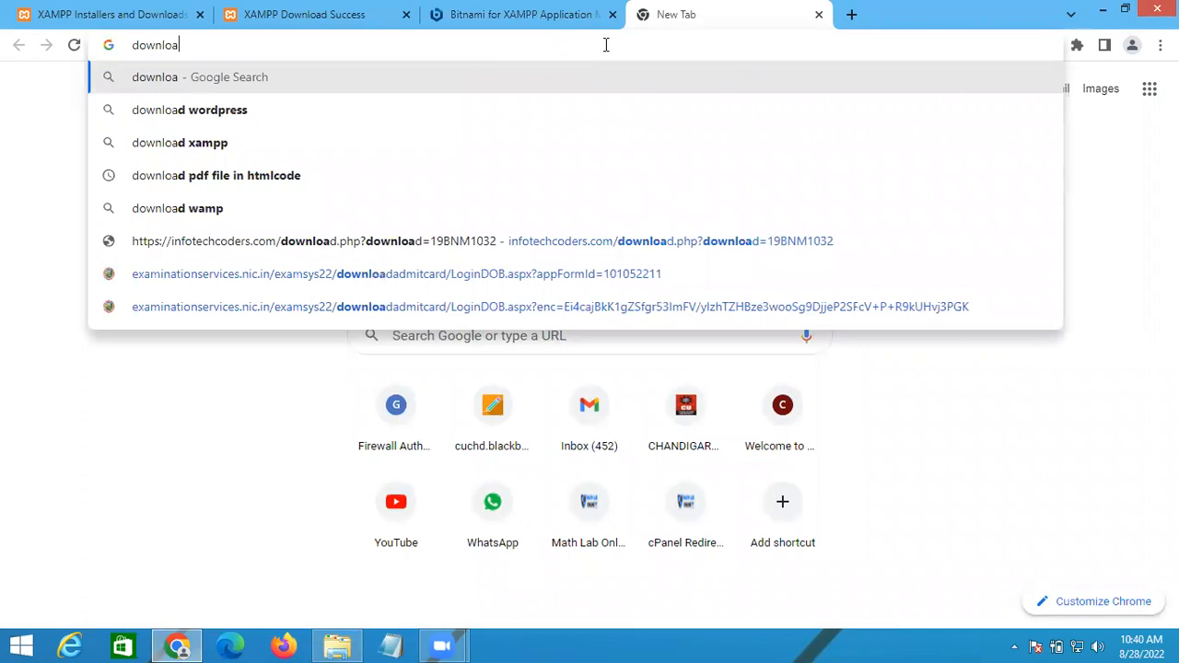
text(d the wor)
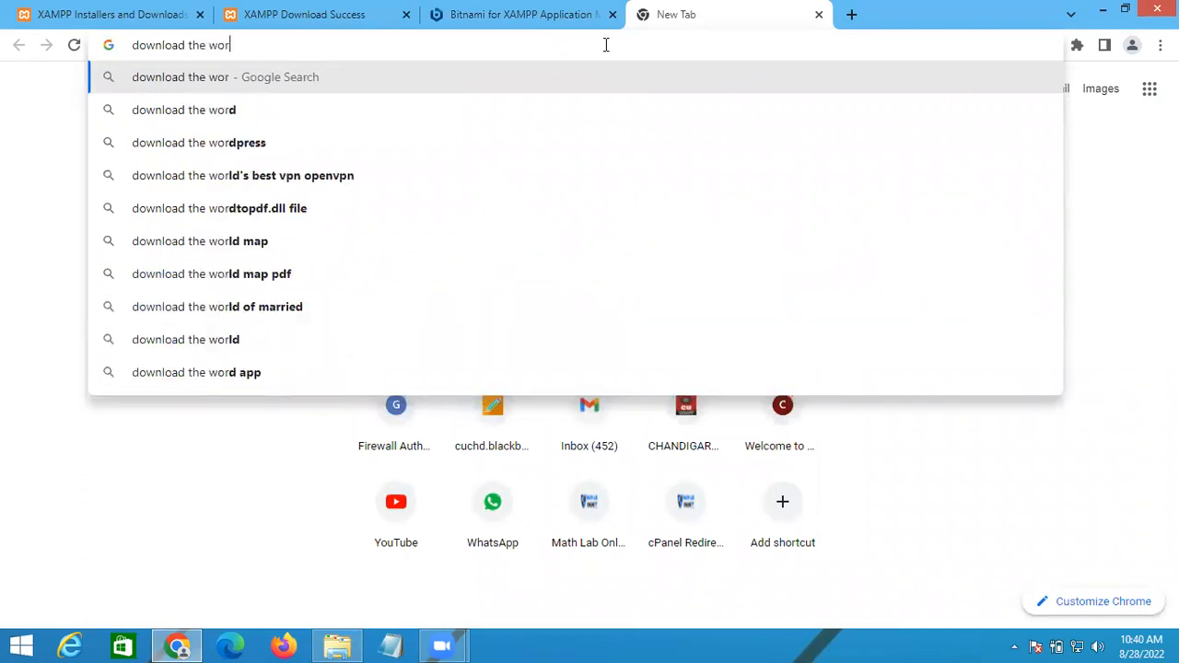
text(dpress)
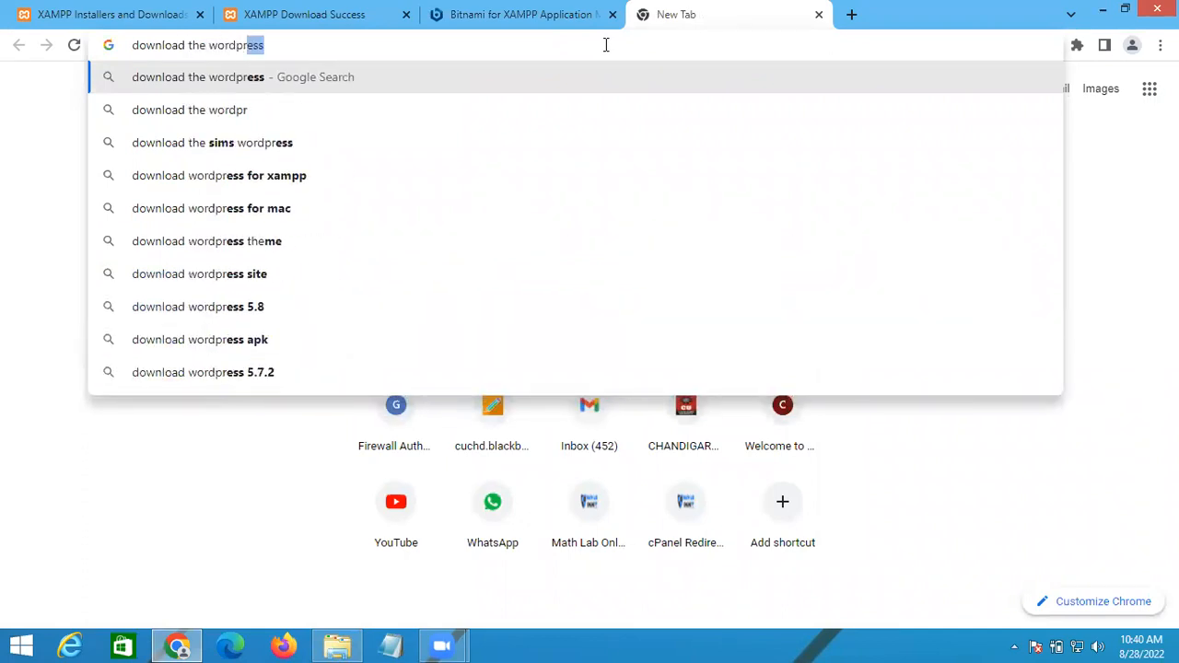
key(Return)
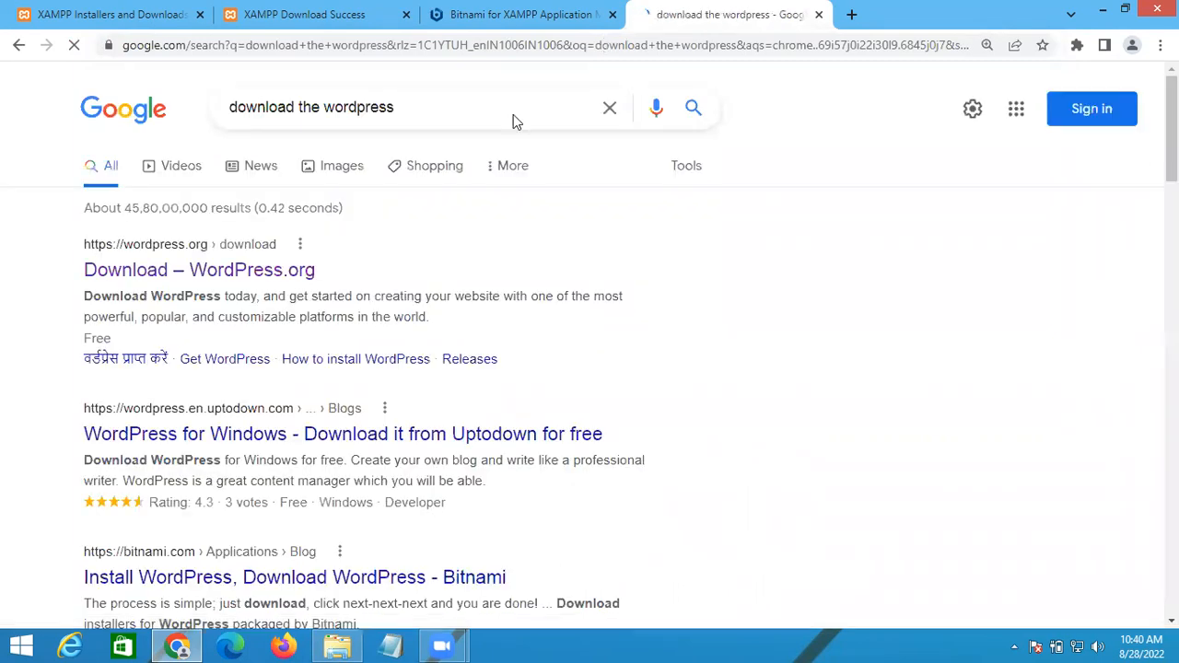
click(211, 280)
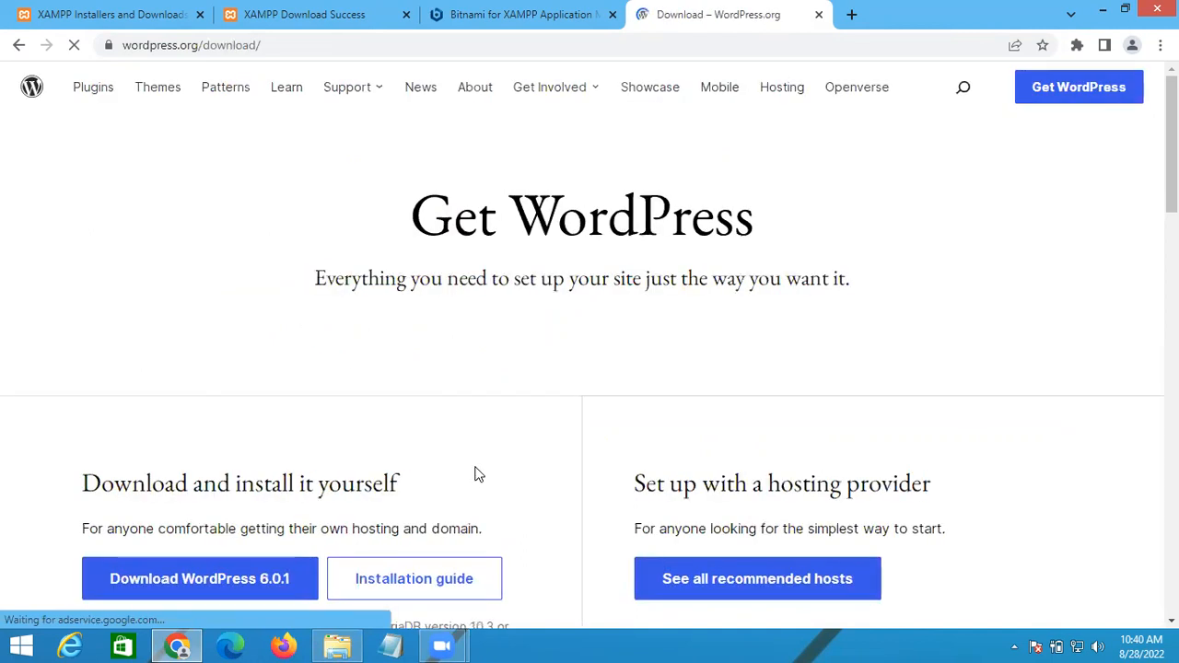
scroll(478, 474, down, 1)
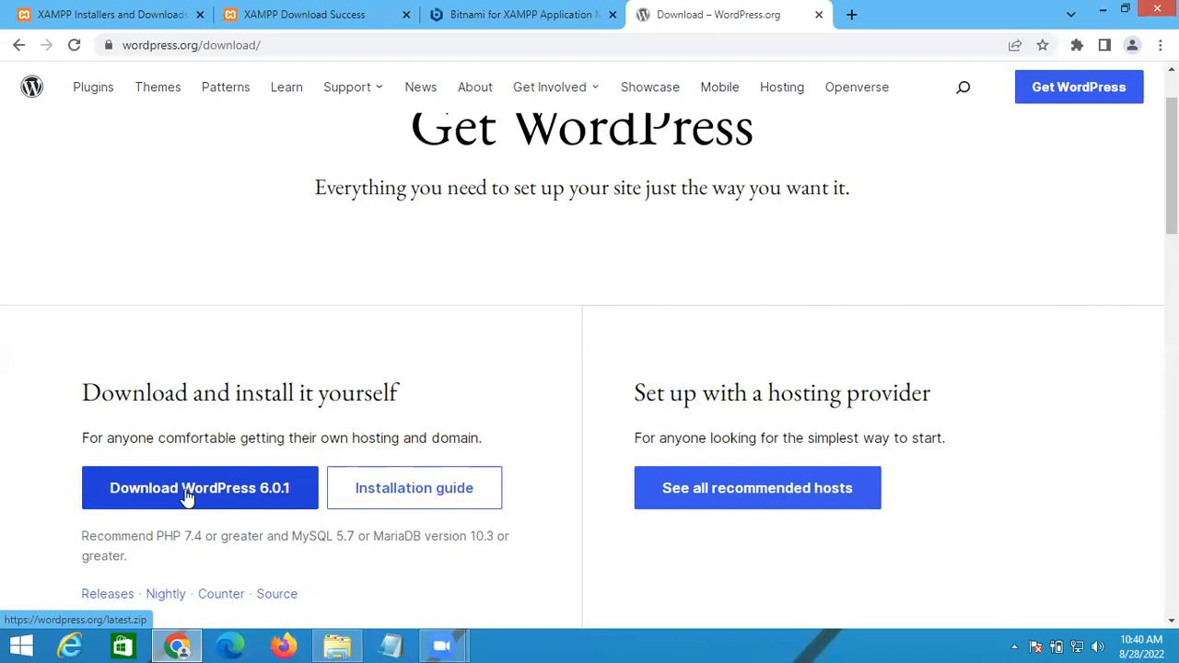
key(alt+Tab)
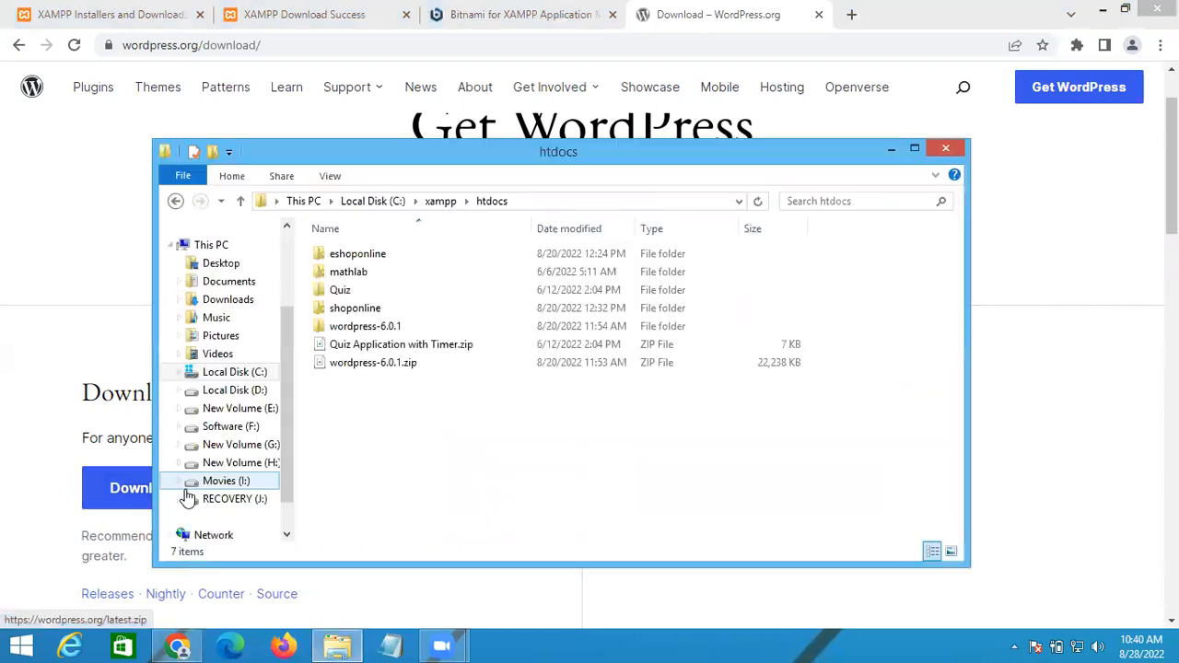
Step: Inspect the contents of the existing wordpress-6.0.1 folder, then return to htdocs
click(358, 365)
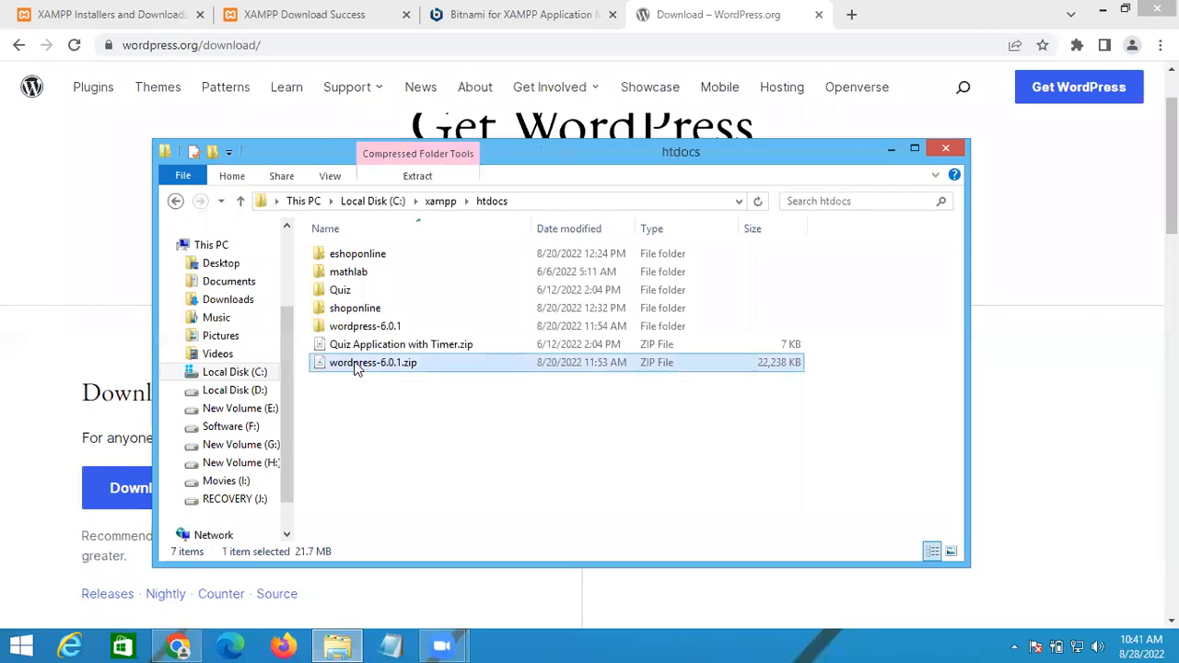
double_click(366, 327)
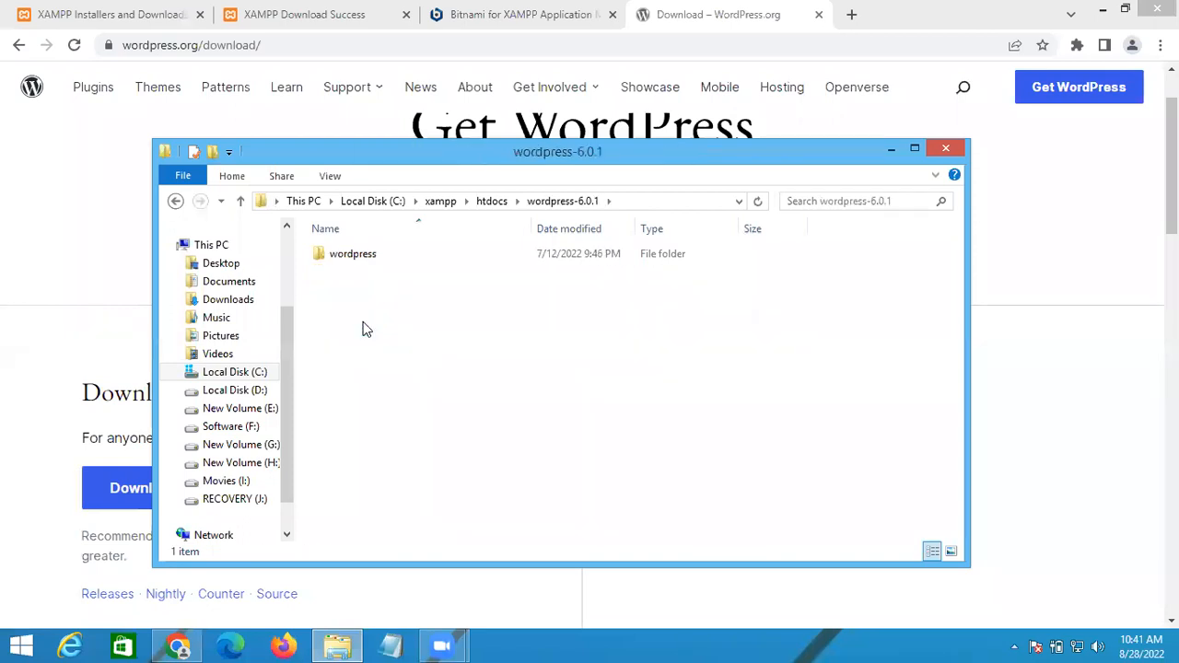
drag(480, 148, 575, 48)
click(457, 152)
double_click(457, 152)
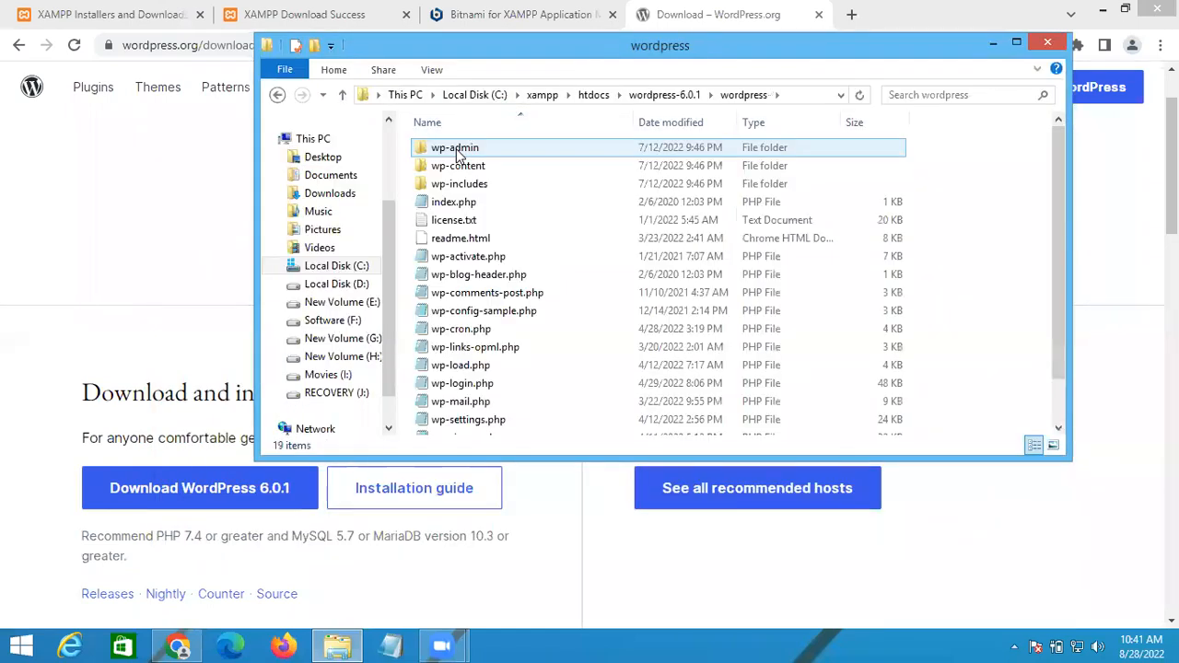
click(593, 95)
click(466, 222)
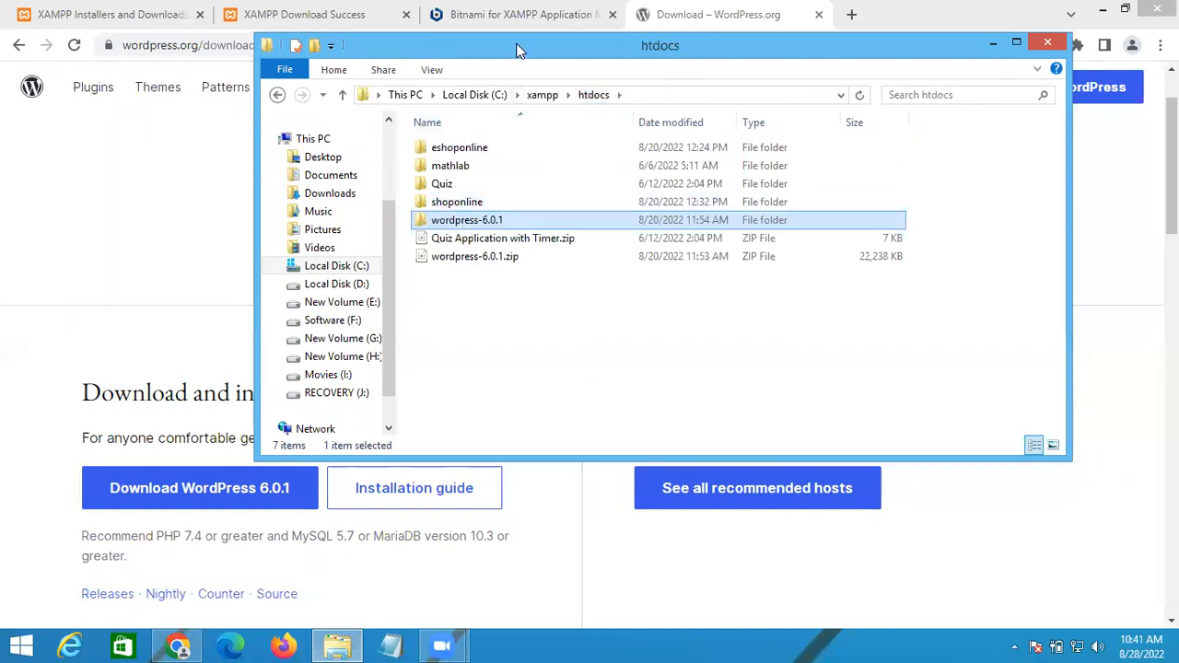
drag(512, 56, 390, 130)
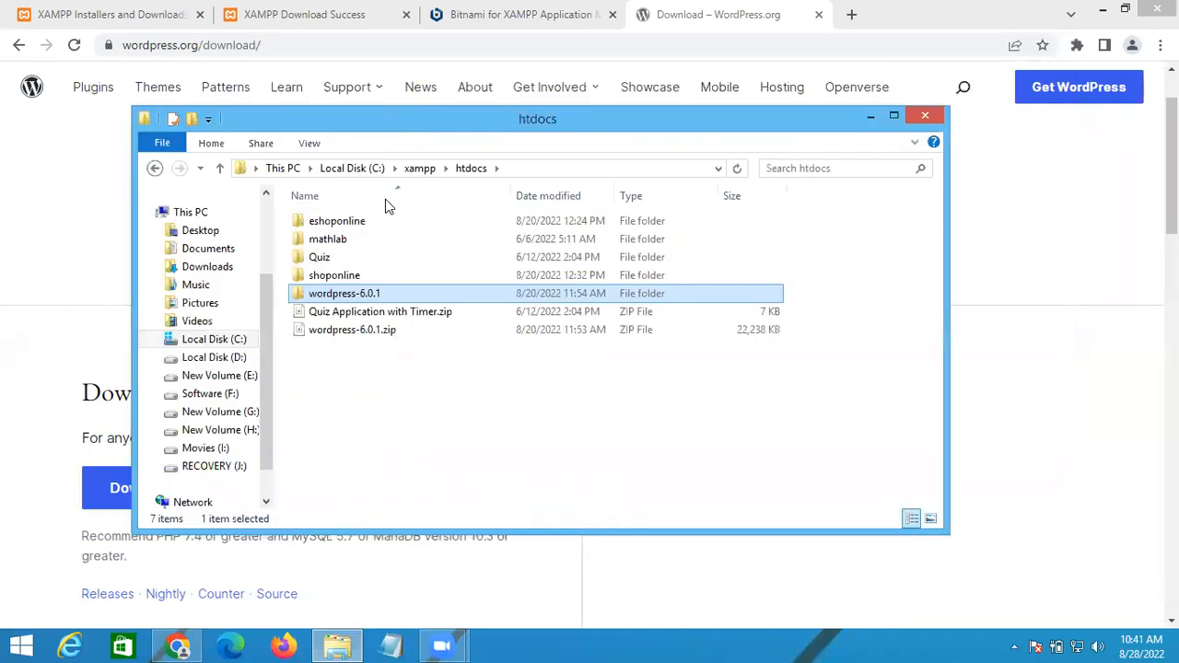
Step: Permanently delete the old wordpress-6.0.1 folder, keeping wordpress-6.0.1.zip
click(324, 335)
right_click(324, 335)
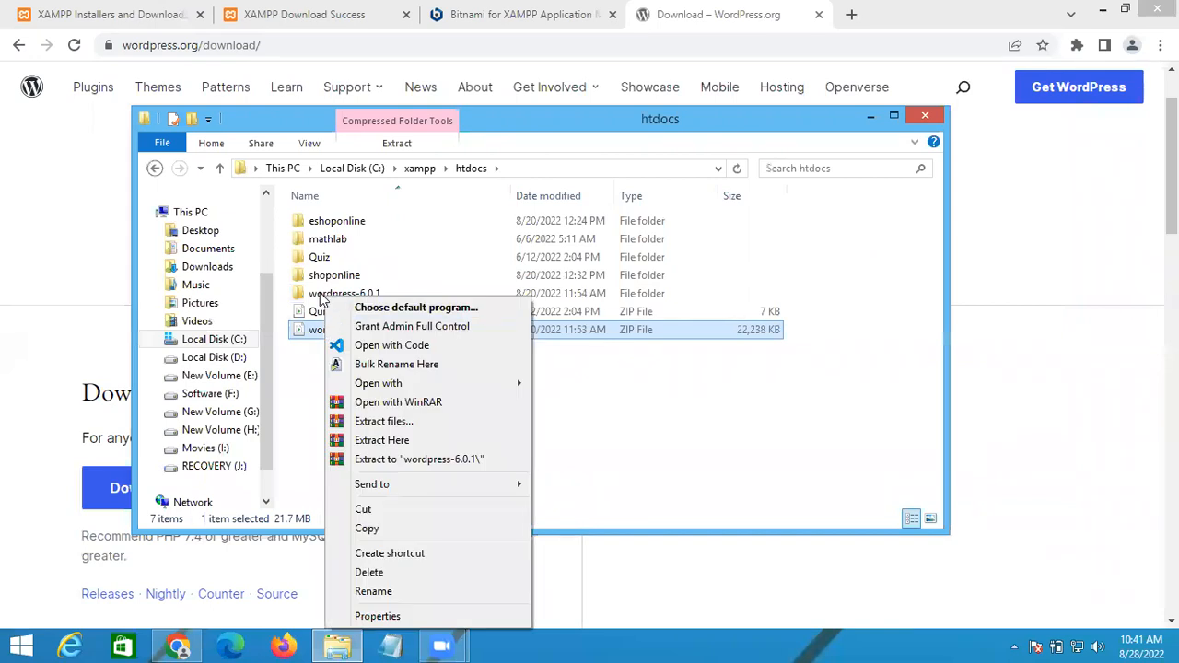
click(321, 294)
key(shift+Delete)
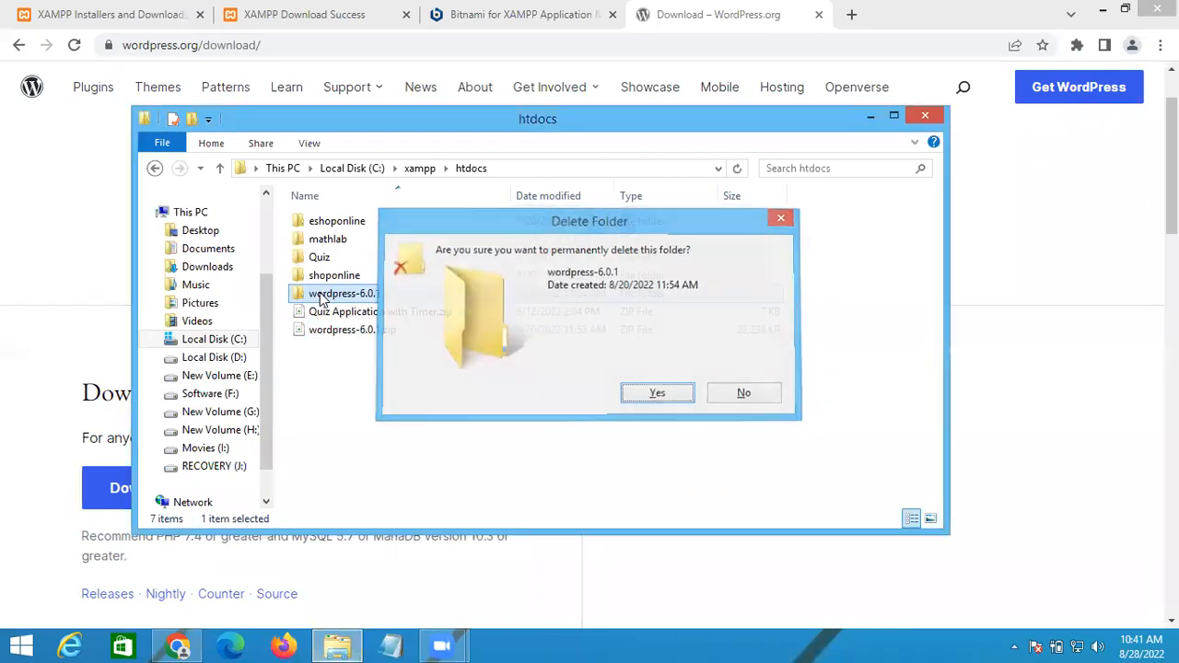
key(Escape)
key(Delete)
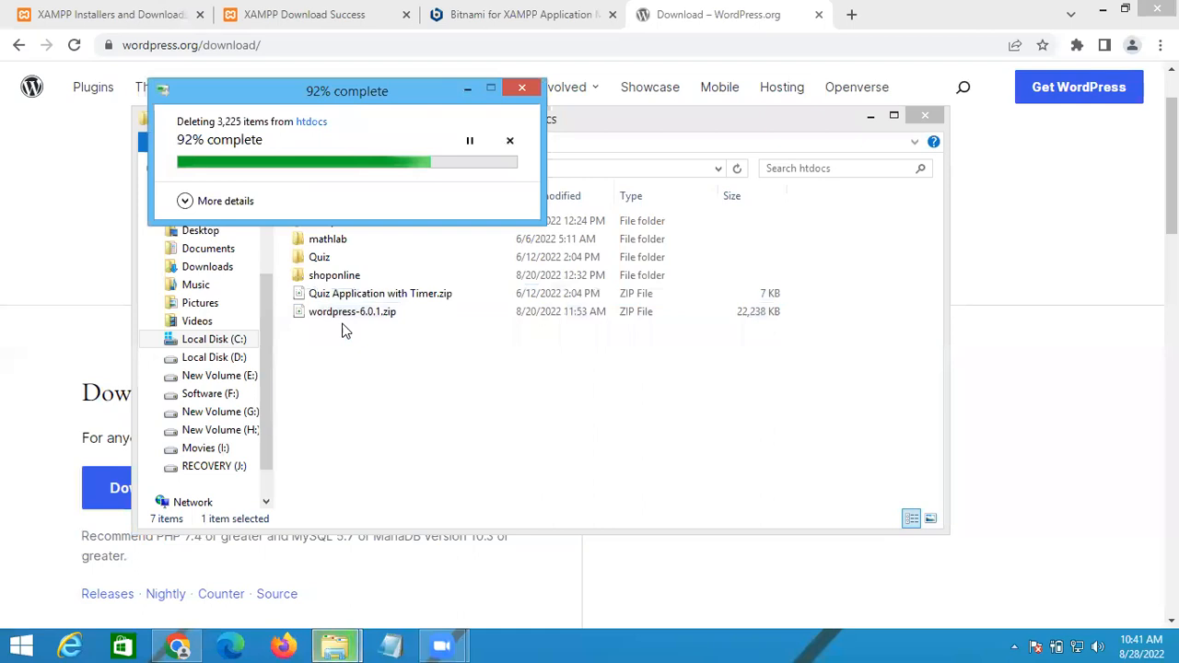
Step: Extract wordpress-6.0.1.zip to a new wordpress-6.0.1 folder in htdocs
click(334, 316)
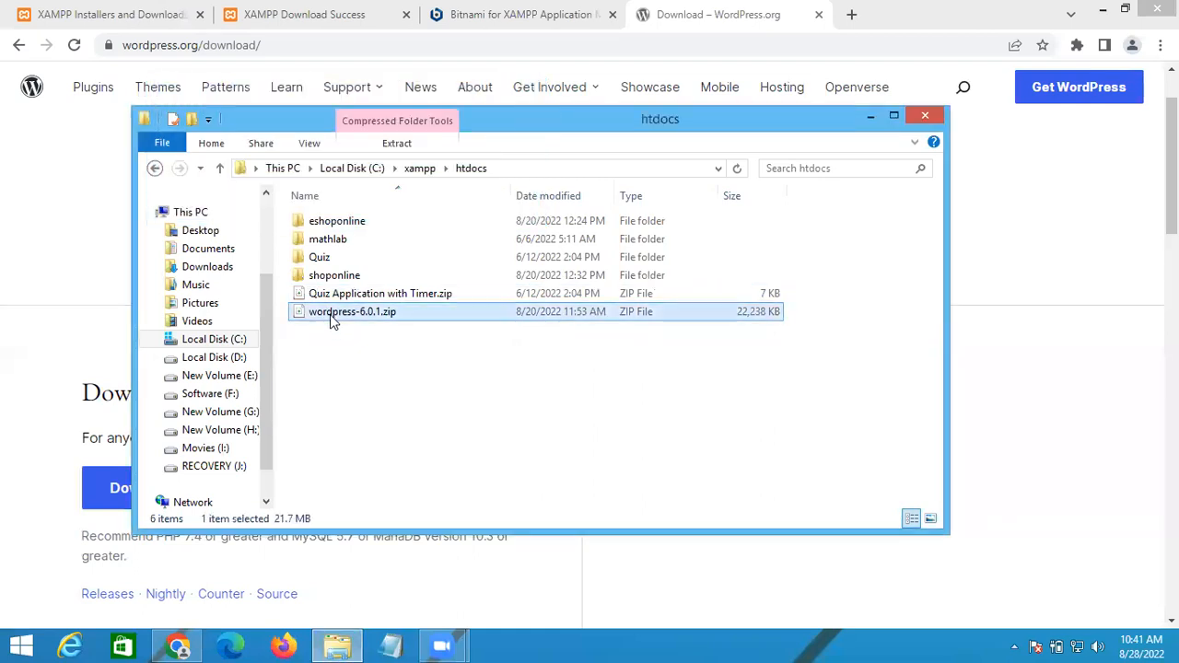
right_click(332, 317)
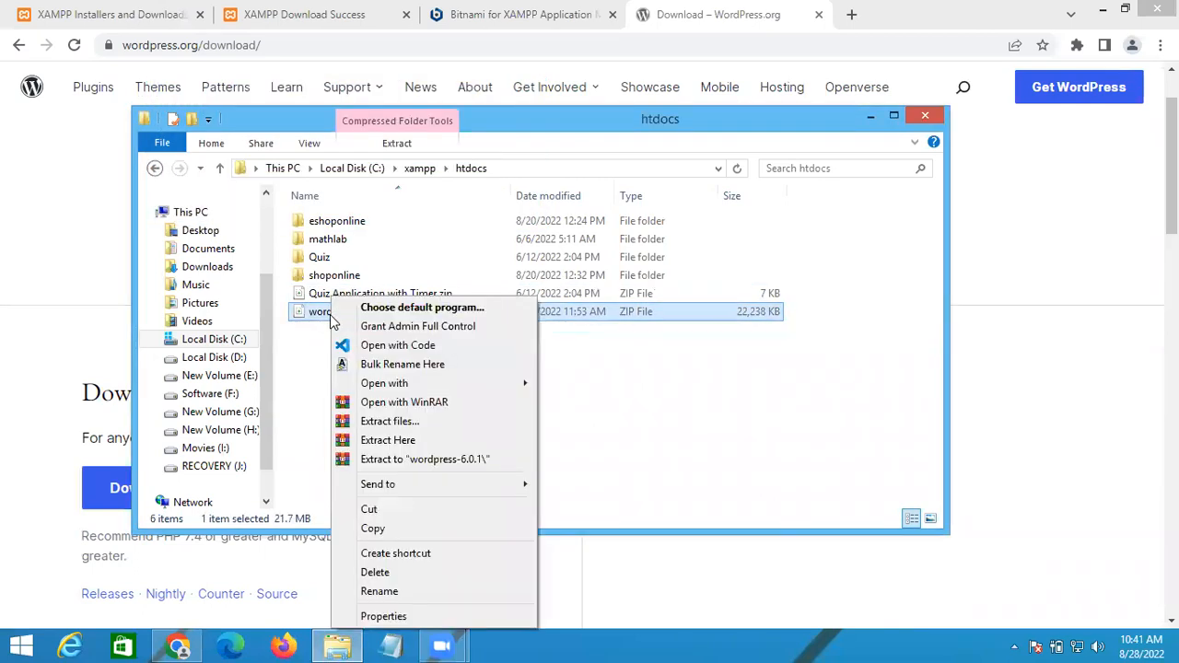
click(439, 458)
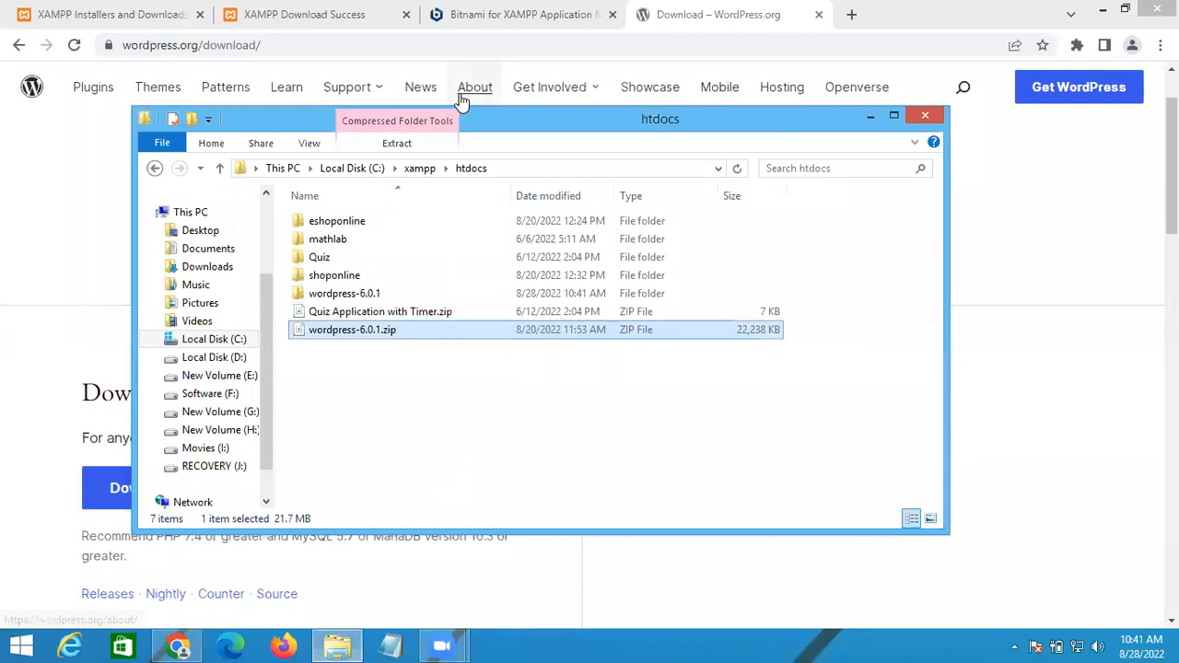
drag(506, 124, 498, 188)
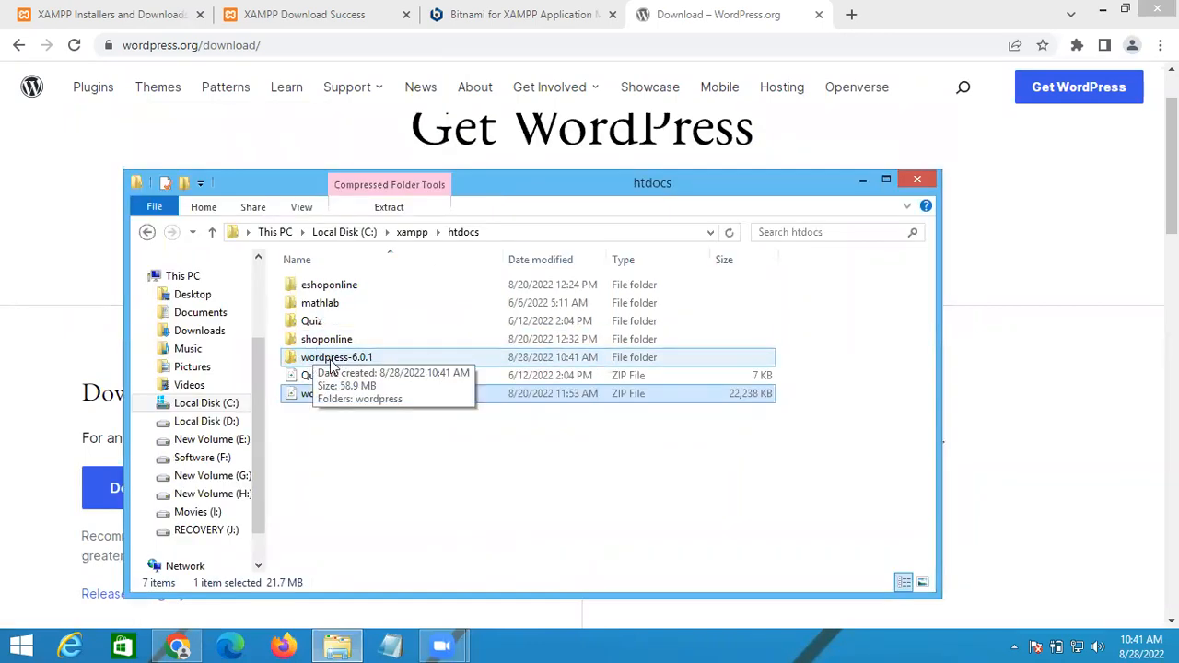
Step: Open the extracted wordpress-6.0.1 folder and select its wordpress subfolder
double_click(332, 360)
double_click(339, 288)
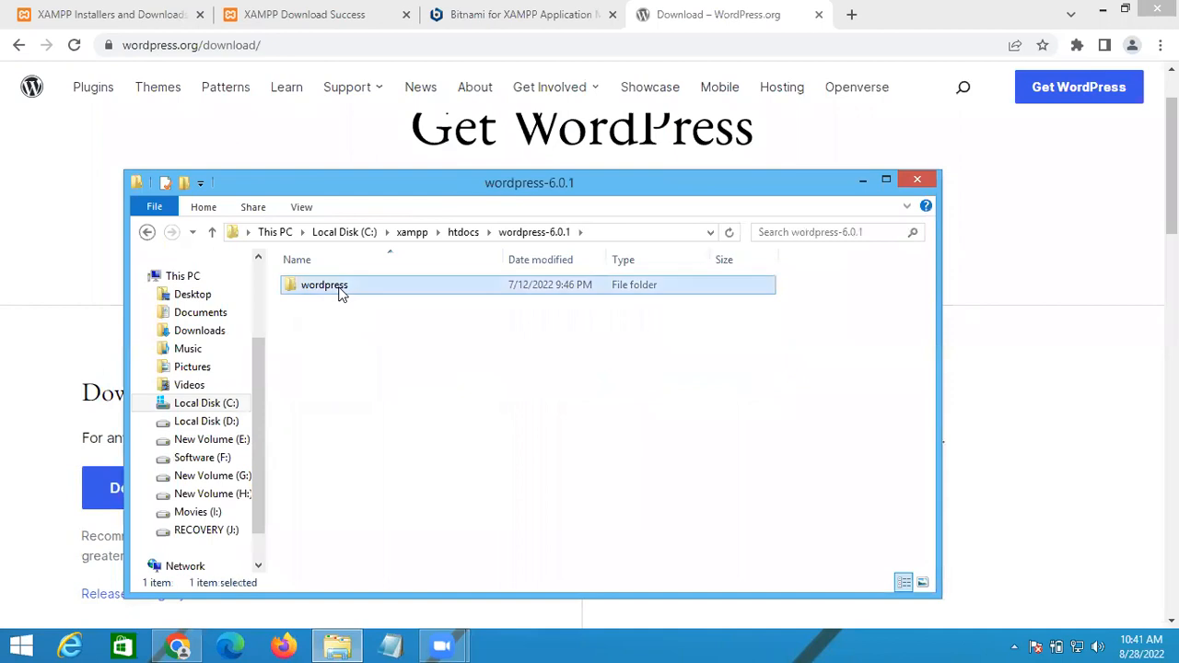
click(146, 232)
click(146, 233)
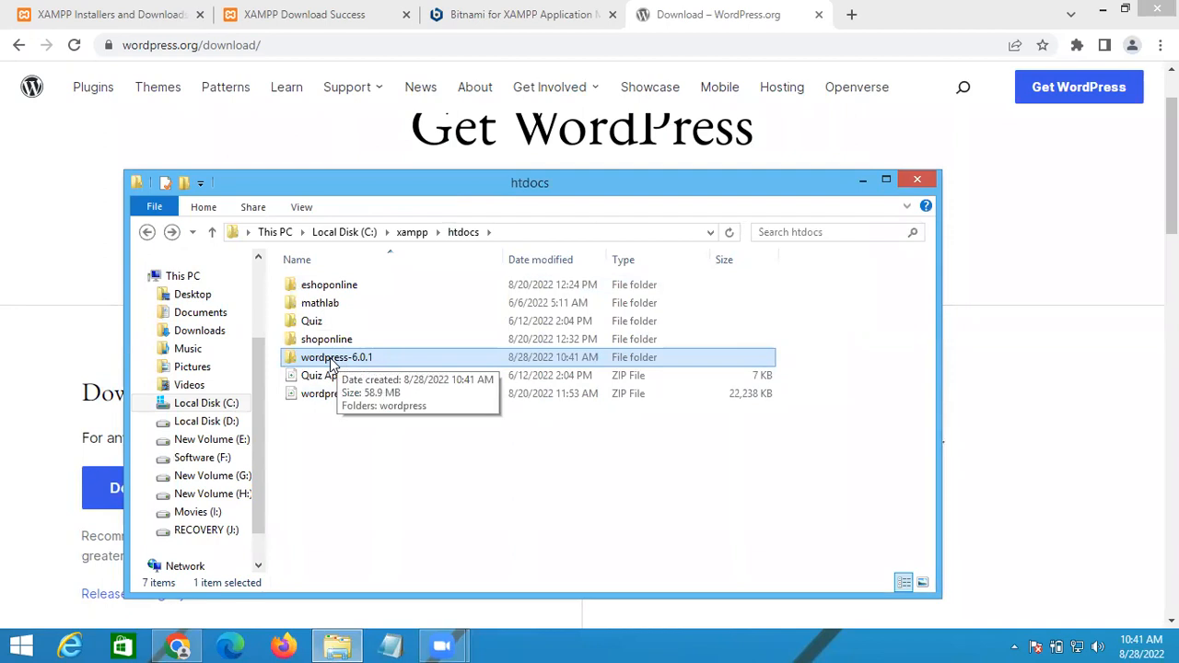
double_click(332, 361)
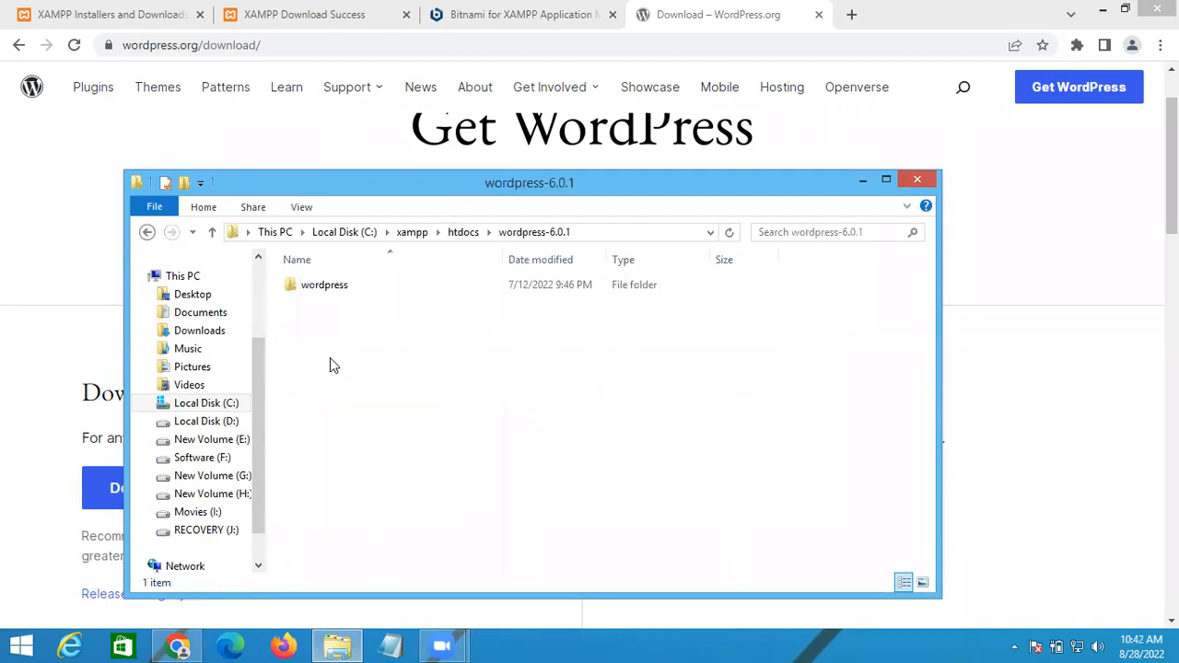
click(312, 293)
Step: Copy the wordpress subfolder from wordpress-6.0.1 and paste it into htdocs
right_click(311, 293)
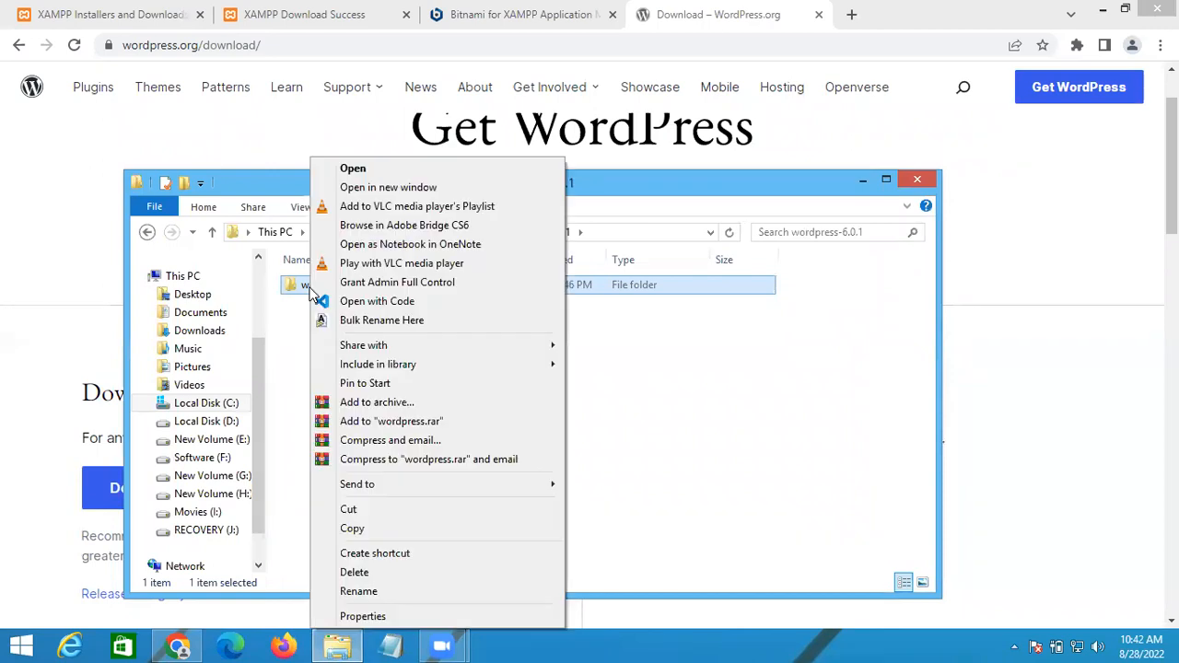
click(377, 532)
click(468, 238)
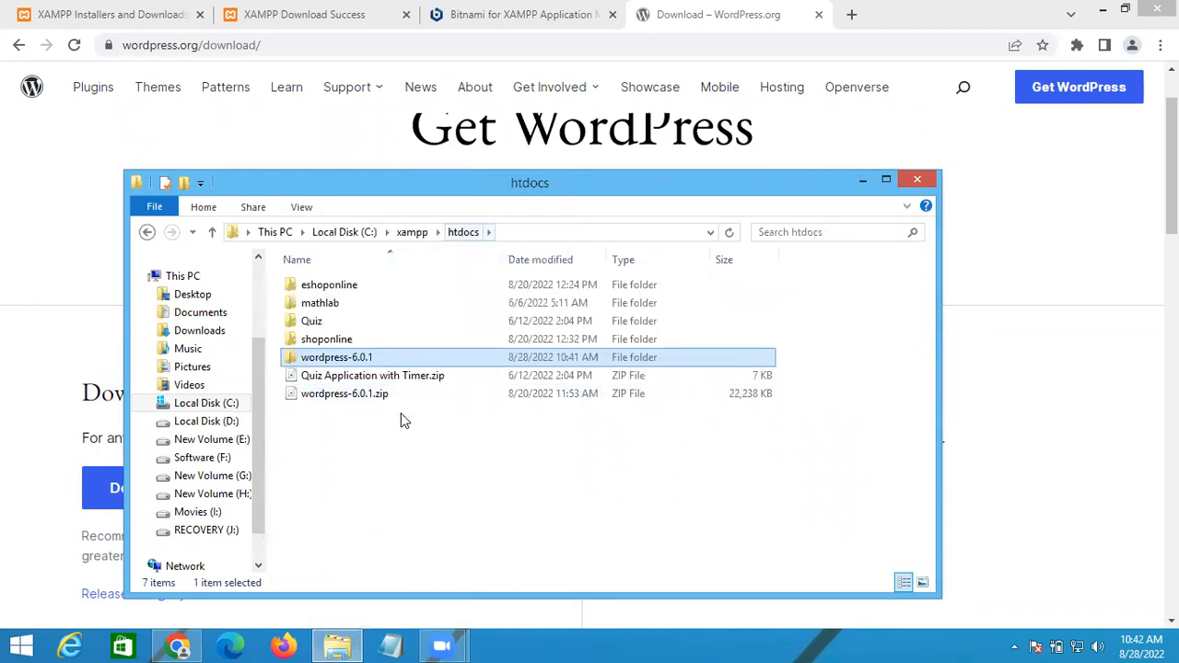
right_click(334, 446)
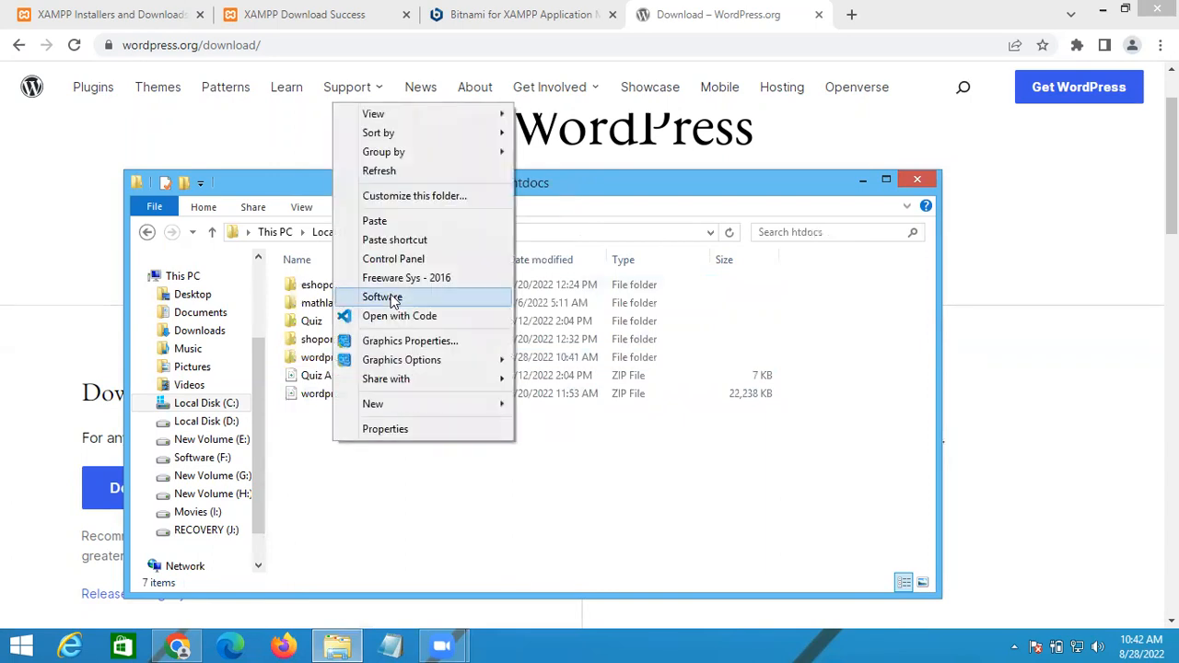
click(395, 227)
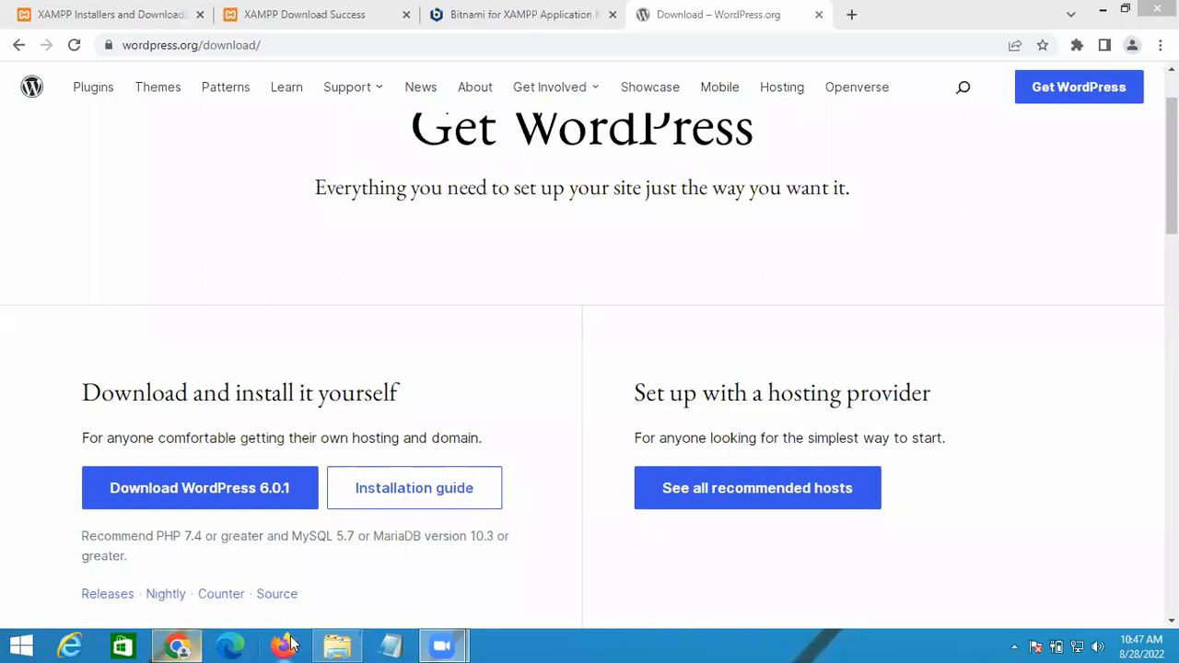
Step: Rename the copied wordpress folder in htdocs to 'traveltoindia'
click(337, 645)
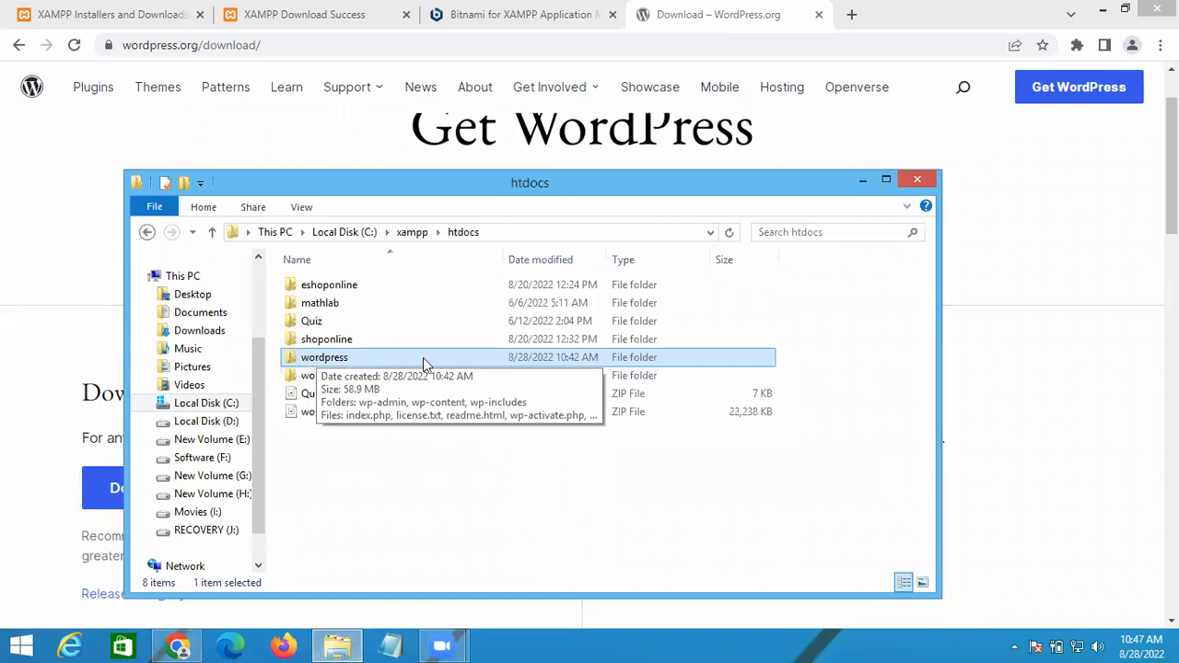
right_click(336, 362)
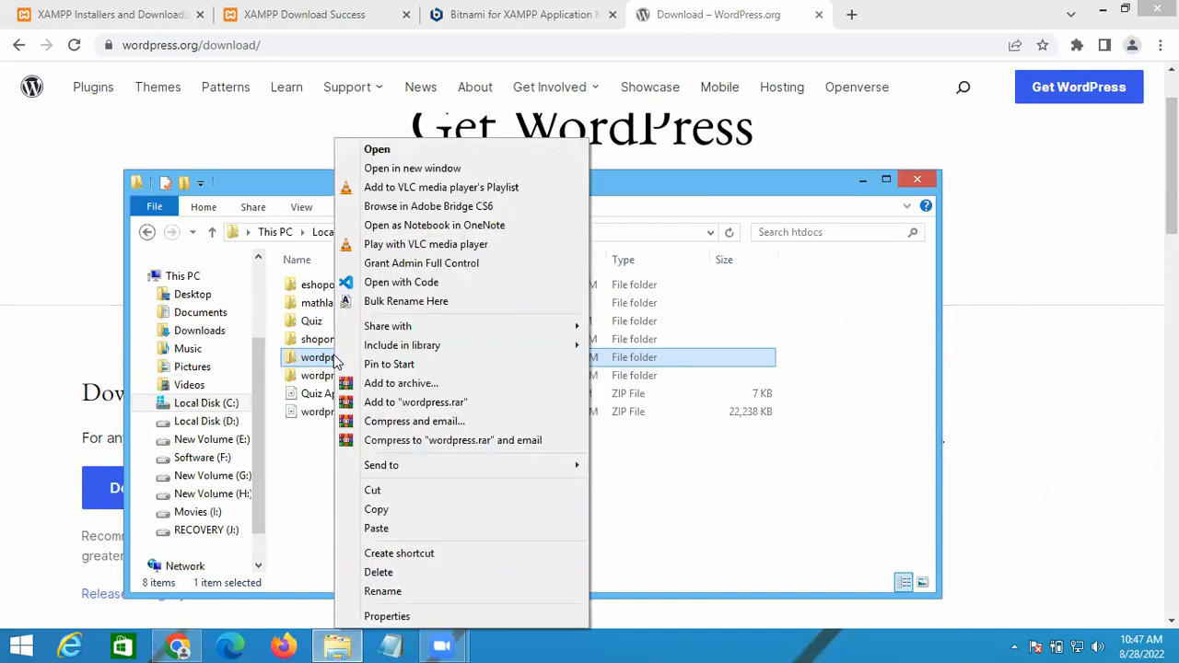
click(383, 592)
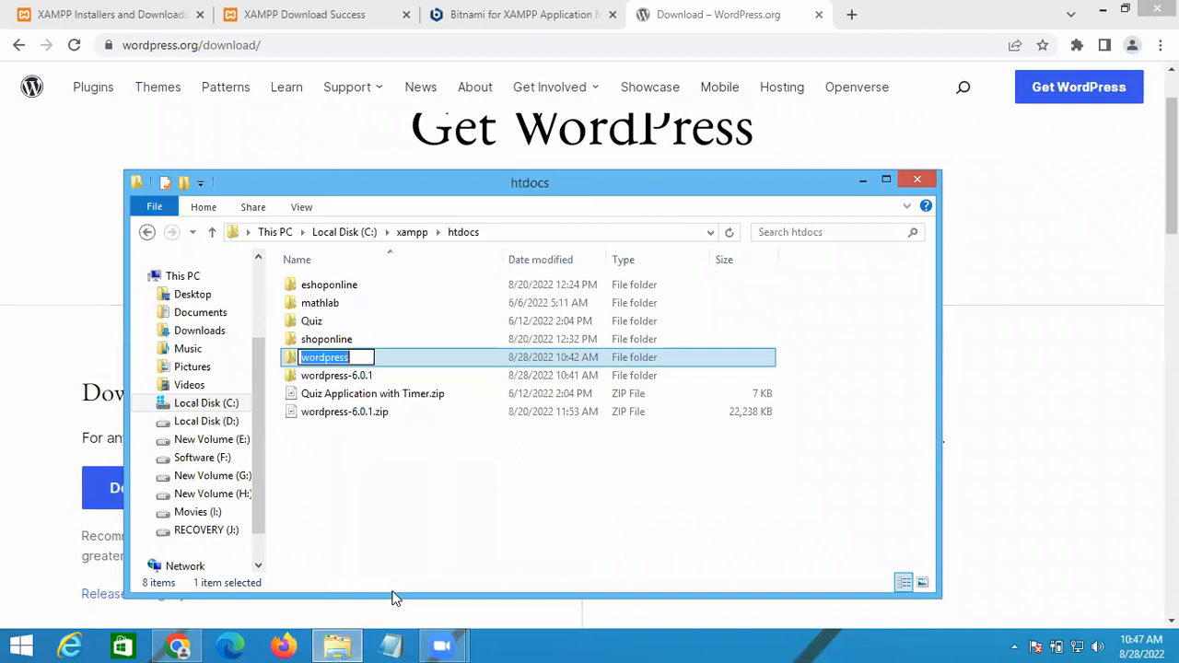
text(Travel)
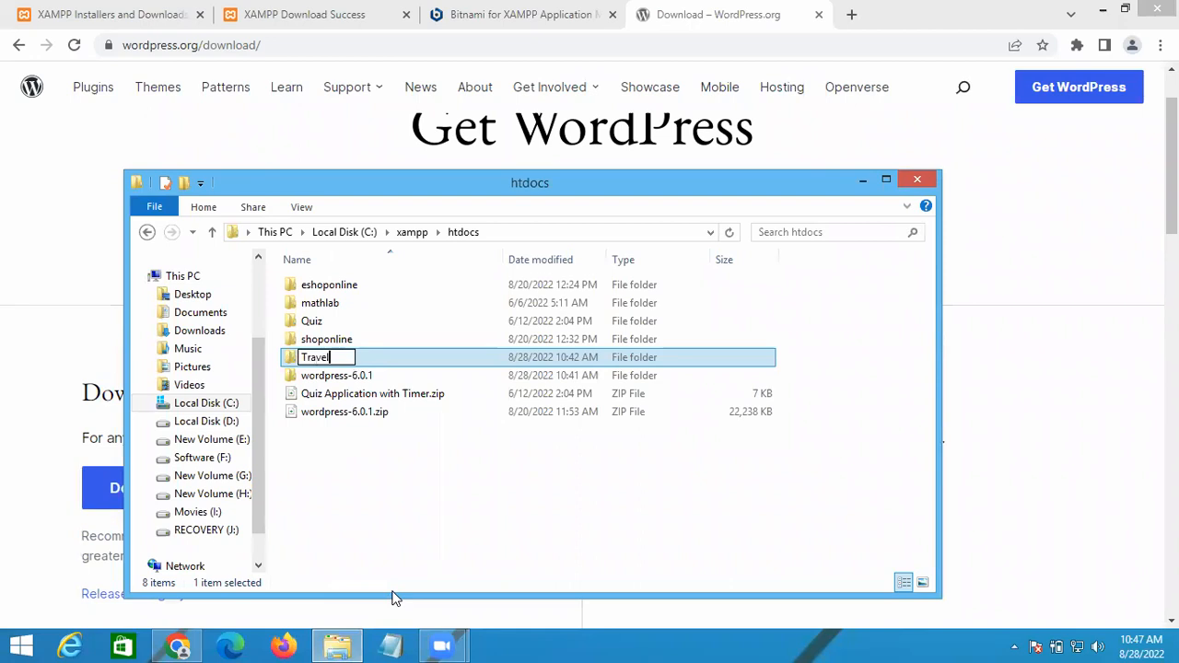
text(ToIndia)
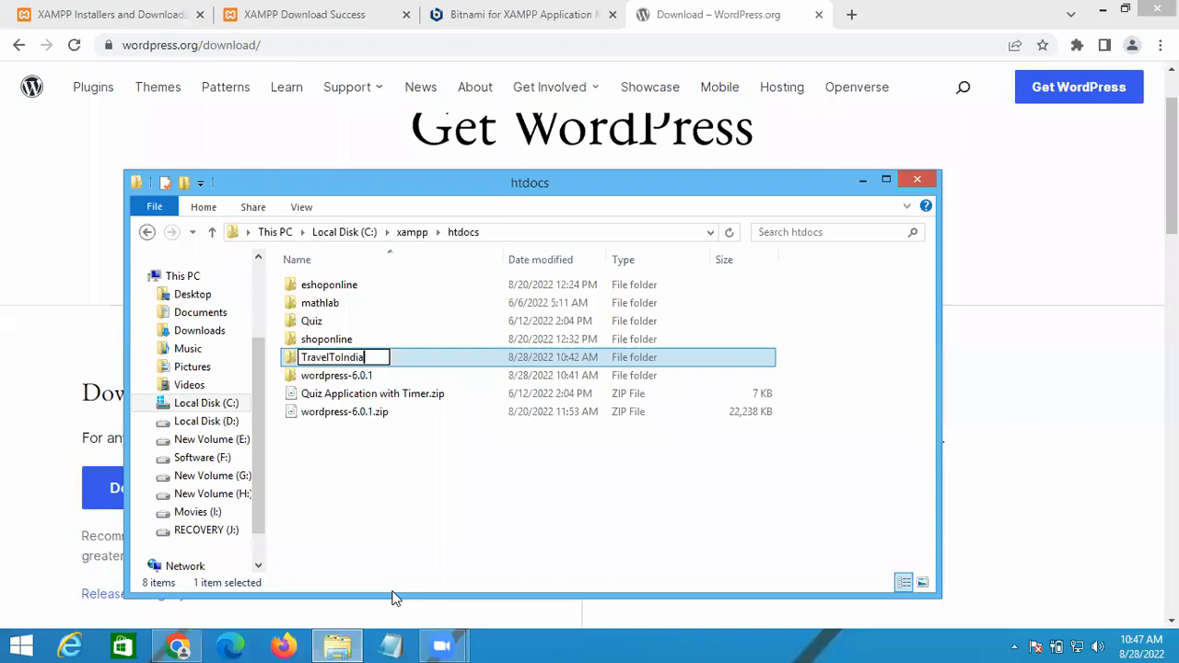
key(Left)
key(Left)
key(Left)
key(Left)
key(Left)
key(Left)
key(Right)
key(Left)
key(Left)
key(Delete)
key(Delete)
text(to)
key(Left)
key(Left)
key(Left)
key(Left)
key(Left)
key(Left)
key(Left)
key(BackSpace)
text(t)
key(Return)
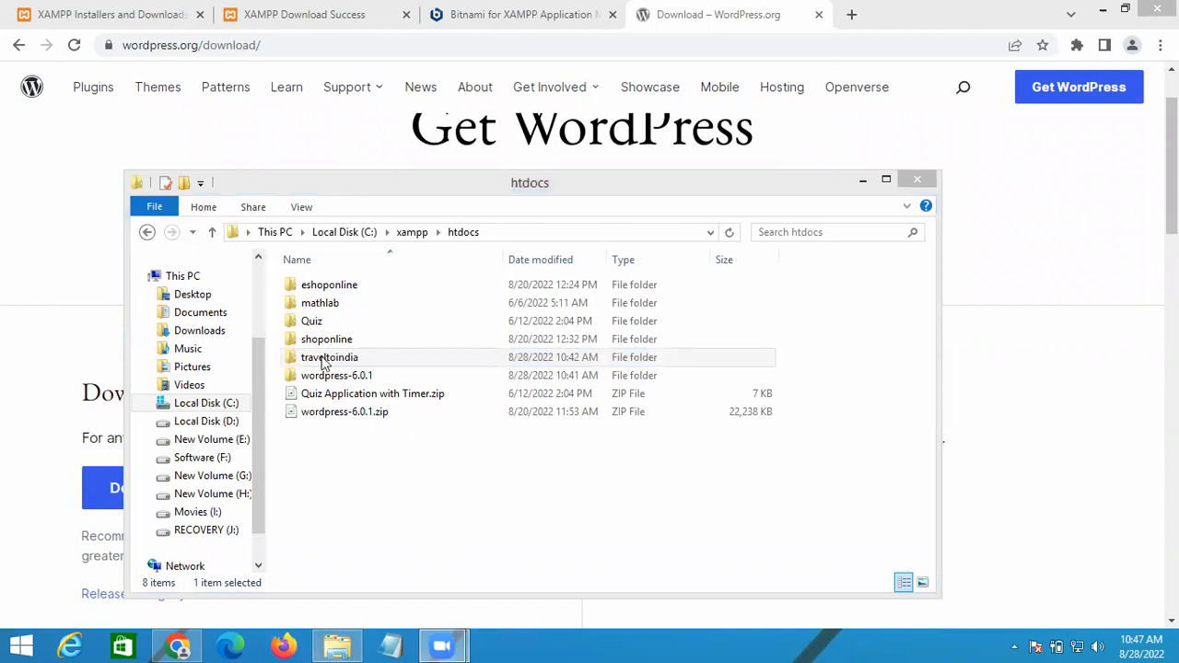
Step: Launch the XAMPP Control Panel from Start search and move it clear of the browser tabs
click(277, 44)
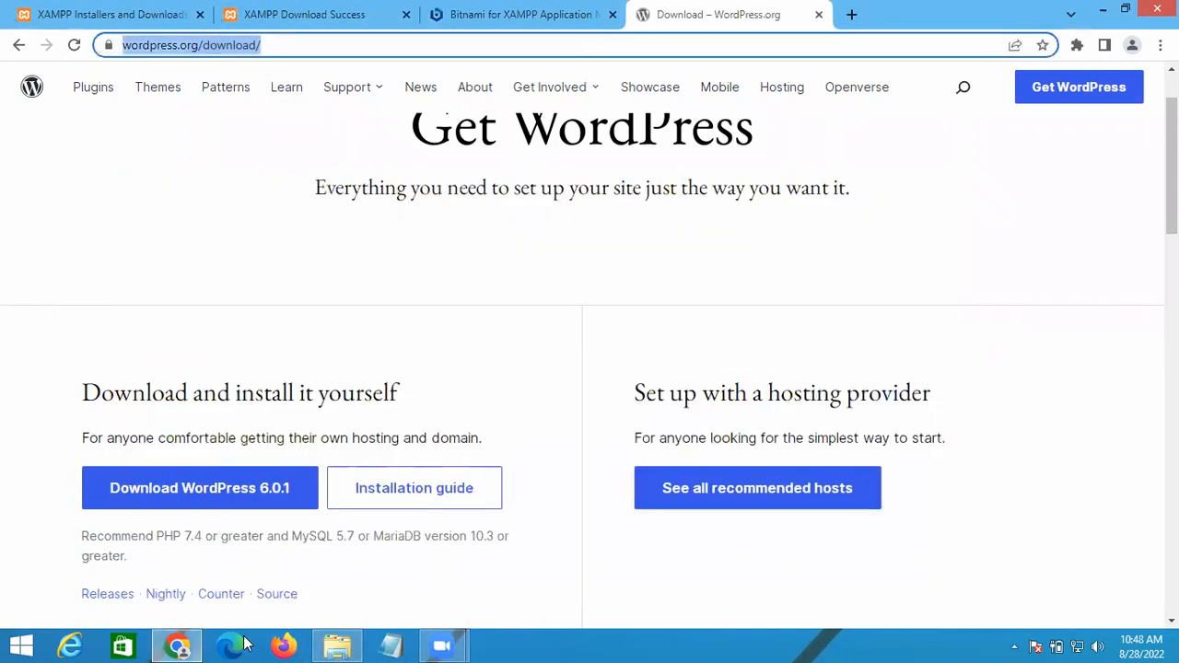
click(164, 645)
key(super)
text(c)
key(BackSpace)
key(BackSpace)
text(xamPP Control Panel)
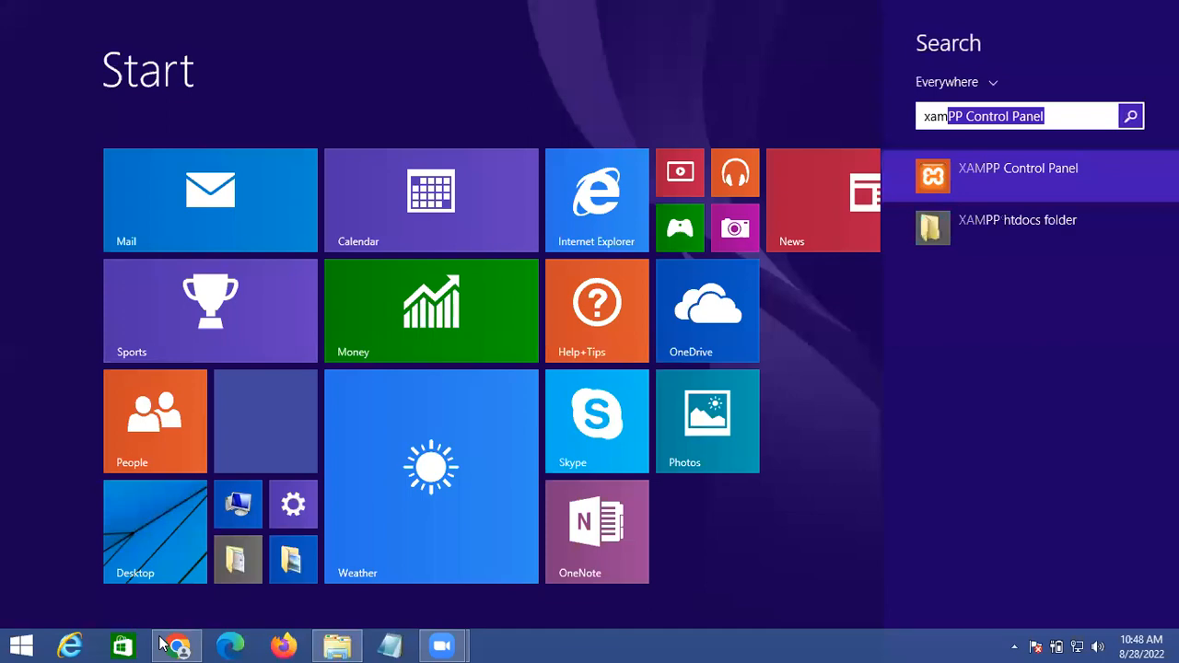
click(1019, 186)
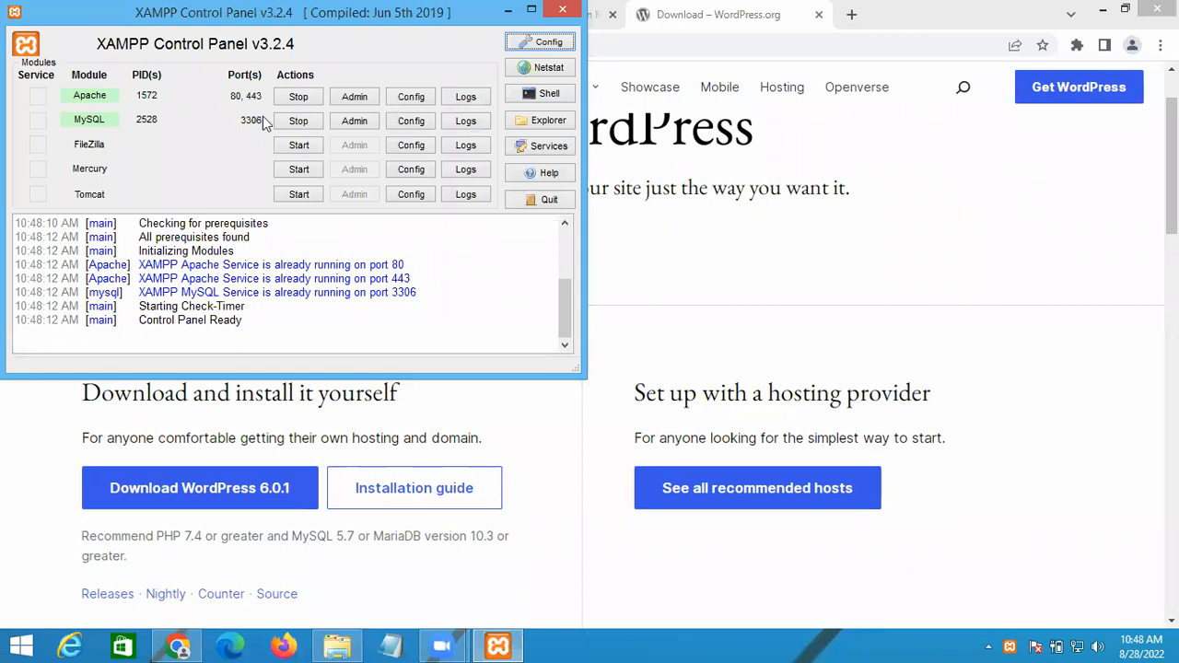
drag(341, 13, 544, 51)
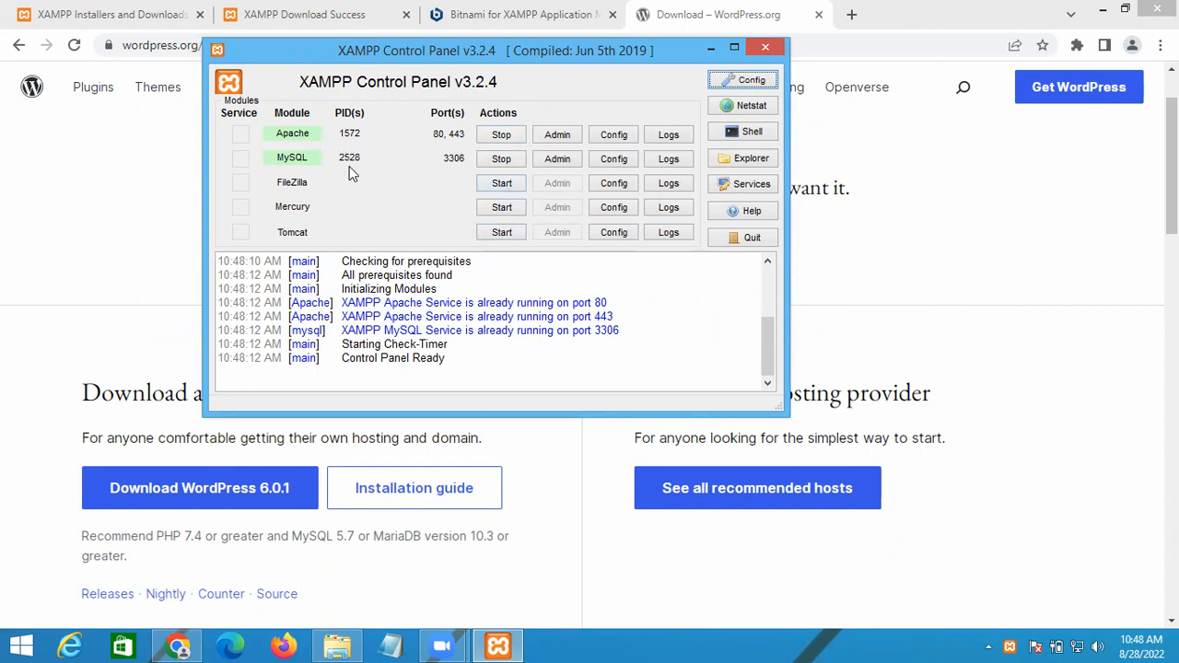
Step: Restart Apache by stopping and starting it, approving each permission prompt
click(501, 136)
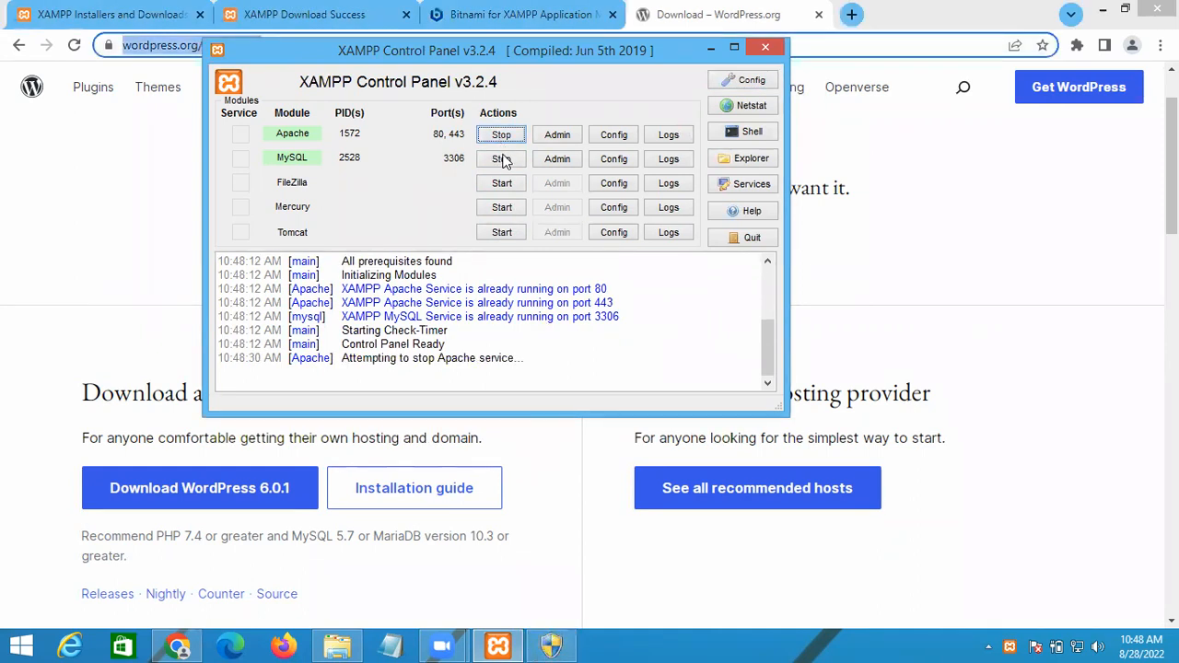
click(552, 645)
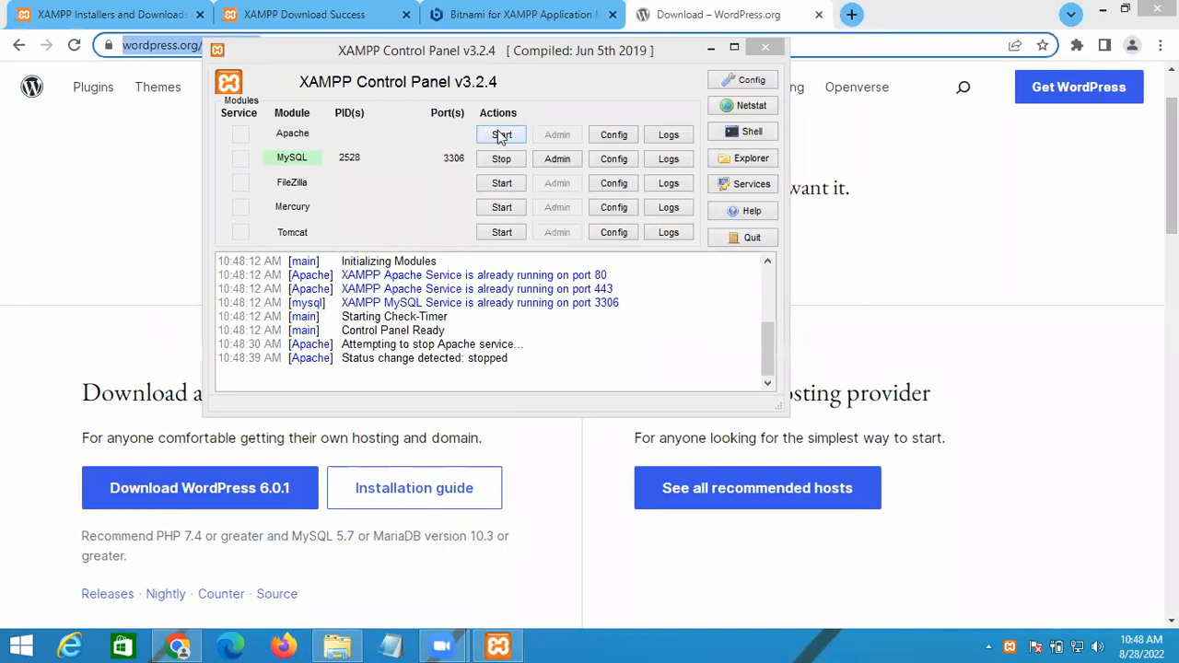
click(501, 136)
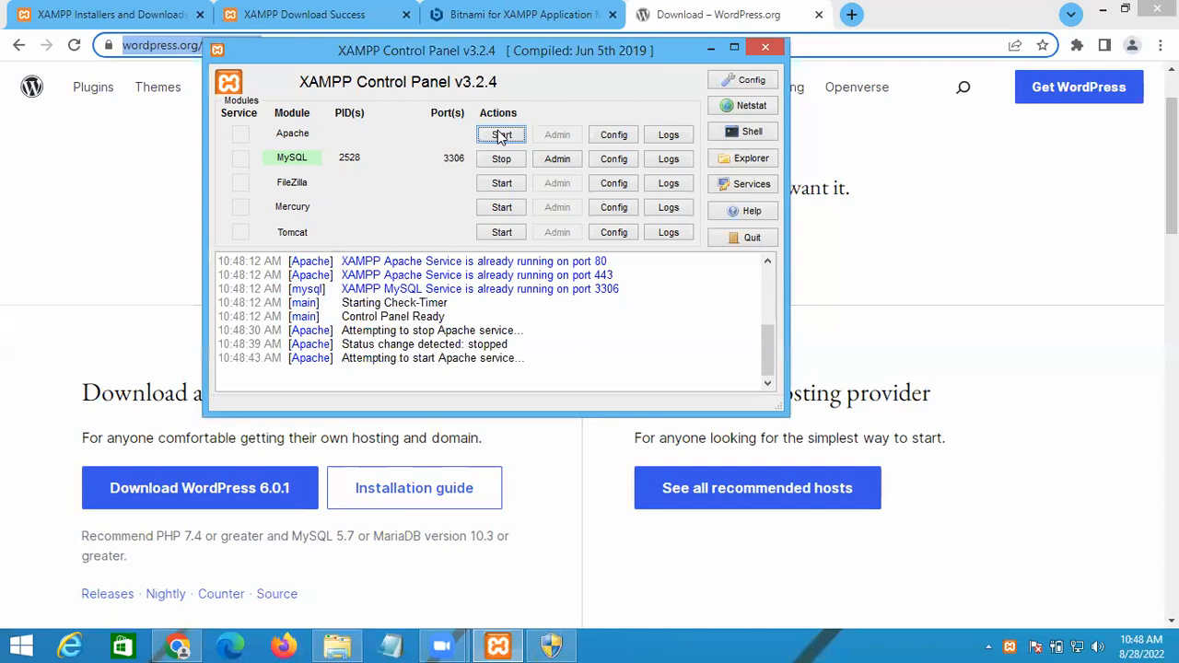
click(553, 645)
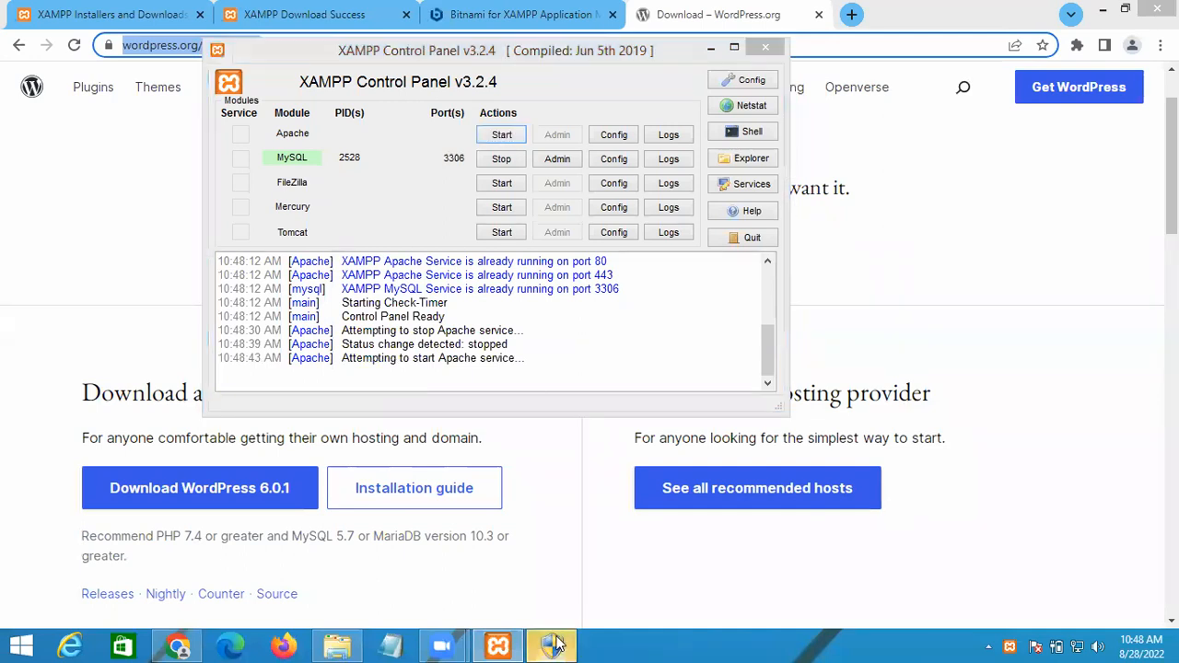
click(670, 357)
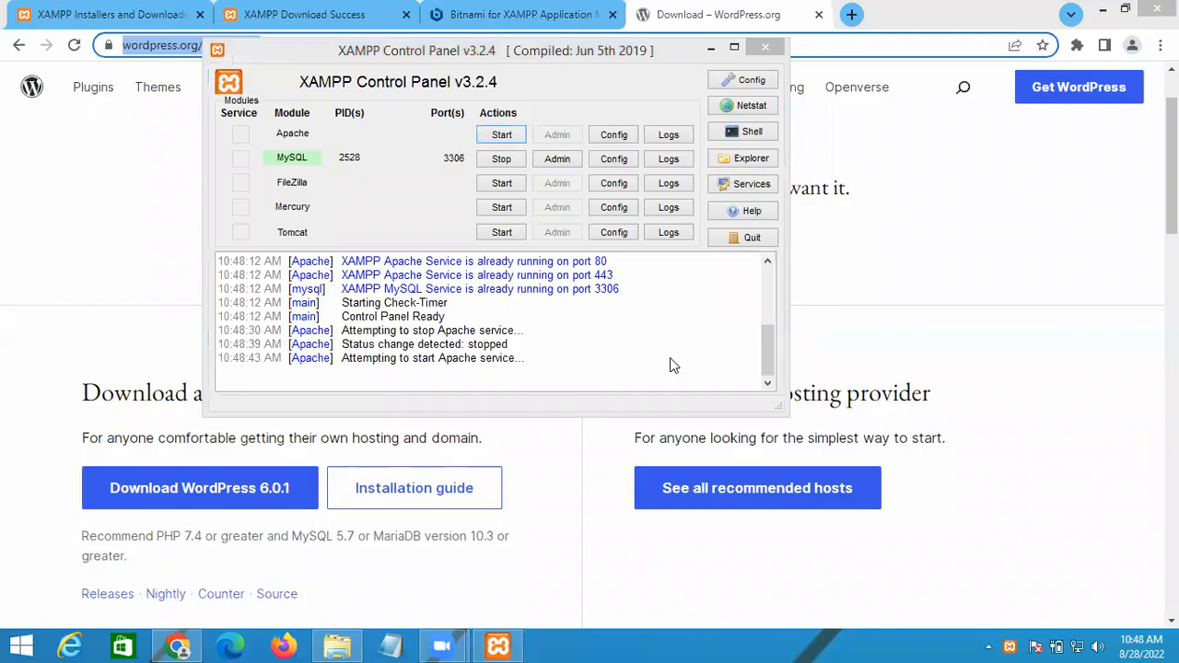
Step: Load the localhost index page in the browser
click(711, 48)
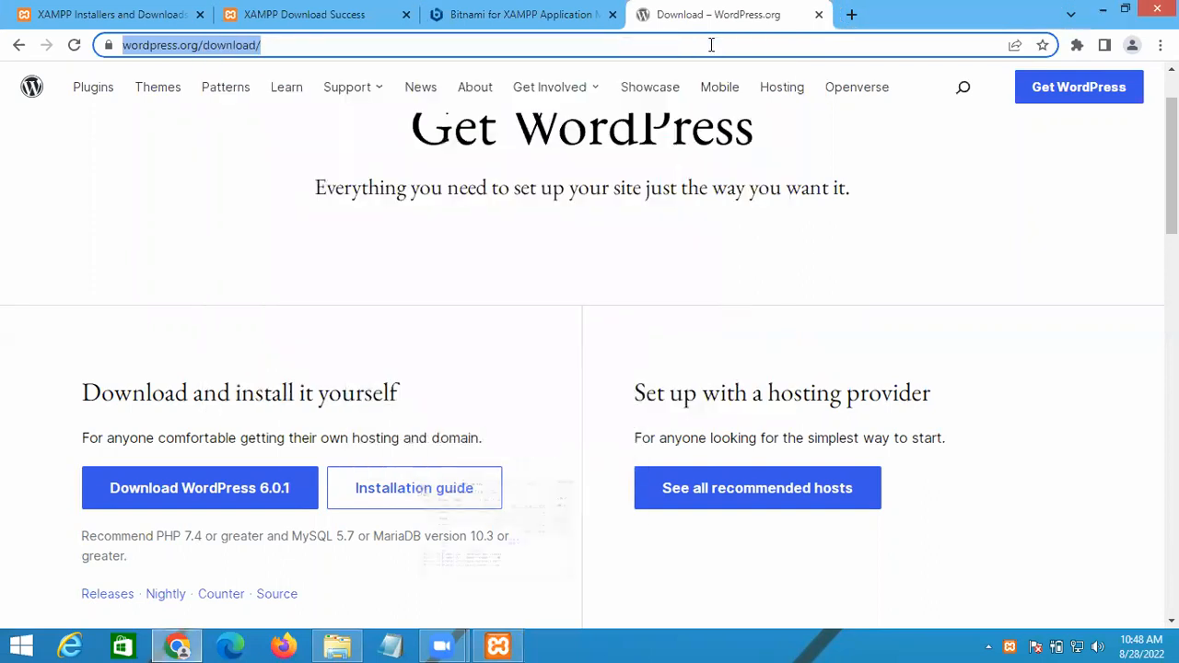
mouse_move(395, 70)
text(lo)
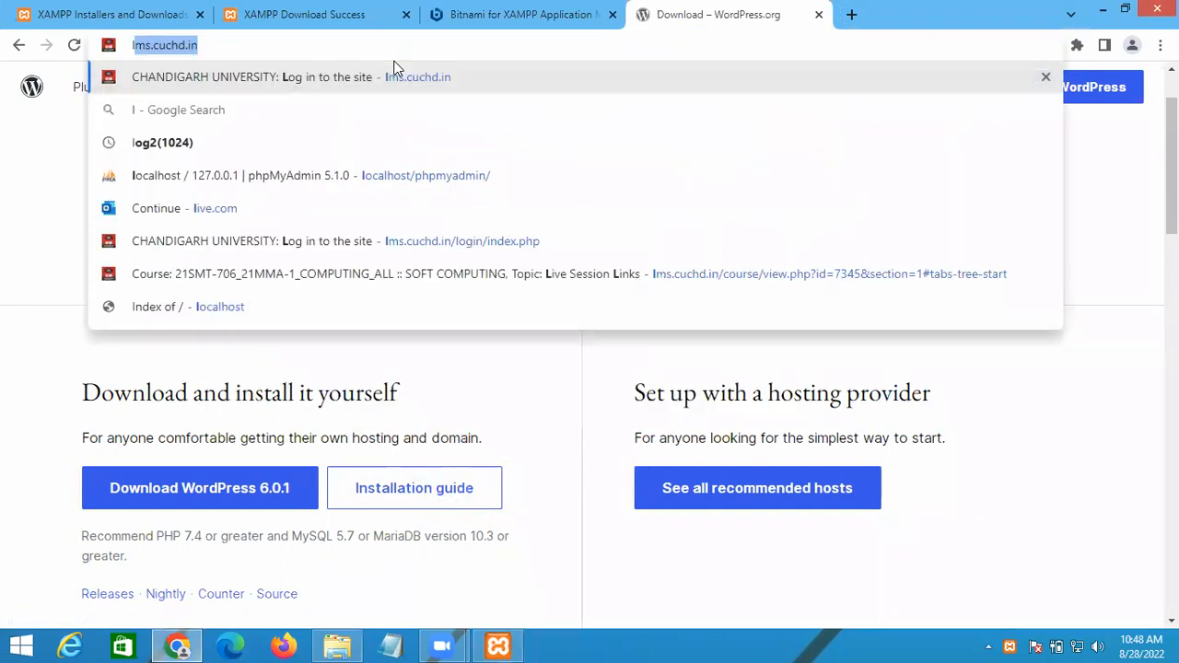
key(Right)
key(BackSpace)
key(BackSpace)
key(BackSpace)
key(BackSpace)
key(BackSpace)
key(BackSpace)
key(BackSpace)
key(BackSpace)
key(BackSpace)
key(BackSpace)
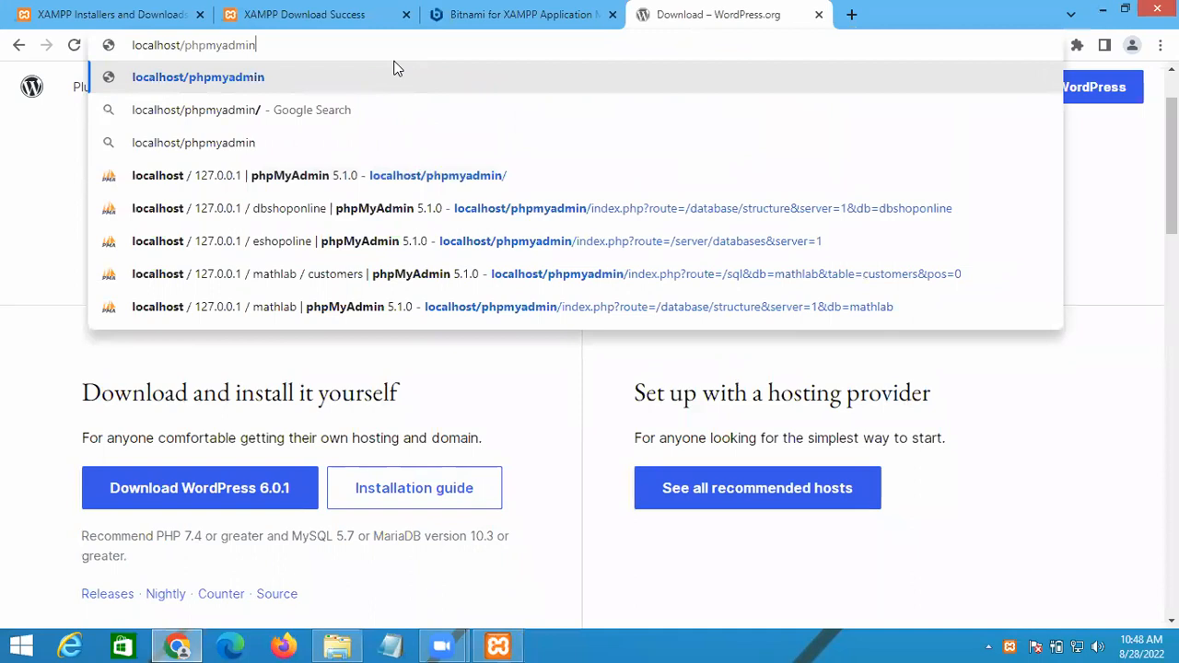
key(BackSpace)
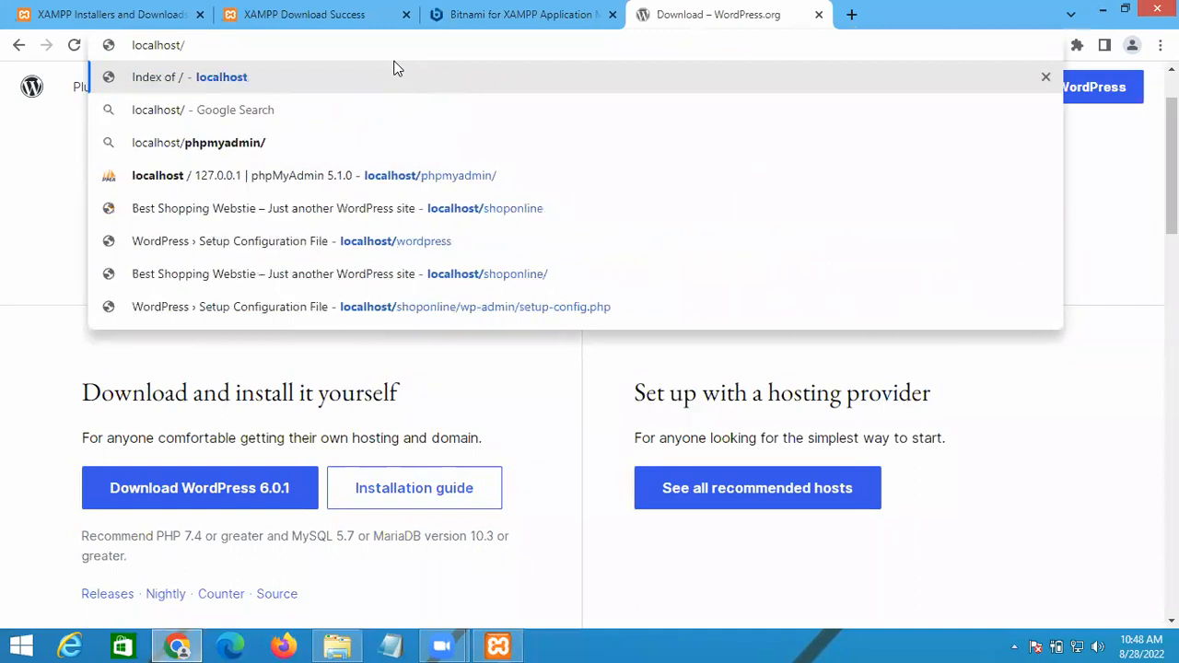
key(Return)
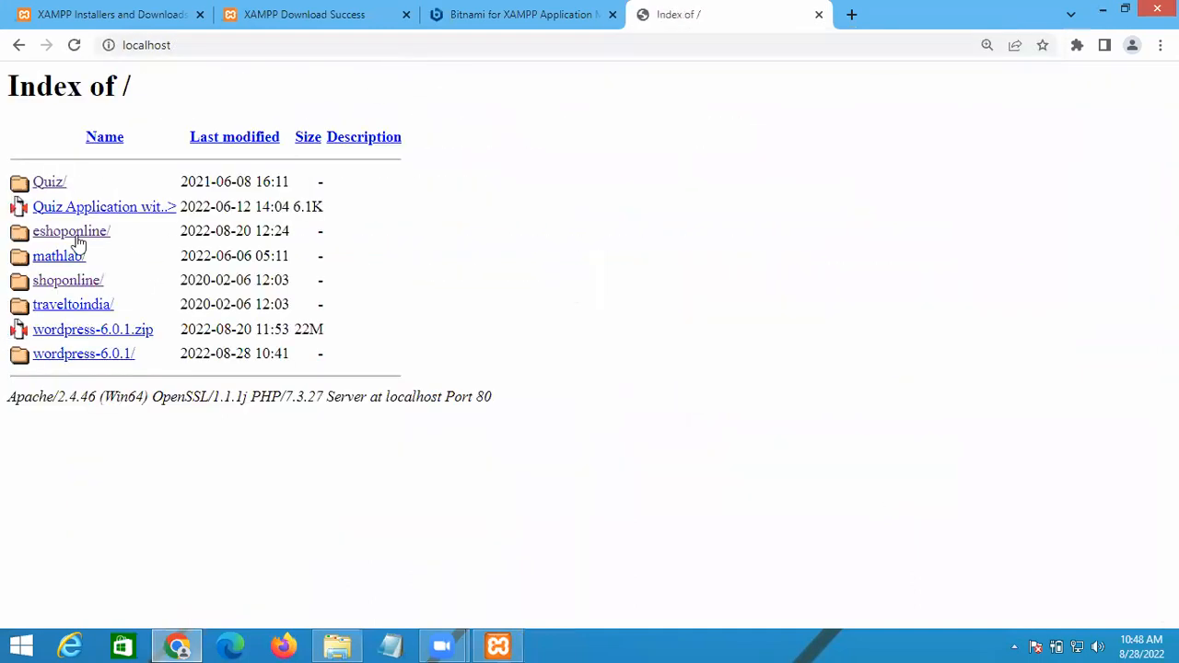
Step: Open the traveltoindia folder to reach the WordPress setup language list
click(77, 314)
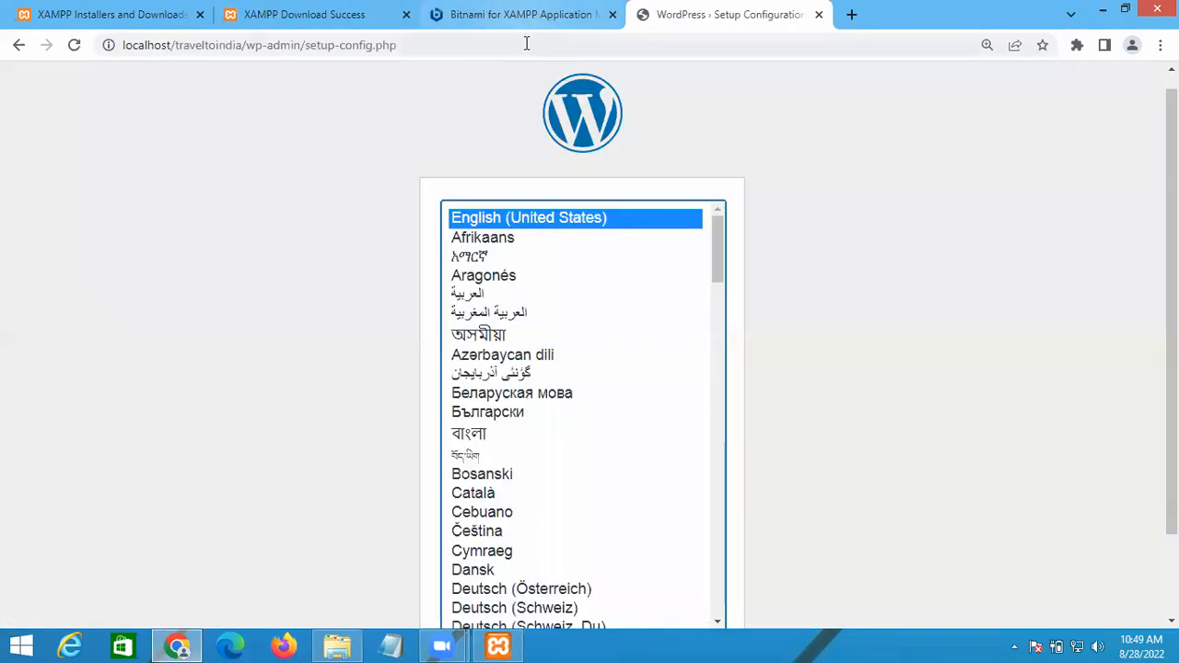
scroll(968, 277, down, 1)
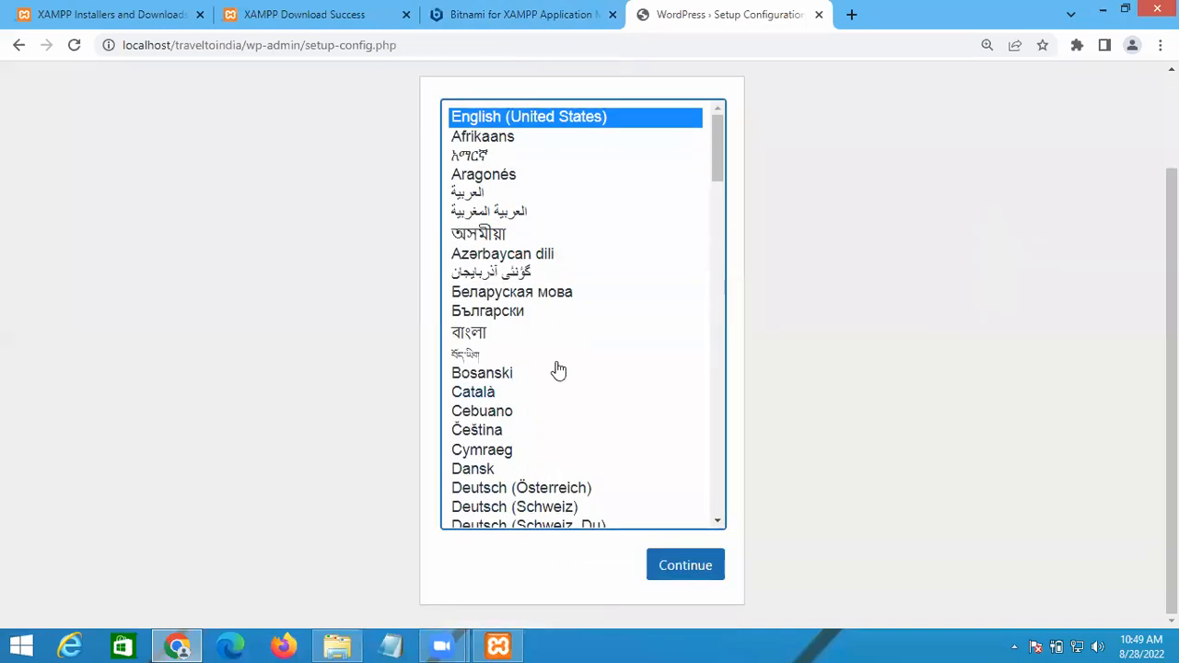
scroll(562, 323, down, 10)
scroll(595, 319, down, 5)
scroll(595, 318, up, 15)
click(851, 14)
Step: Load localhost/phpmyadmin and view its User accounts list of seven server accounts
text(lo)
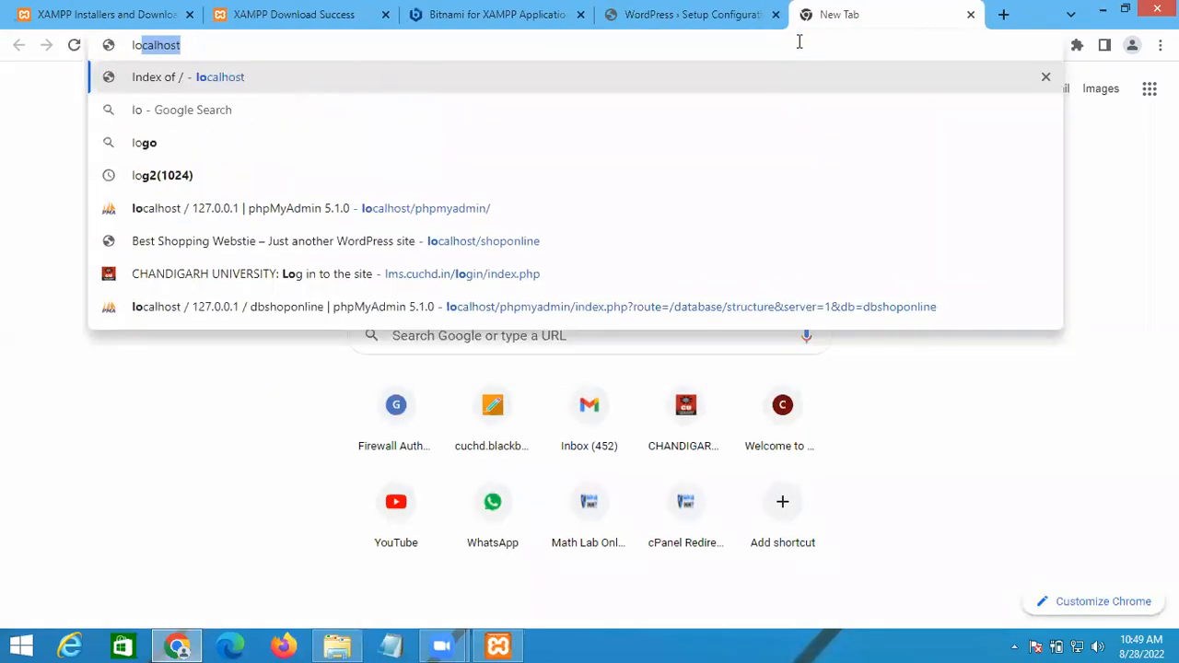
text(calhost)
key(Down)
key(Down)
key(Down)
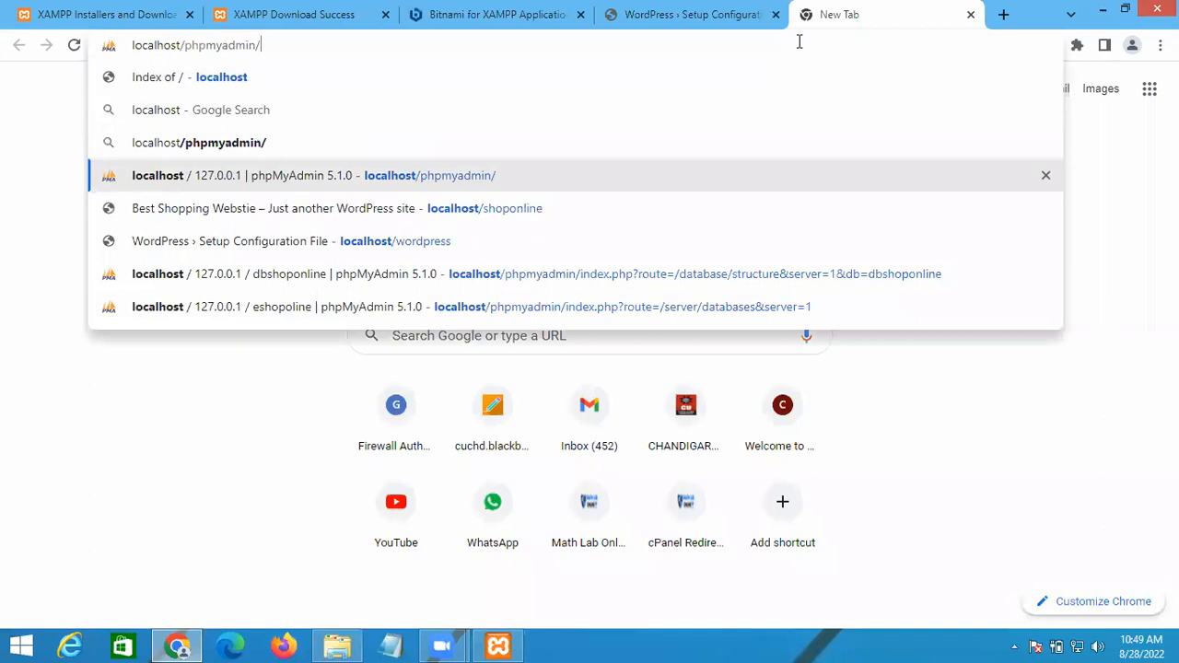
click(313, 180)
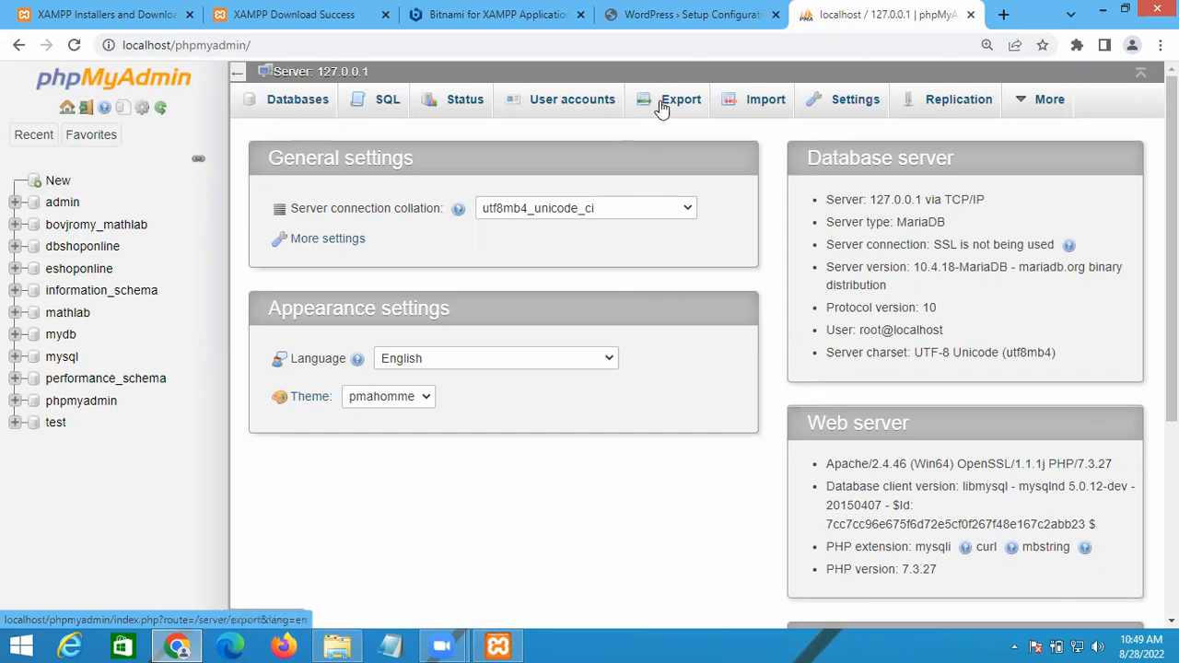
click(544, 106)
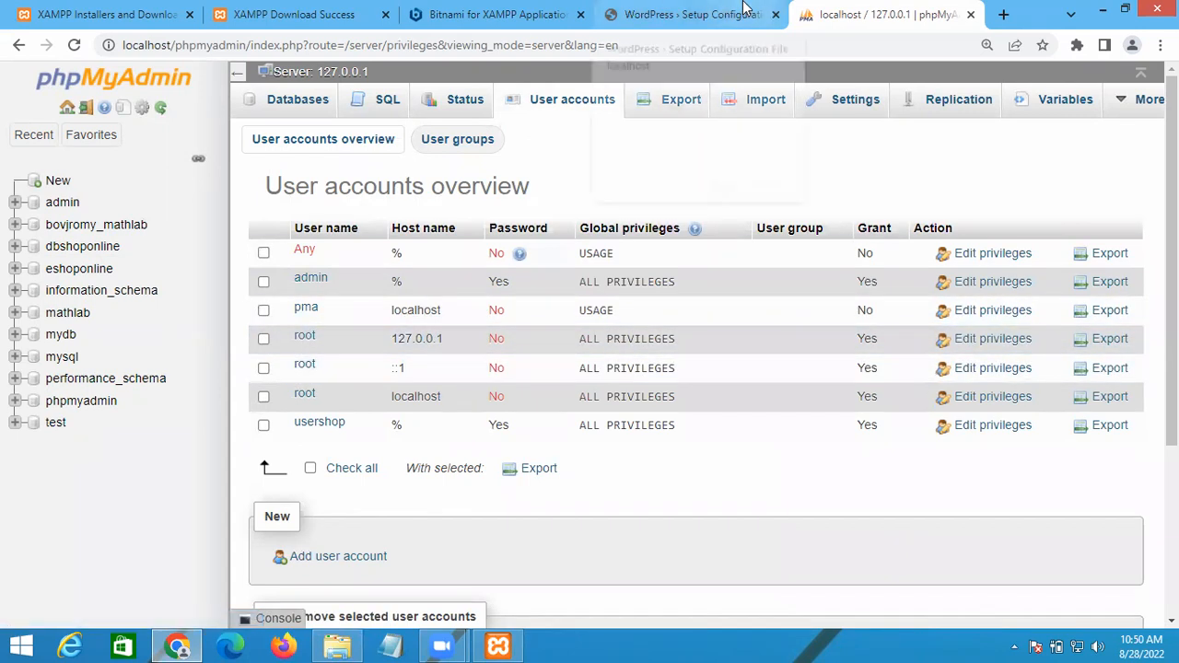
click(690, 14)
Step: Keep English, begin the setup, and enter database name 'dbtraveltoindia'
click(681, 566)
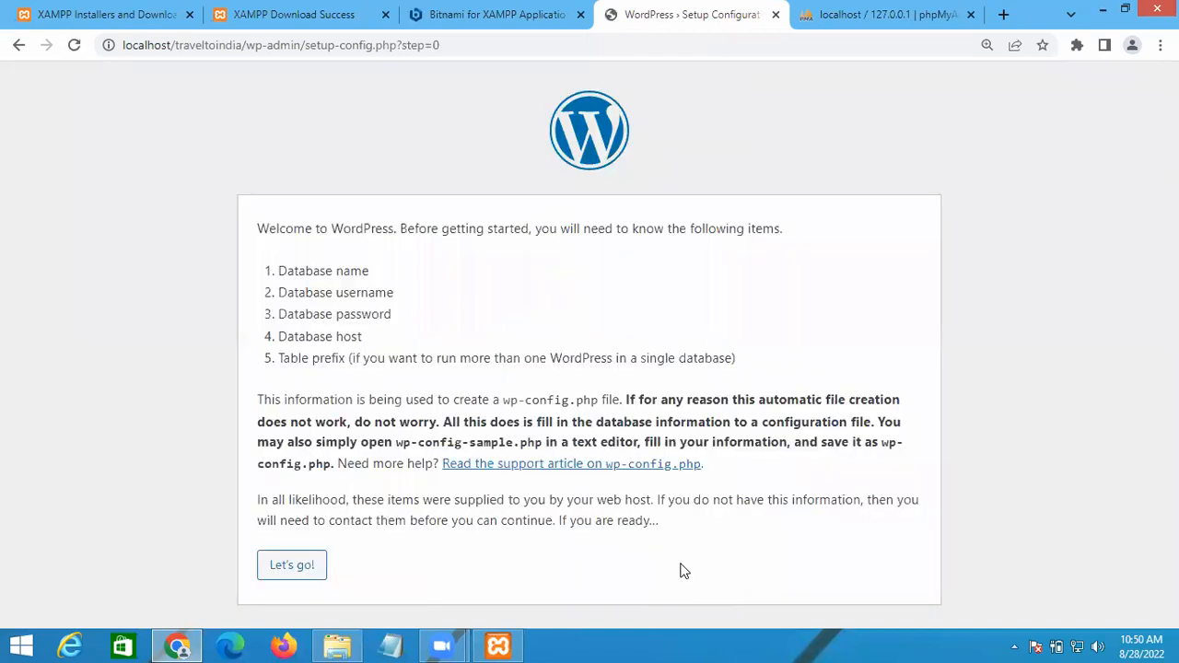
click(297, 566)
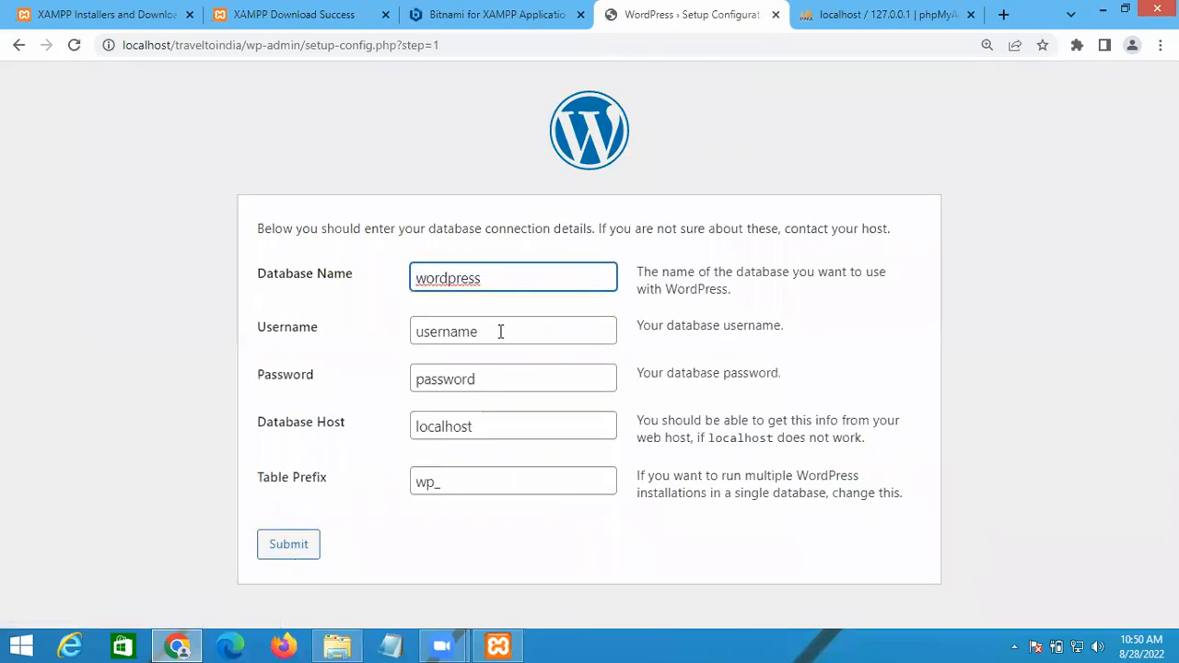
double_click(447, 274)
text(trav)
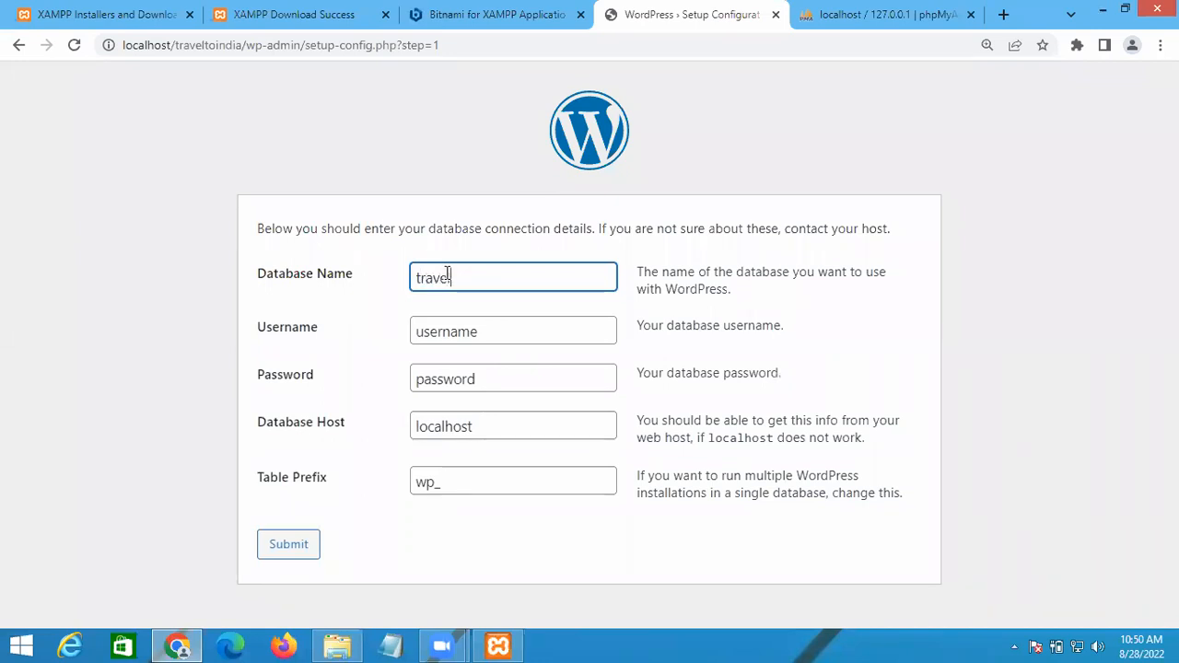
text(eltoindia)
key(Home)
text(db)
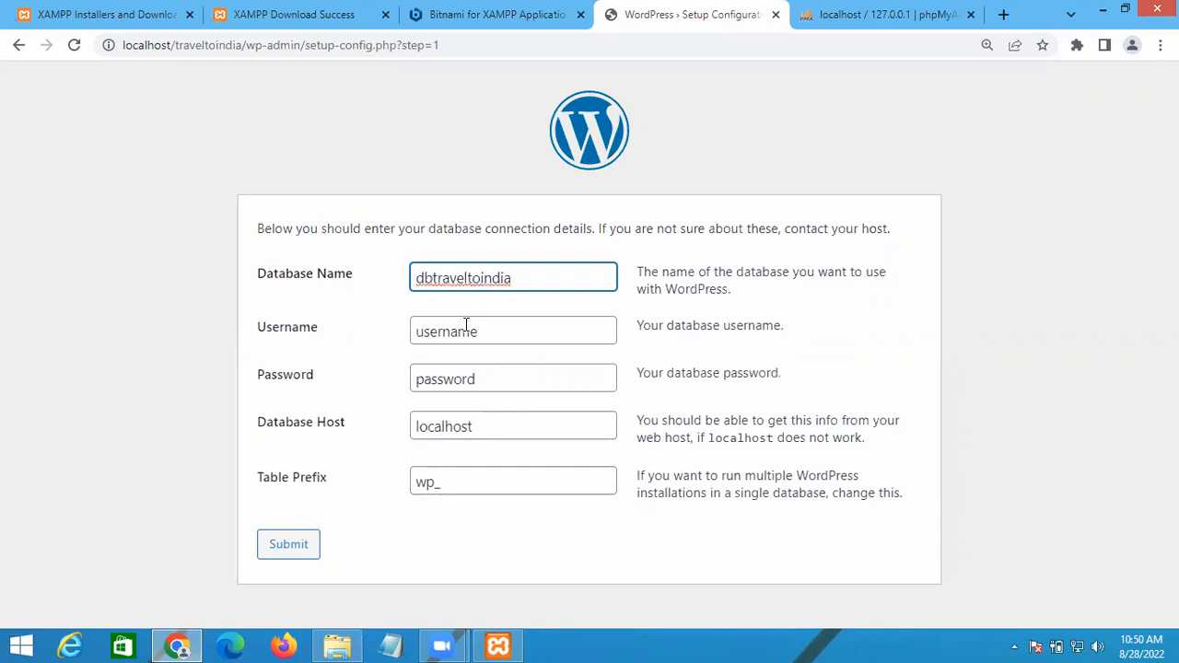
Step: Set username root with a blank password, submit, and after the database error switch to phpMyAdmin
click(455, 336)
double_click(455, 337)
text(root)
key(Tab)
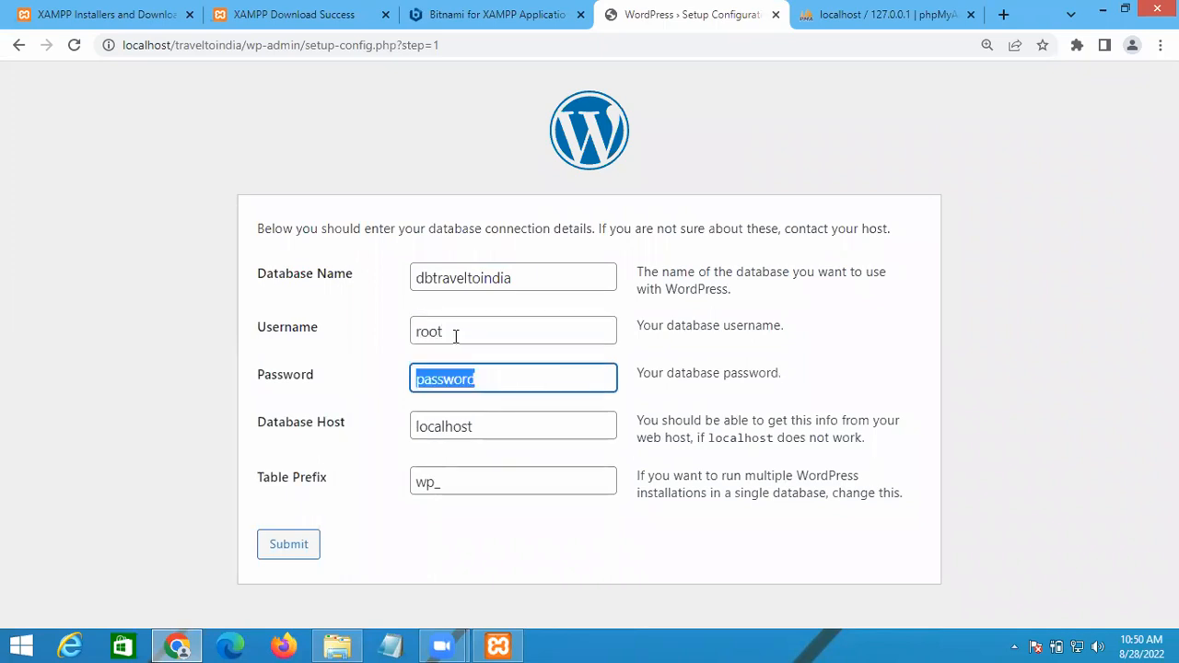
key(BackSpace)
key(Tab)
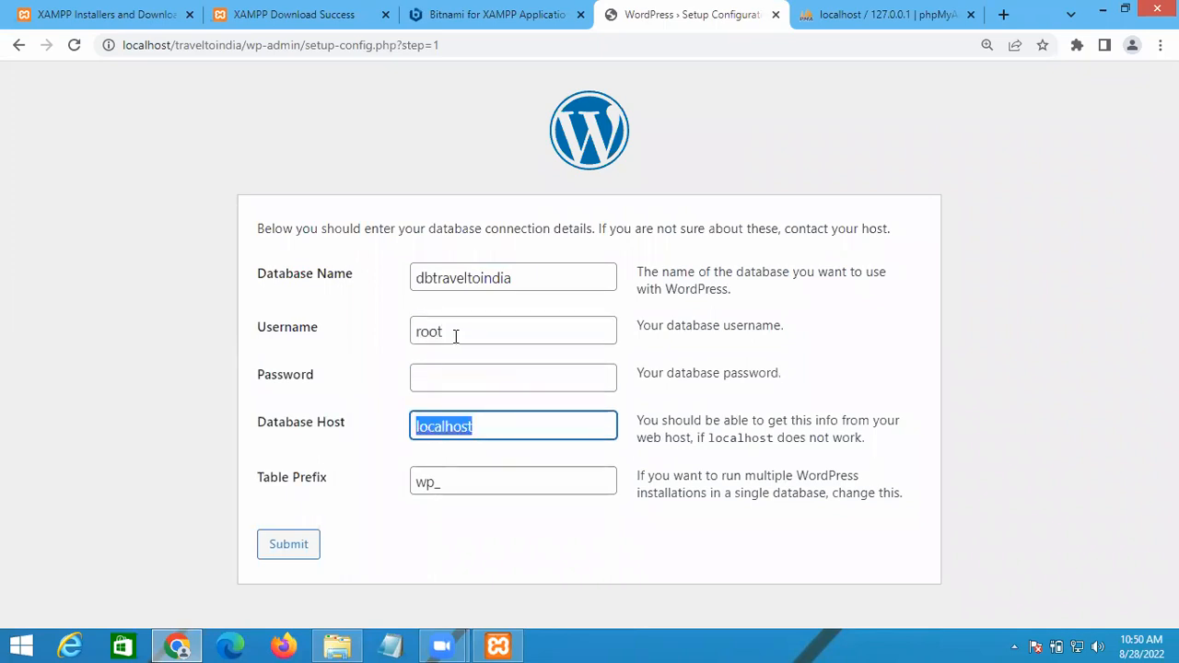
click(286, 547)
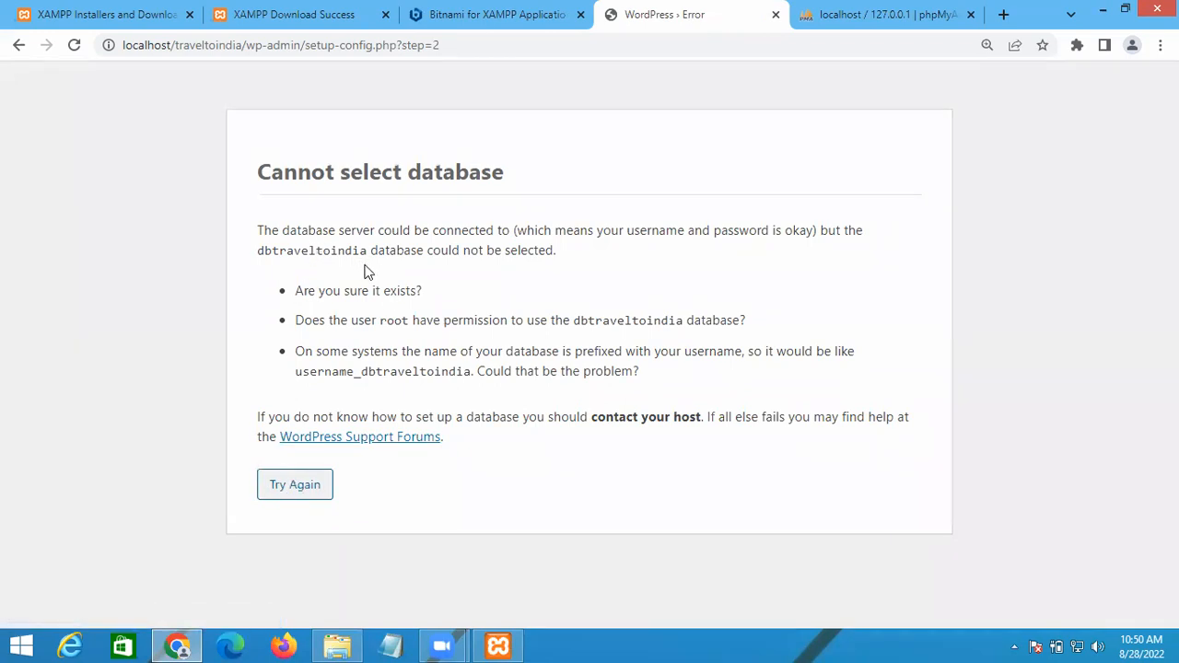
click(289, 487)
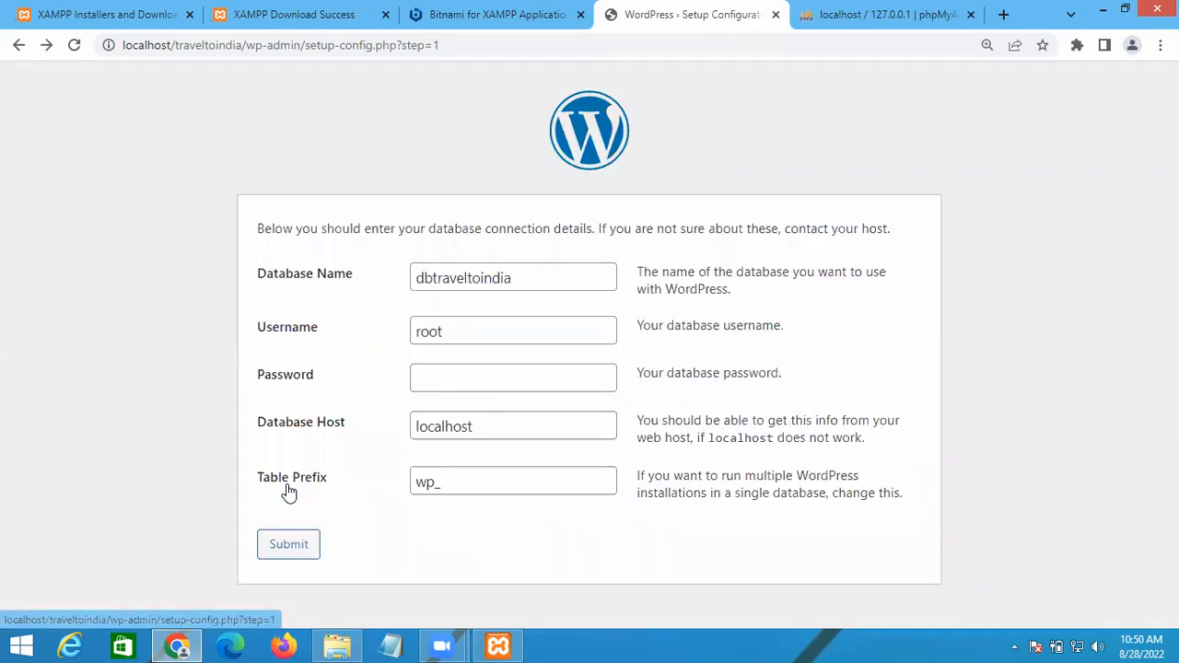
double_click(441, 279)
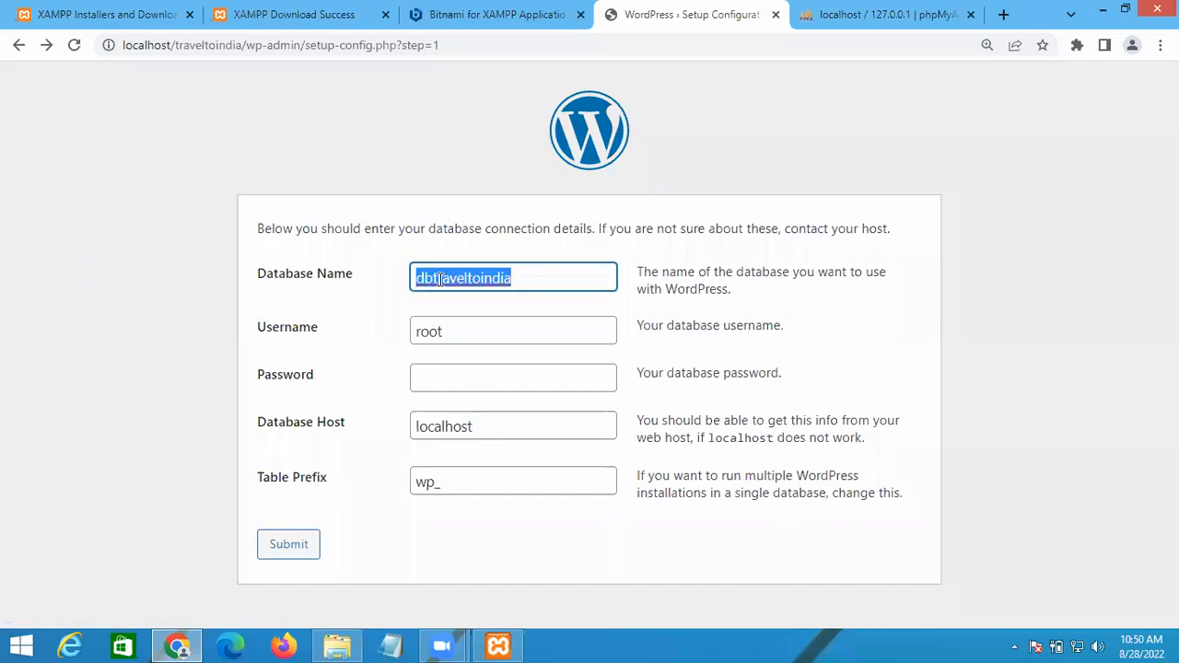
click(901, 11)
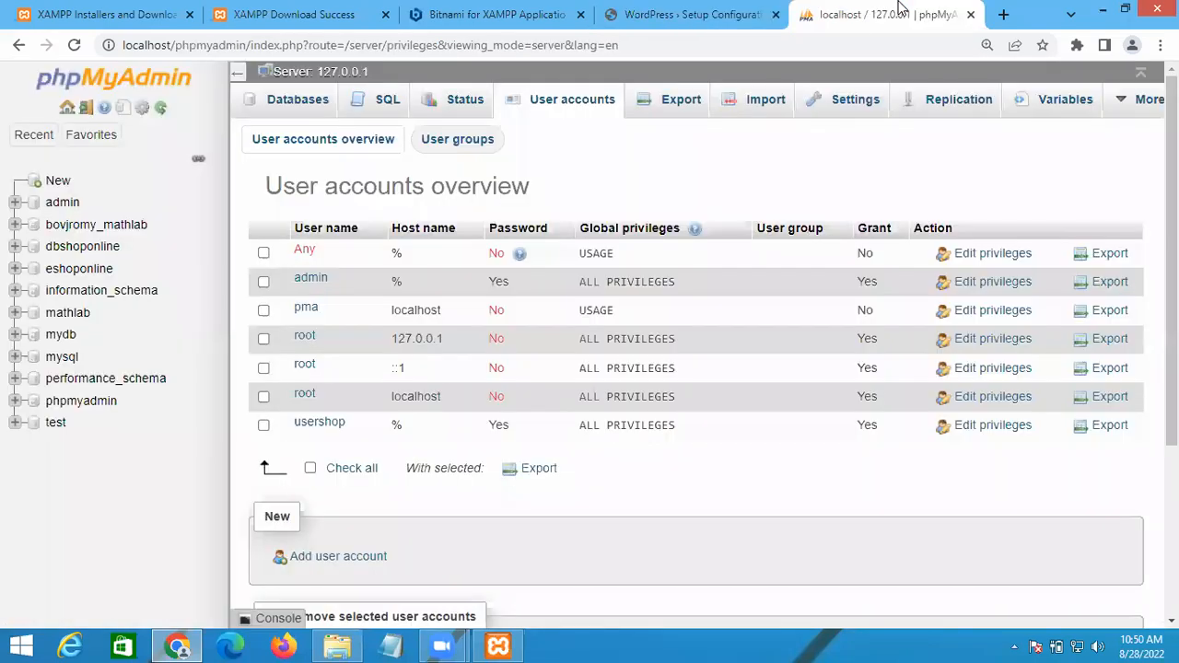
Step: Create an empty database named 'dbtraveltoindia' from the Databases tab
click(284, 104)
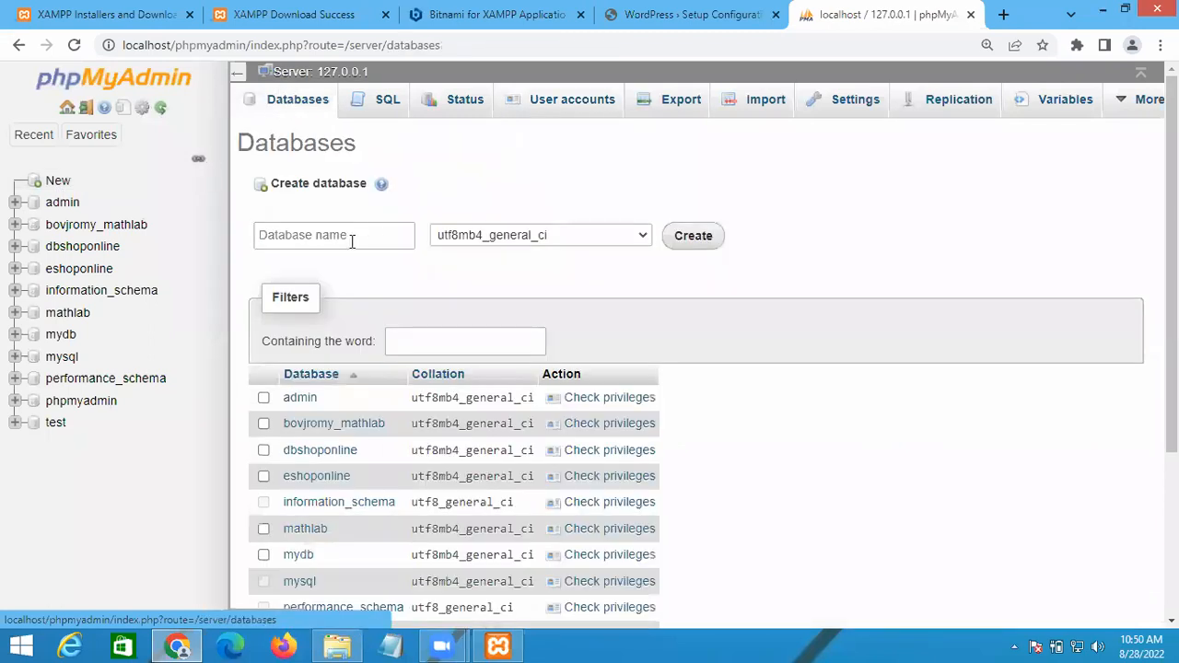
click(346, 237)
text(dbtraveltoindia)
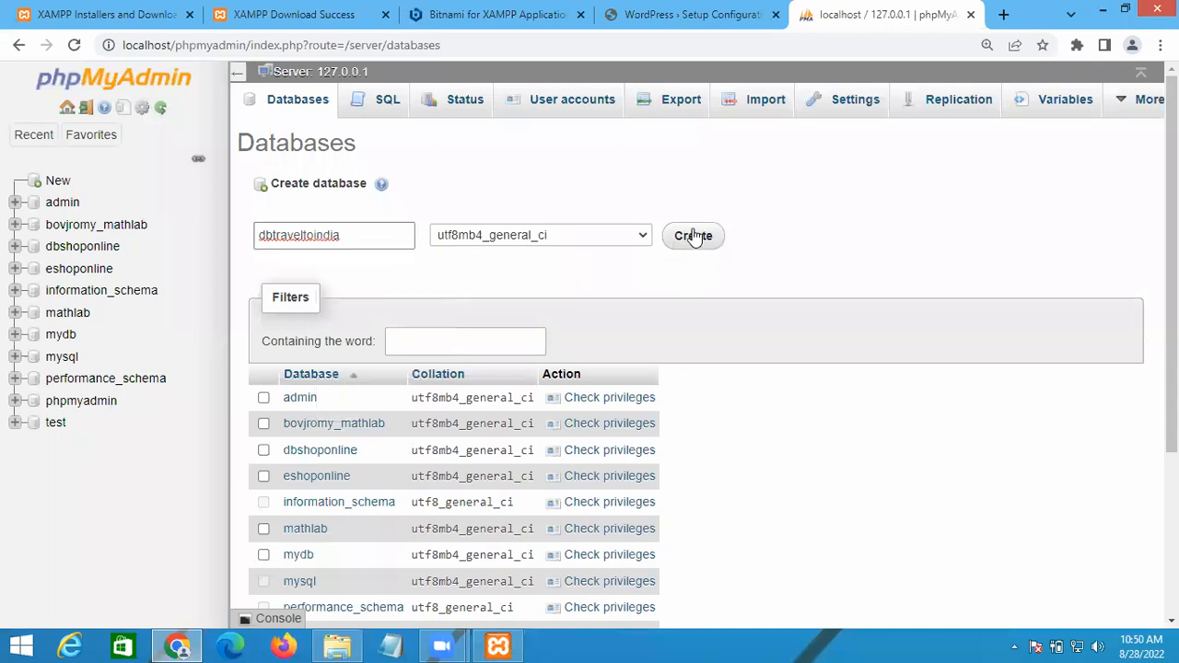
scroll(797, 387, down, 3)
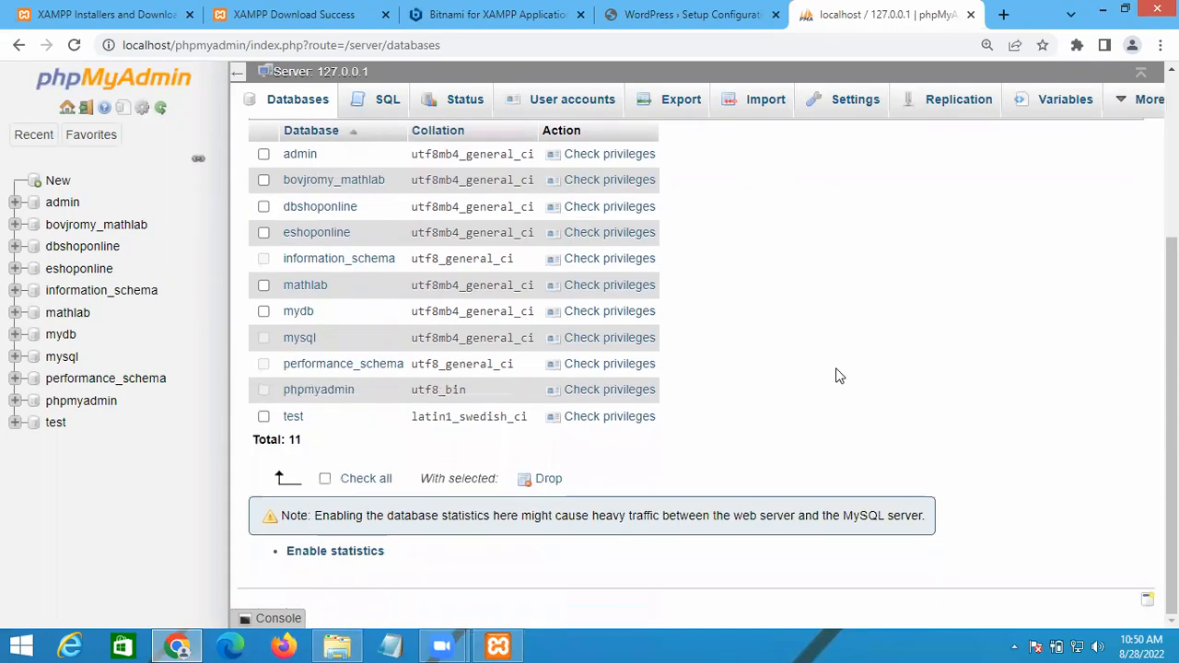
scroll(836, 376, up, 3)
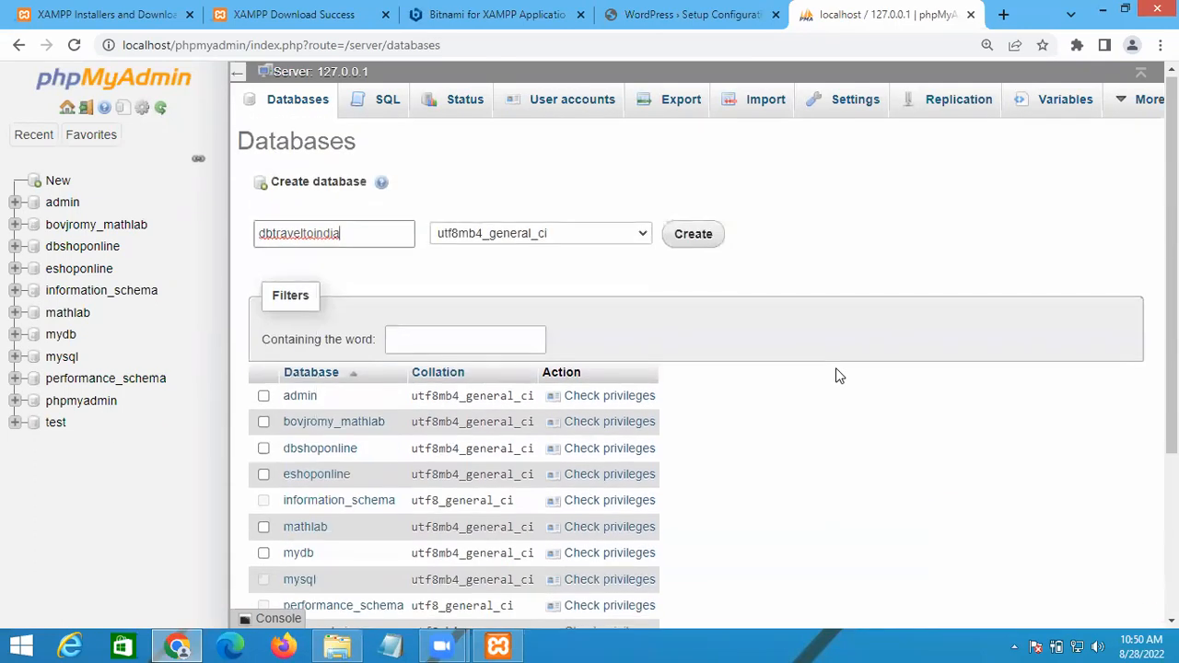
click(694, 238)
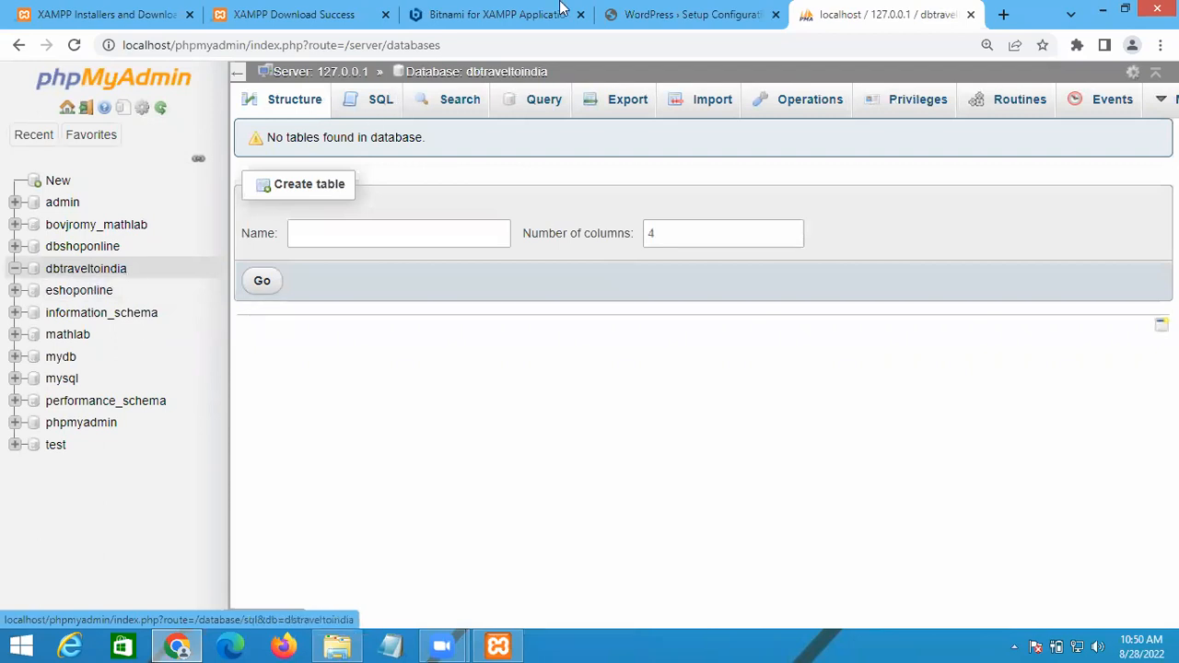
click(687, 14)
click(284, 548)
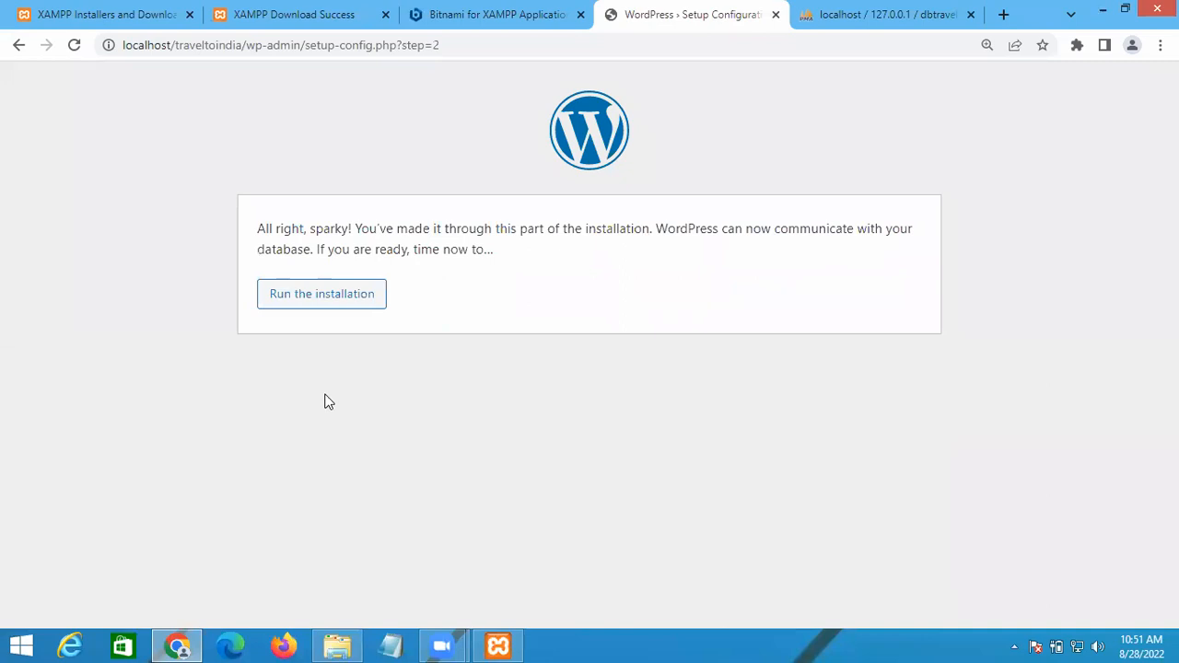
click(20, 45)
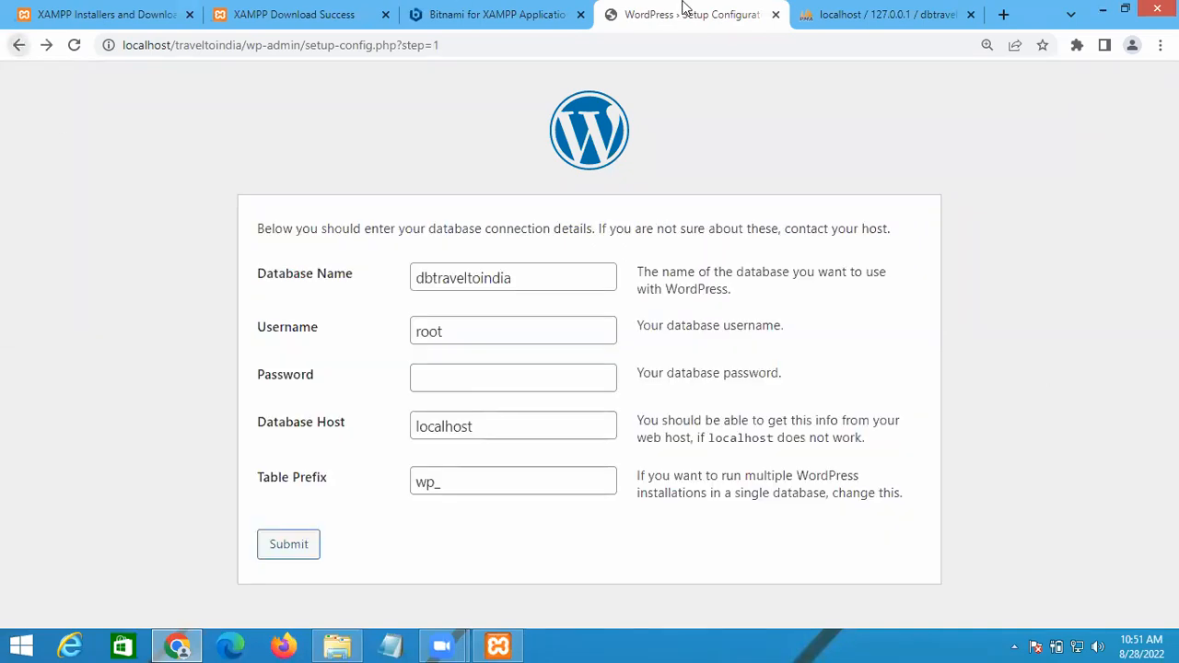
click(871, 11)
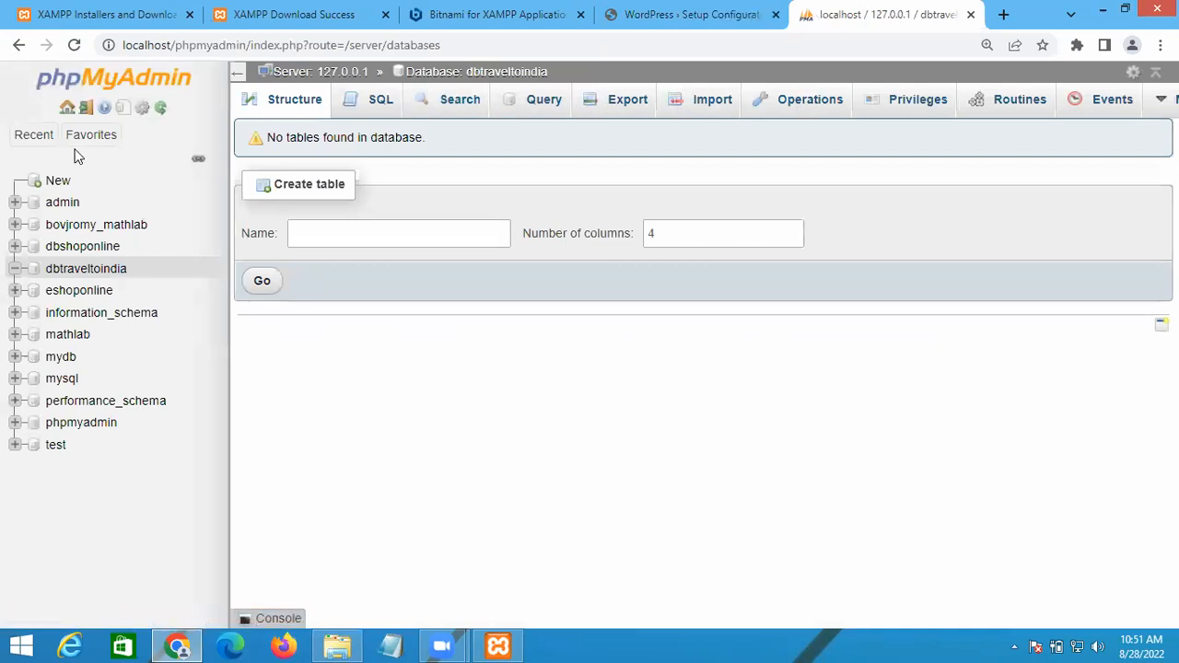
Step: From the server home, open User accounts and start adding a new user account
click(161, 109)
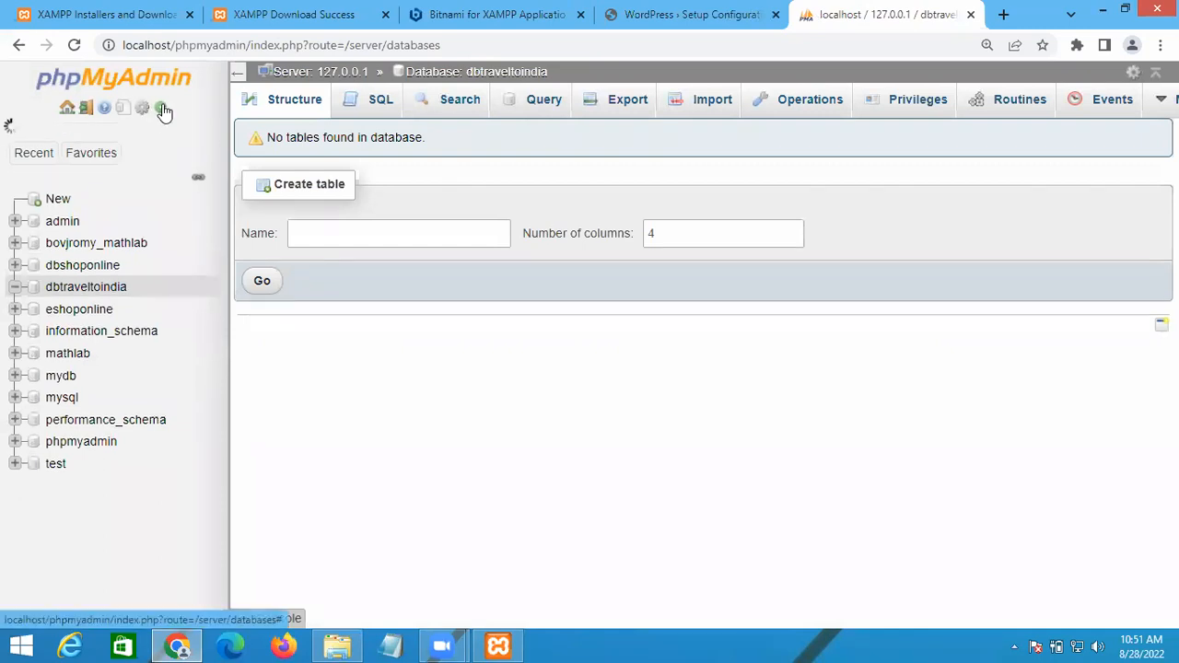
click(67, 109)
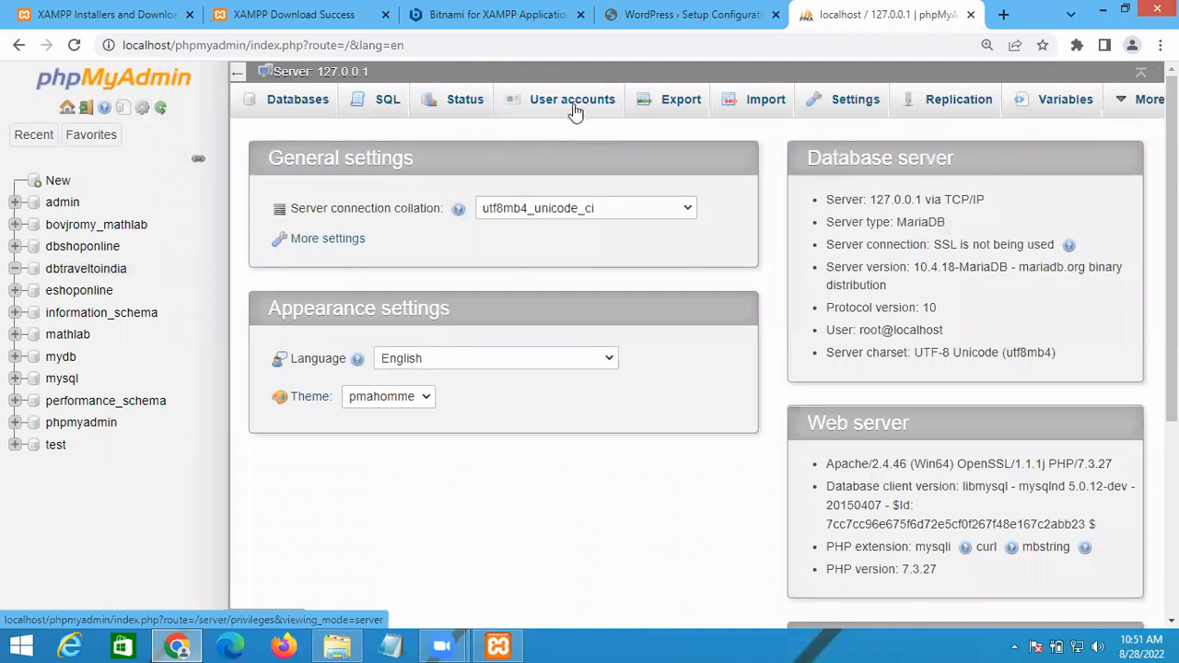
click(570, 107)
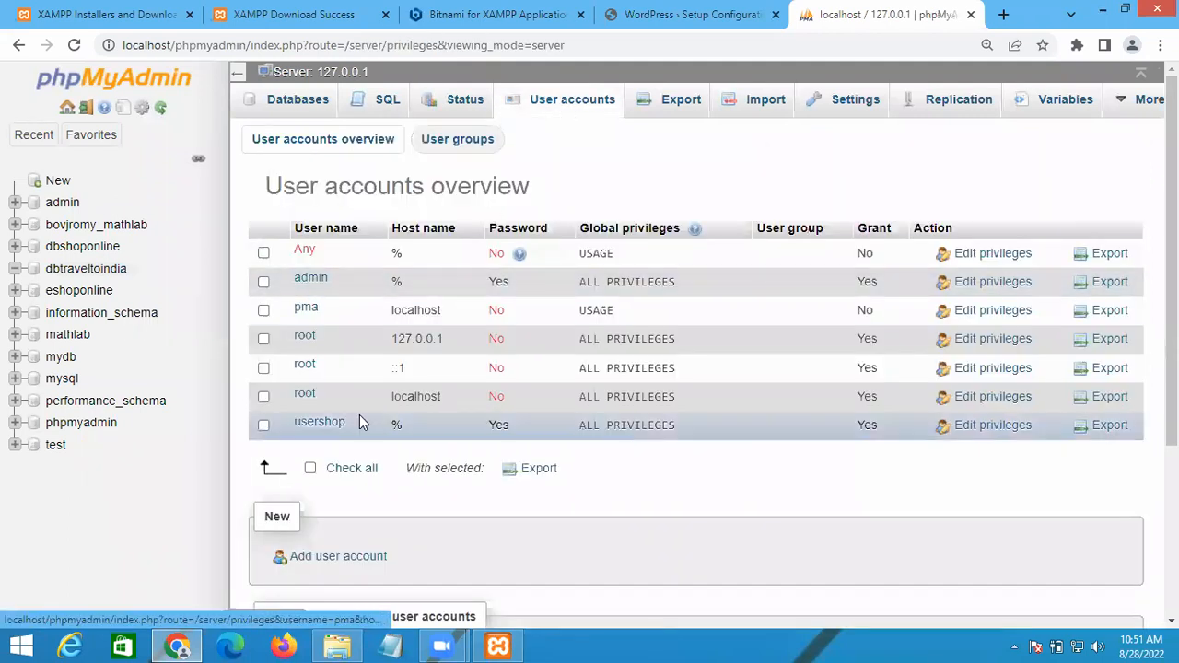
scroll(360, 415, down, 2)
scroll(362, 421, down, 1)
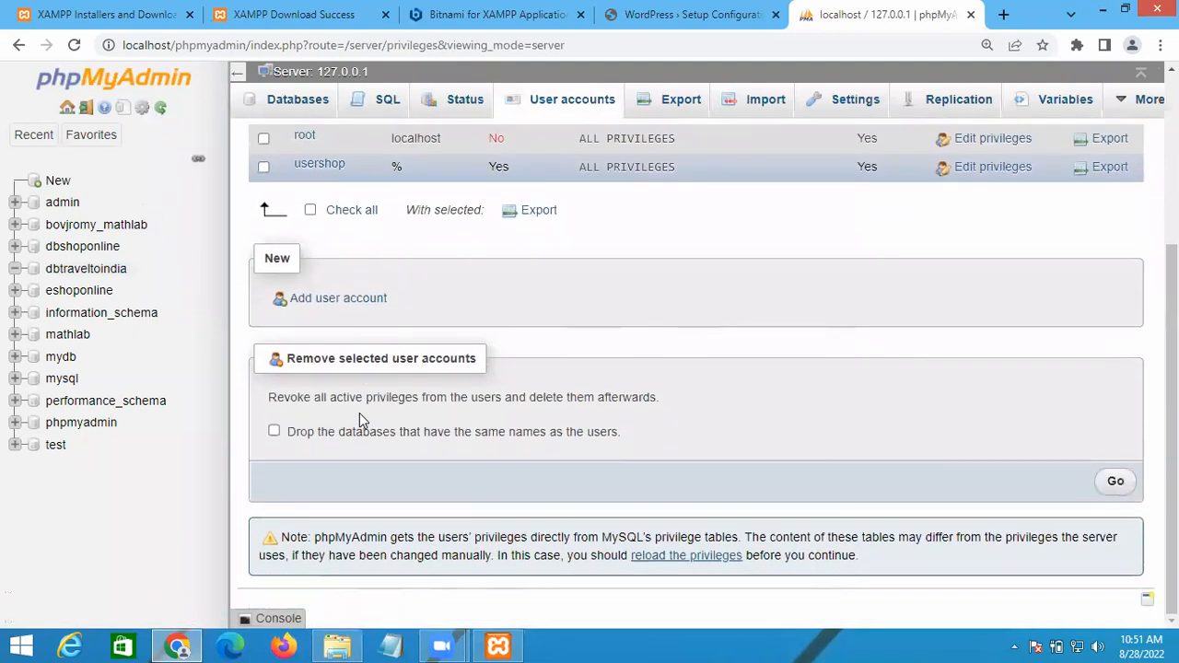
scroll(359, 419, up, 2)
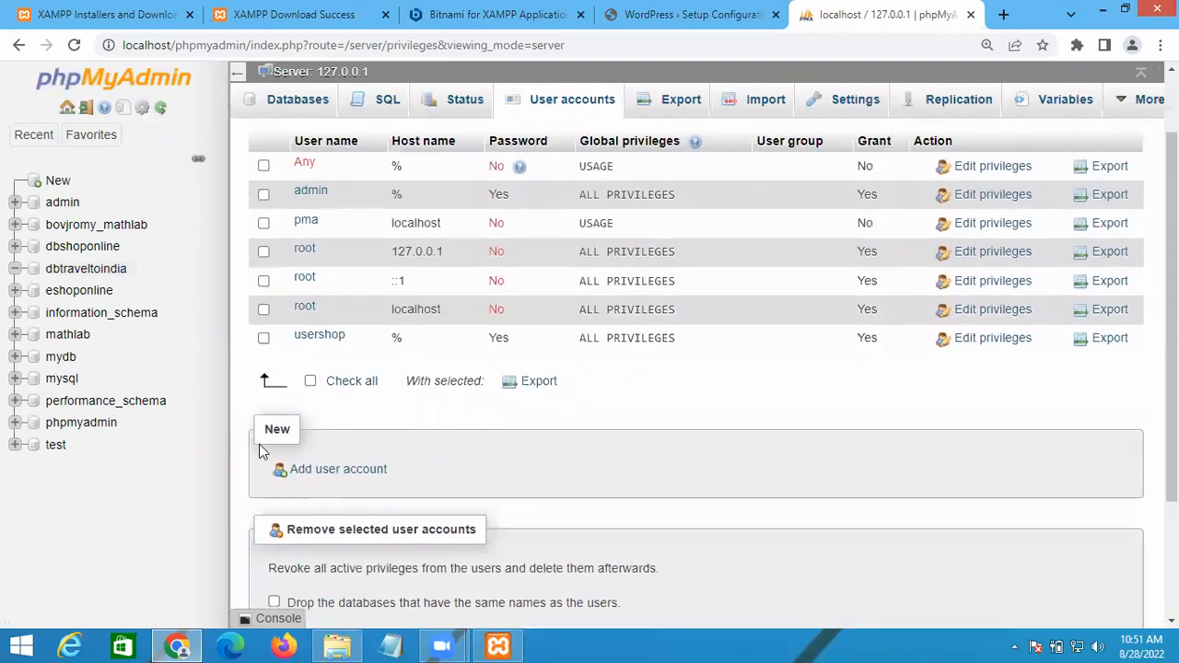
click(324, 475)
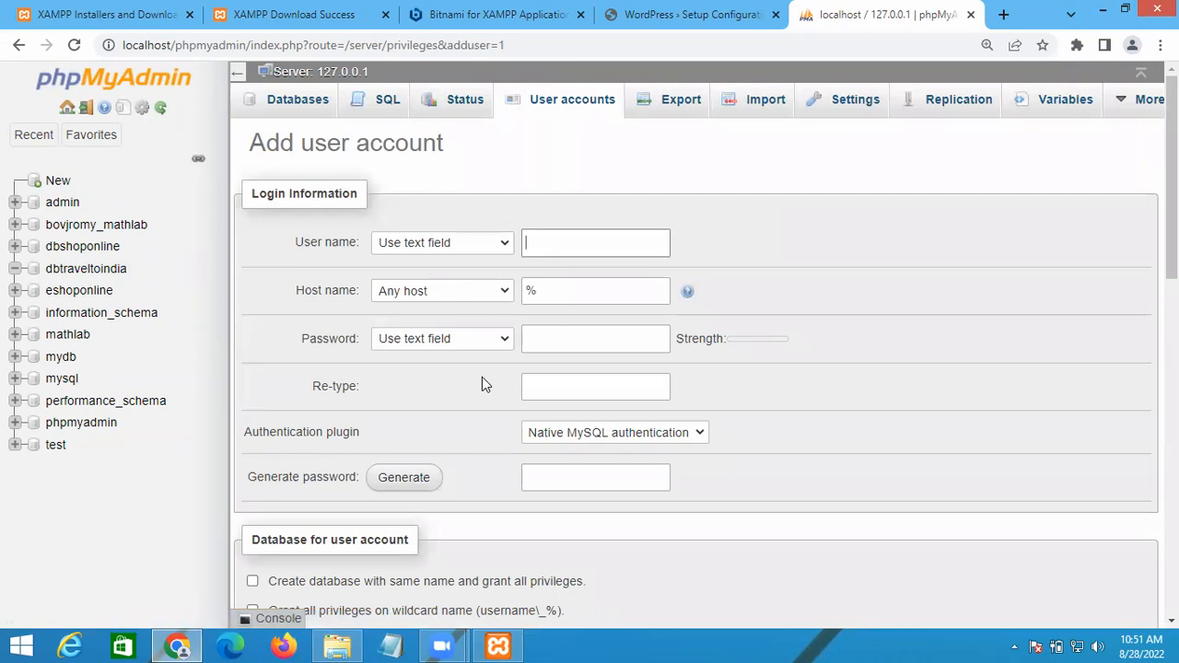
Step: Enter user name usertravel and fill both password fields with a generated strong password
scroll(488, 377, down, 1)
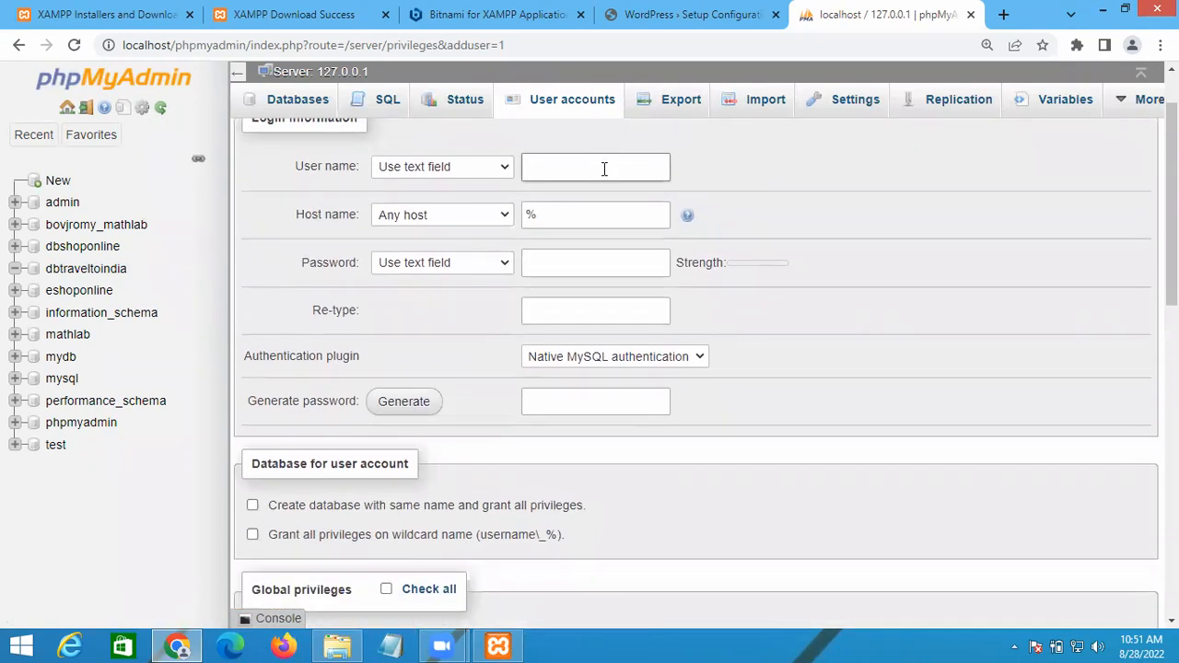
text(ra)
text(rave)
key(Tab)
key(Tab)
key(Tab)
key(Tab)
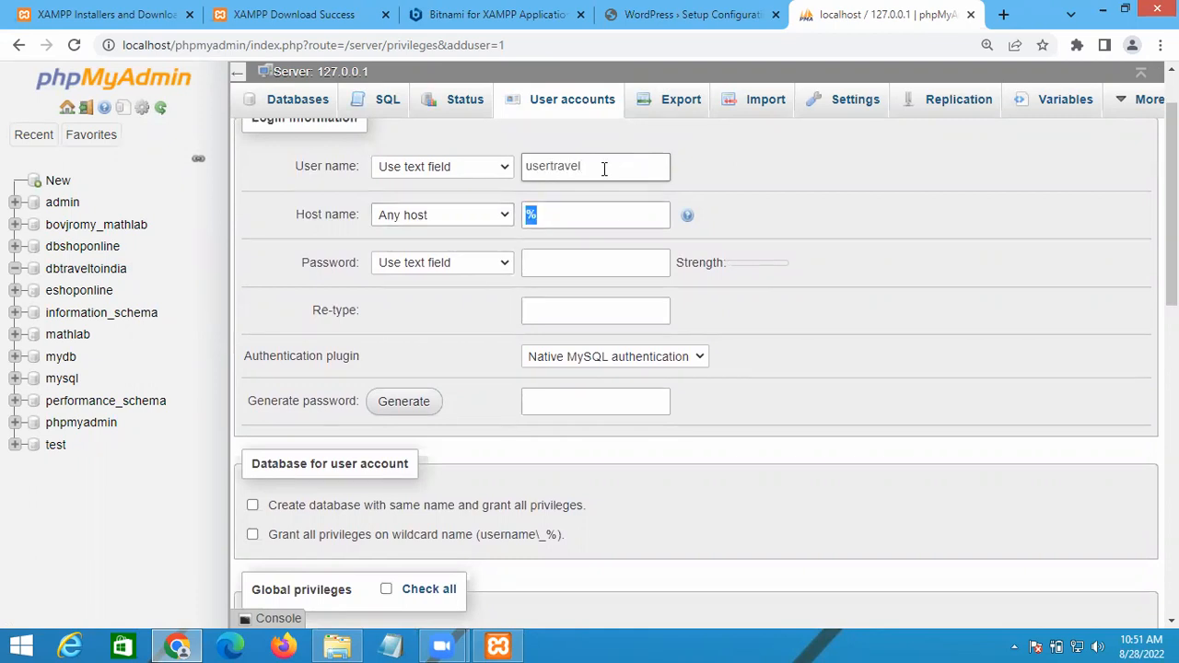
click(597, 270)
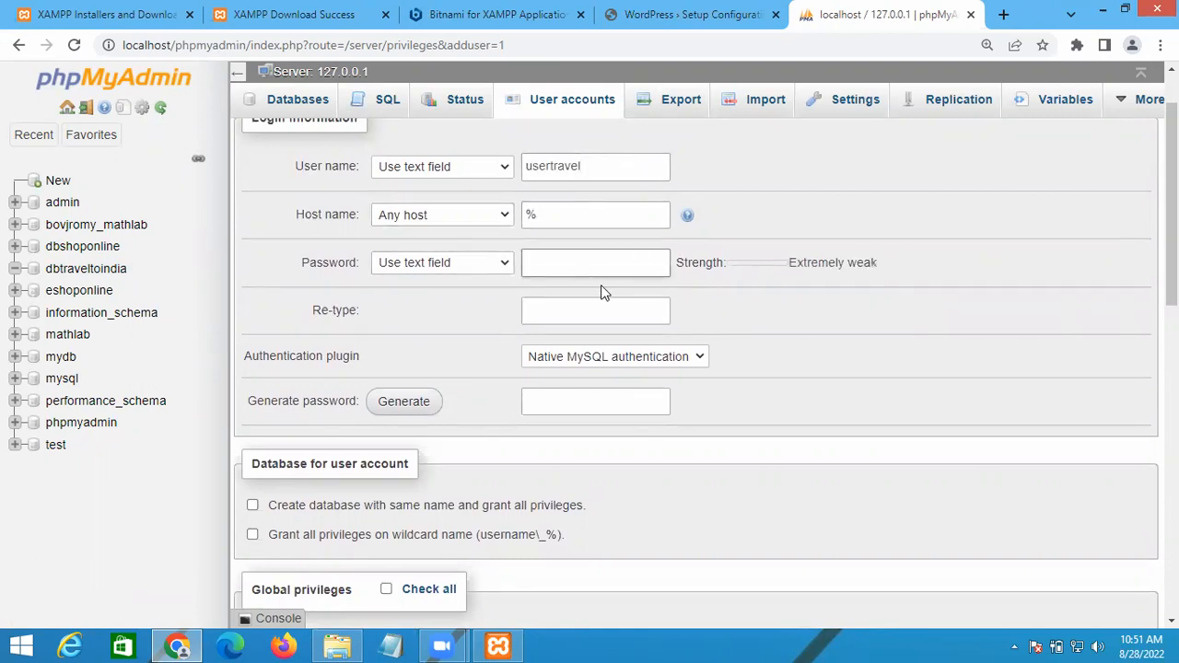
click(401, 412)
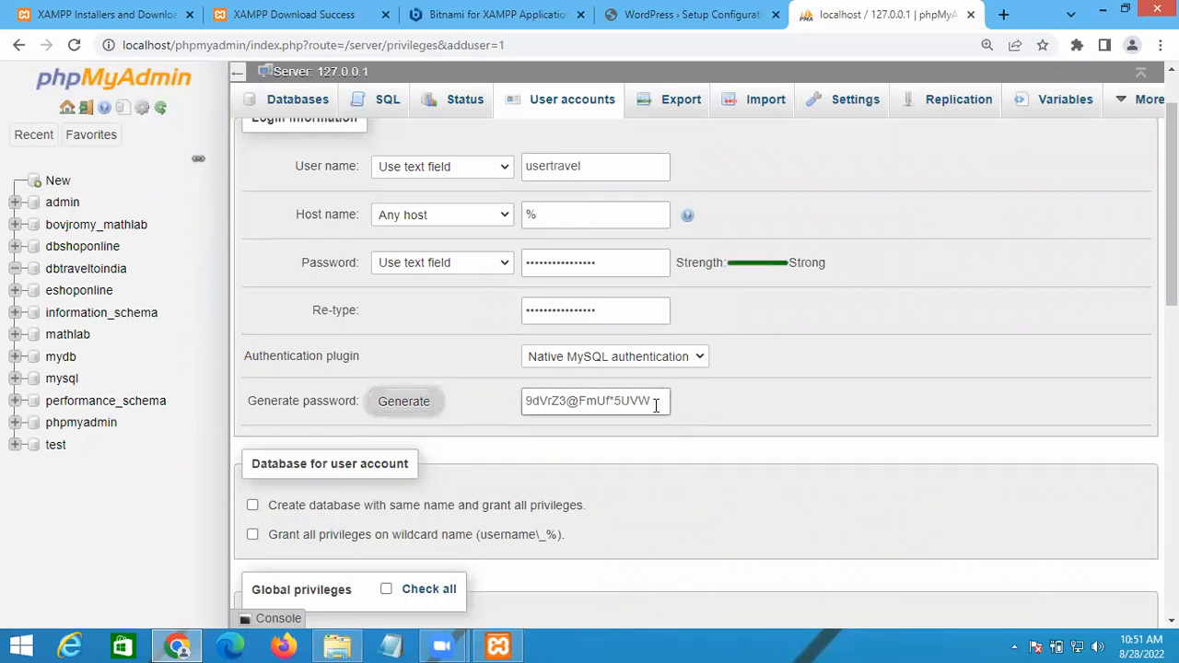
drag(656, 400, 509, 408)
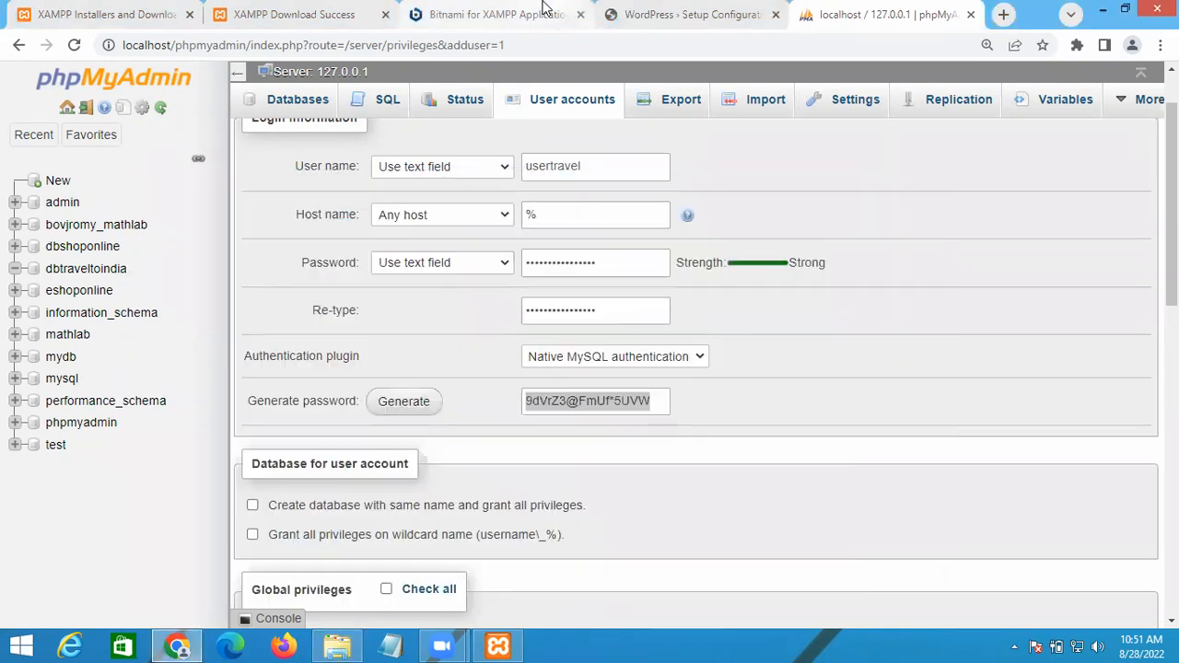
Step: Resubmit the WordPress database details and follow 'installing now' to the install.php language page
click(493, 14)
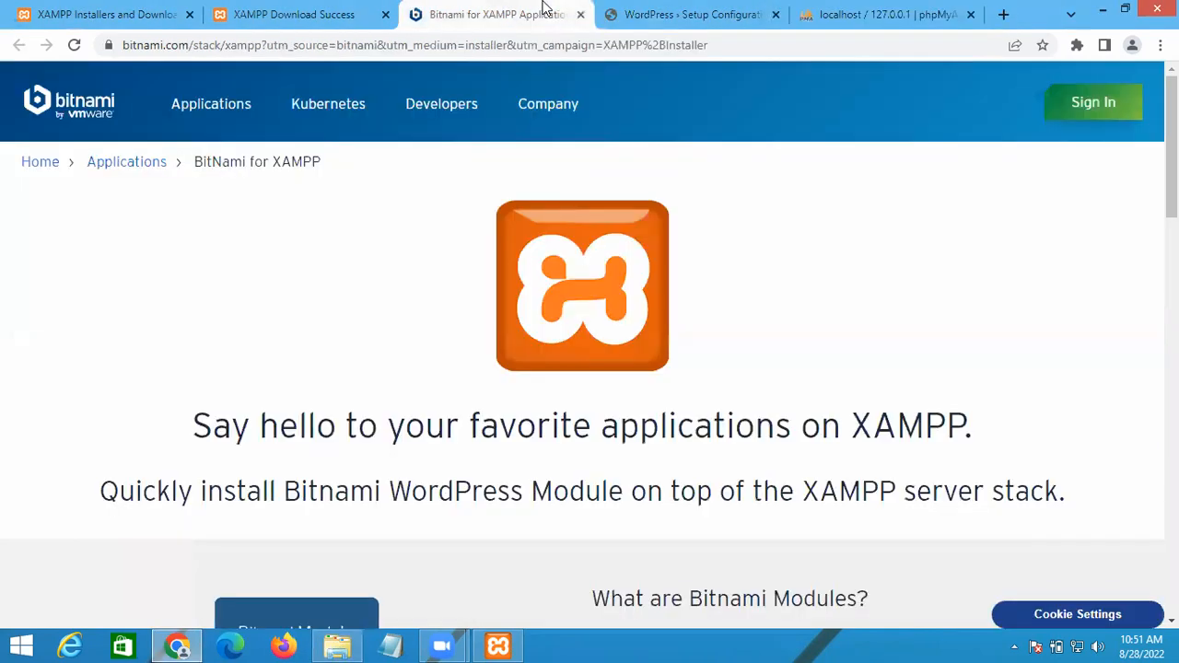
click(774, 10)
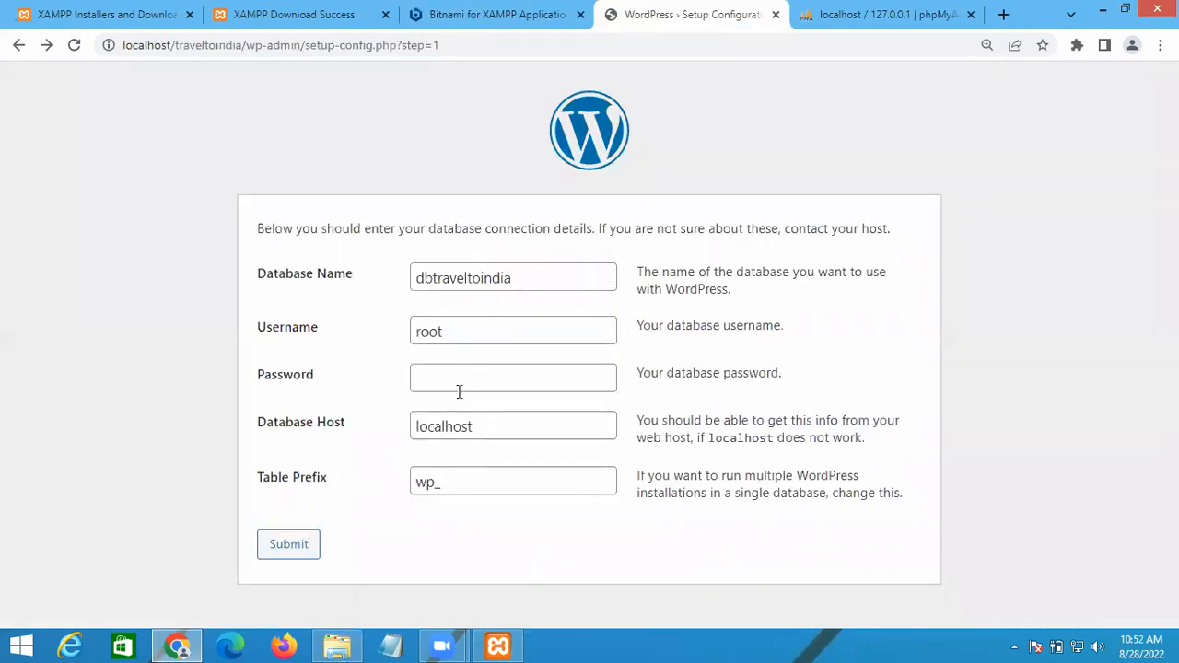
click(863, 9)
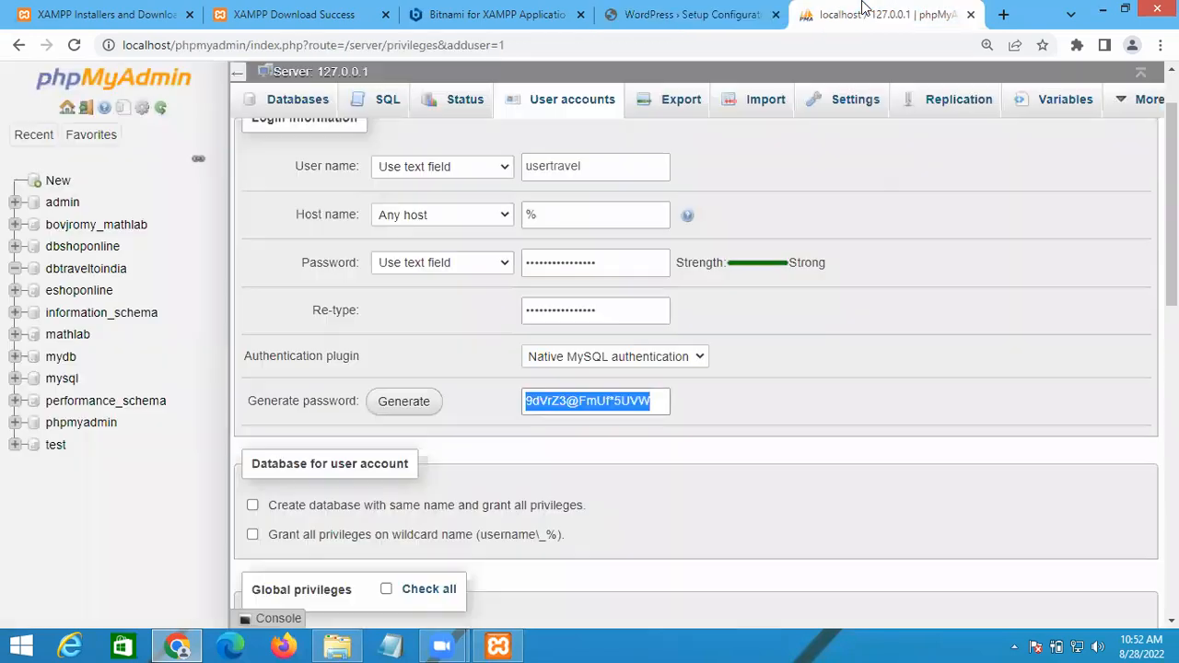
click(654, 11)
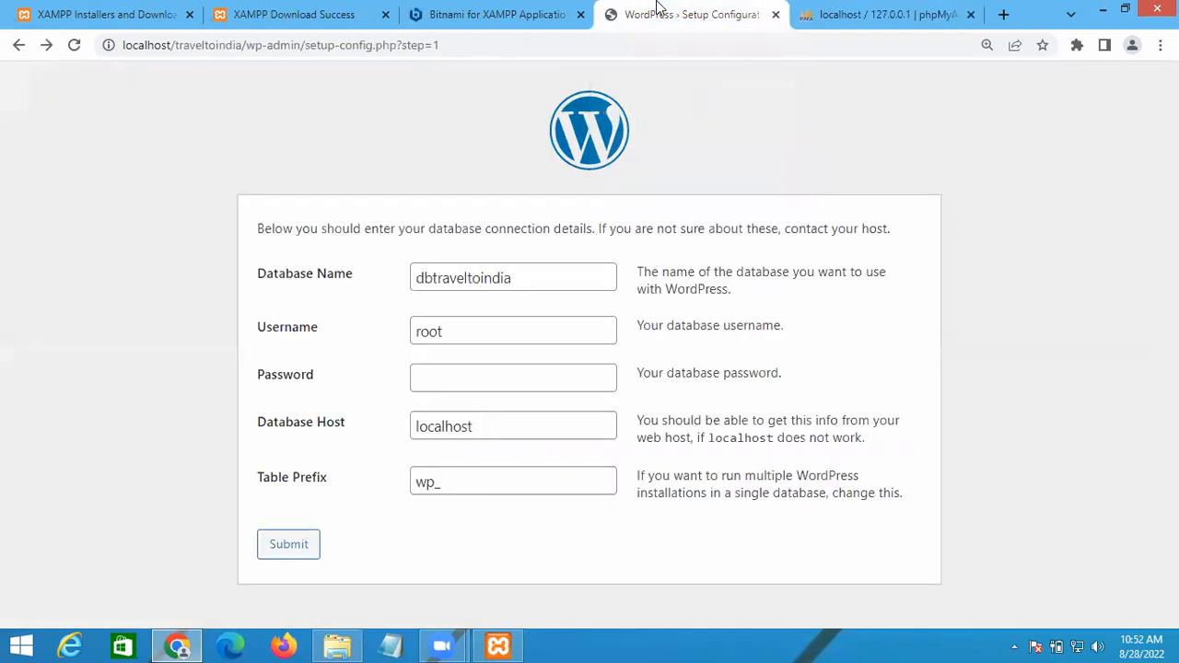
click(304, 544)
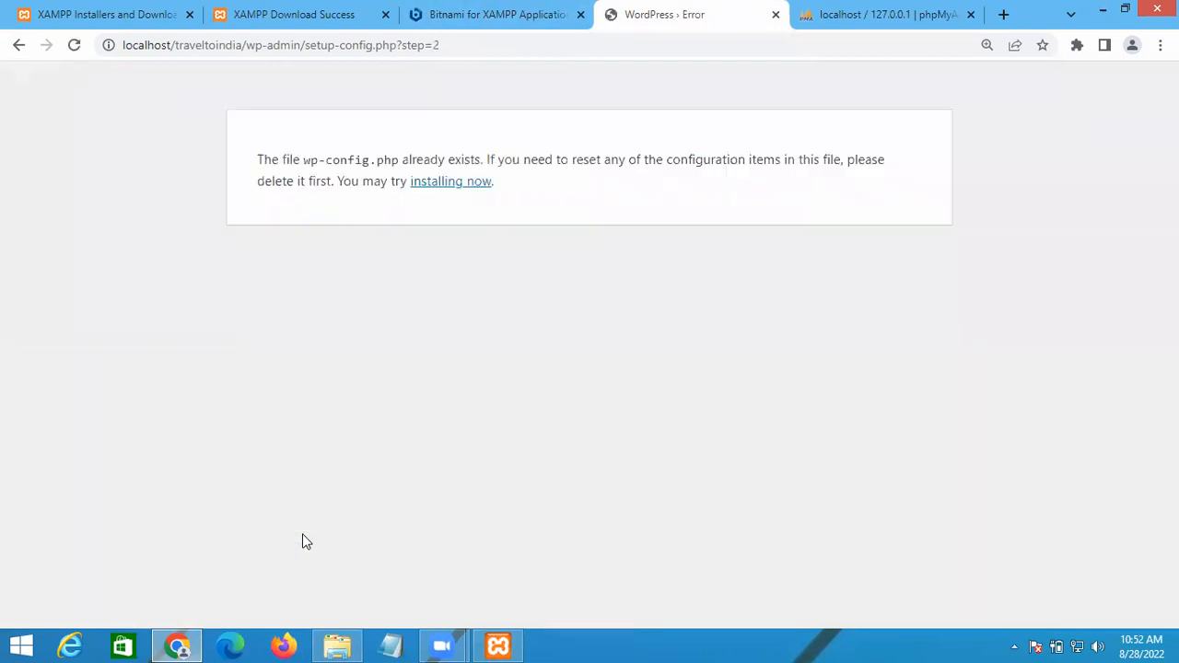
click(449, 182)
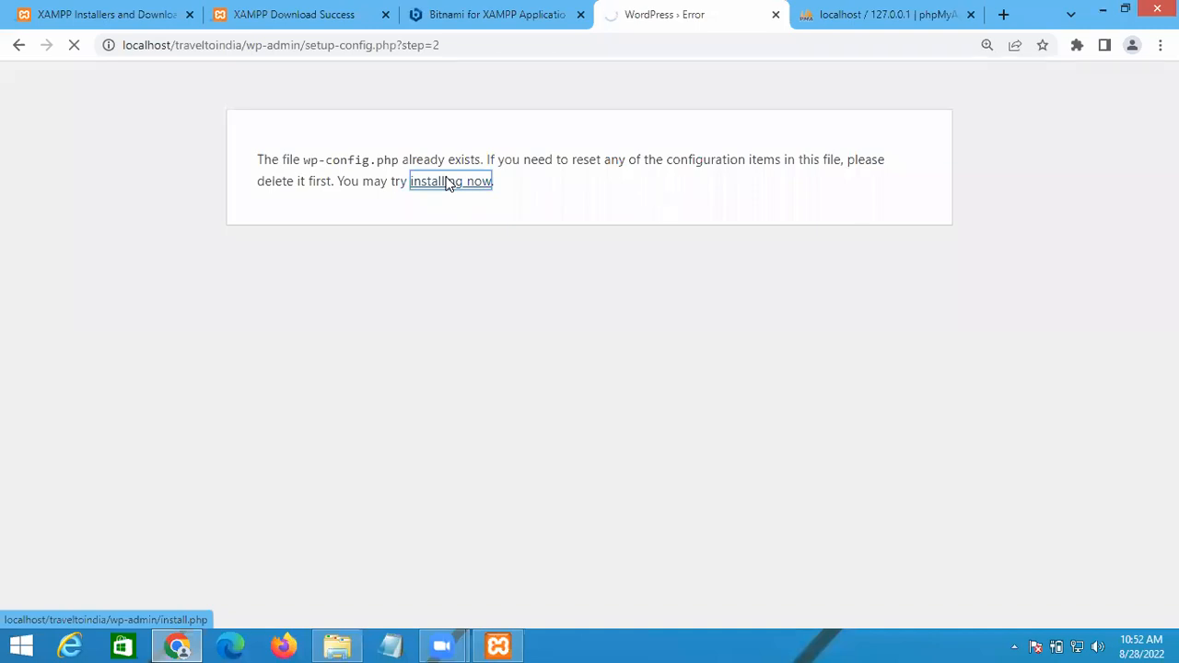
scroll(907, 267, down, 1)
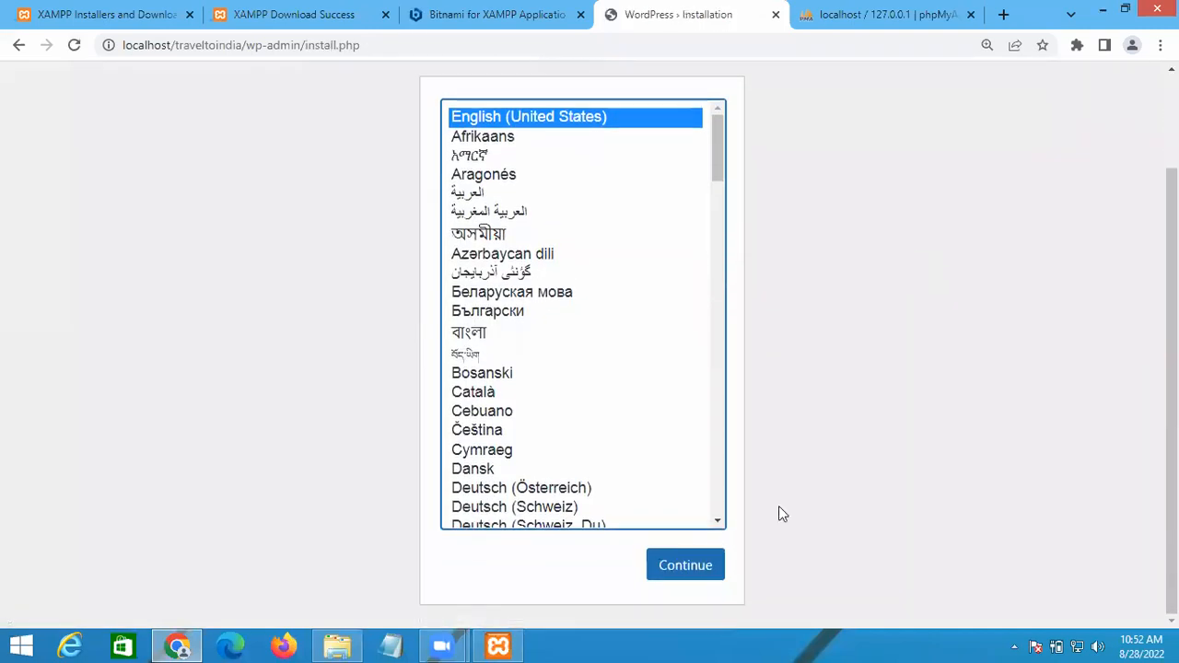
Step: Choose English (United States) and enter the site title 'Travel To India'
click(689, 576)
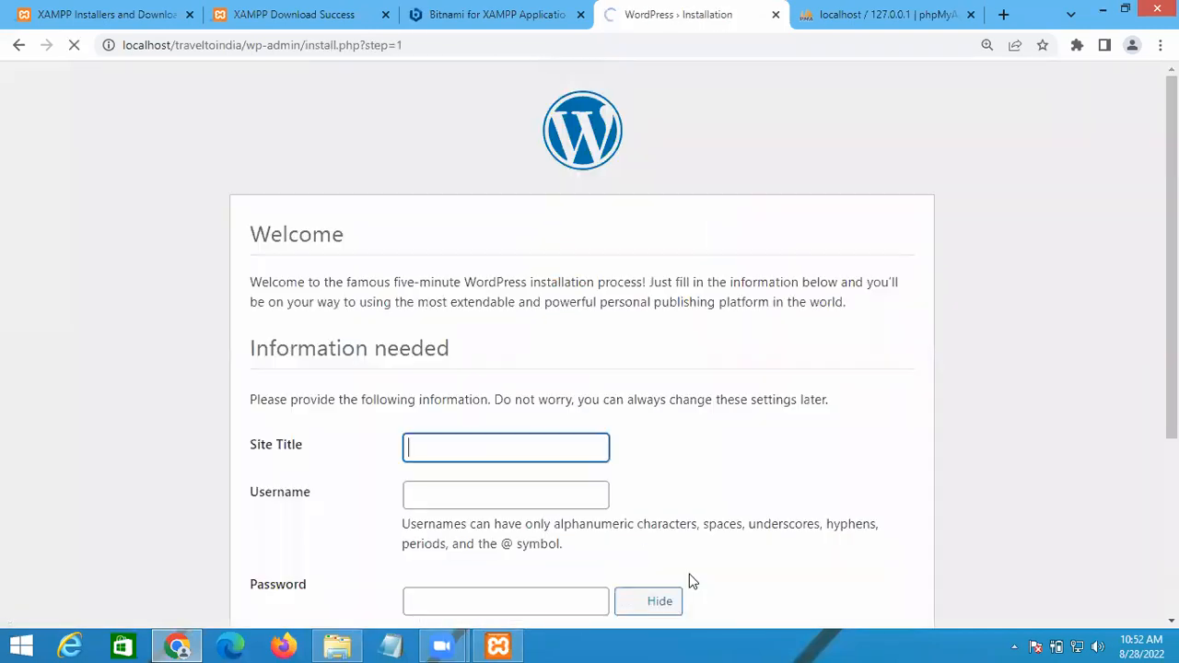
scroll(727, 521, down, 2)
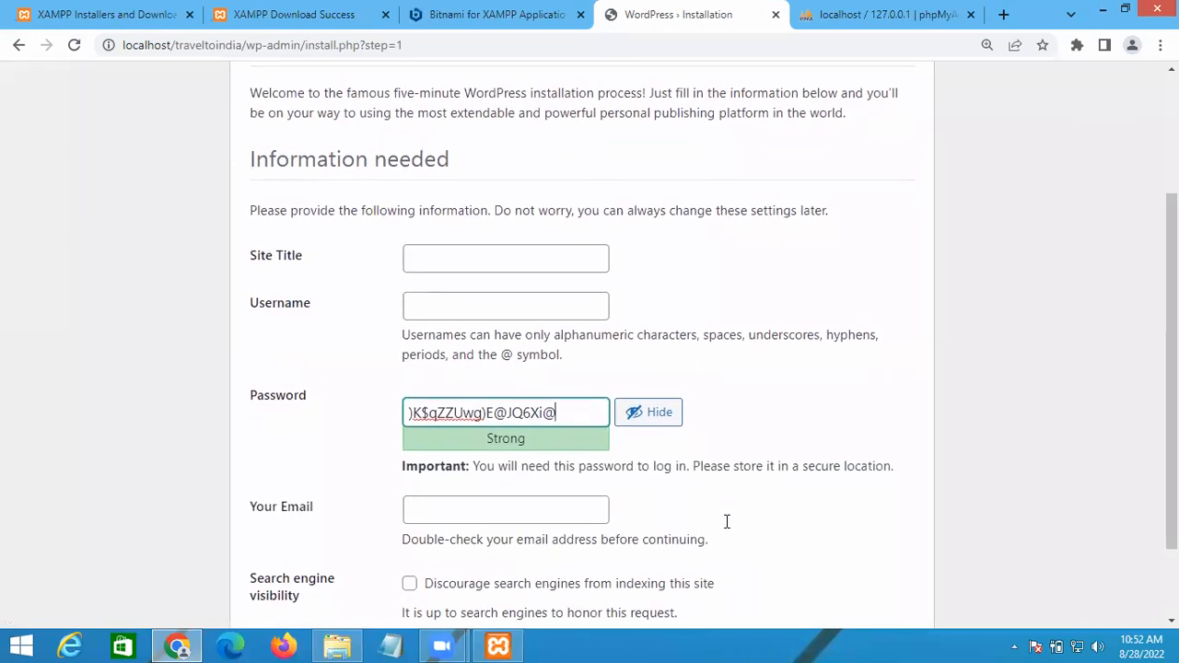
scroll(727, 521, up, 1)
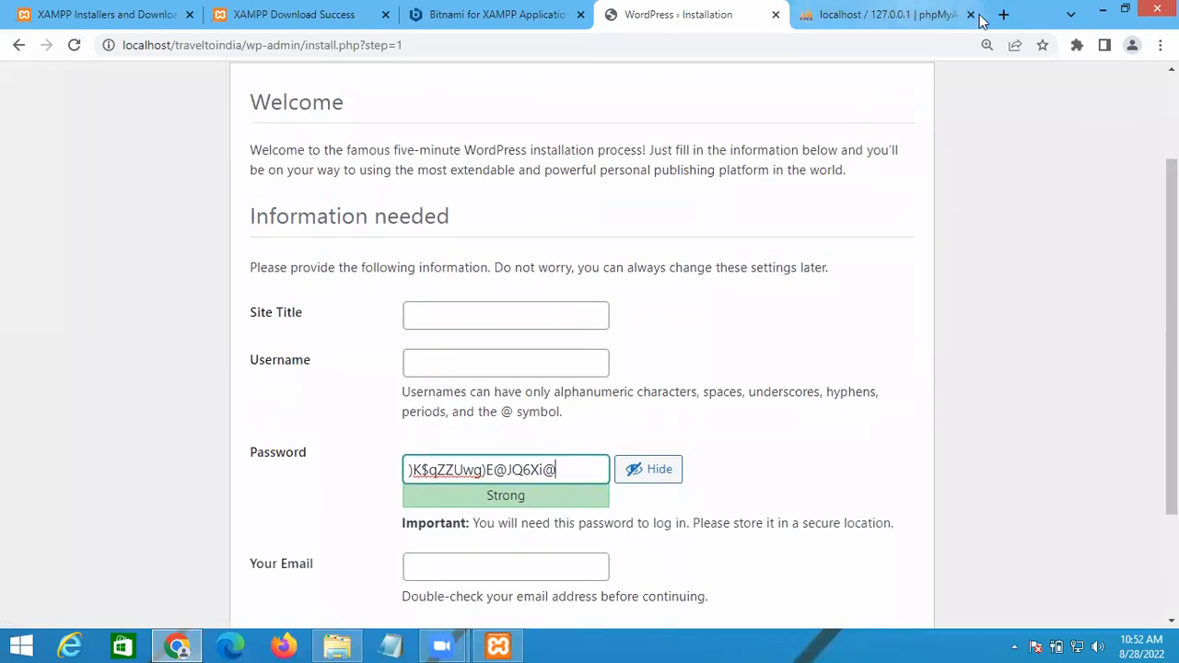
click(435, 321)
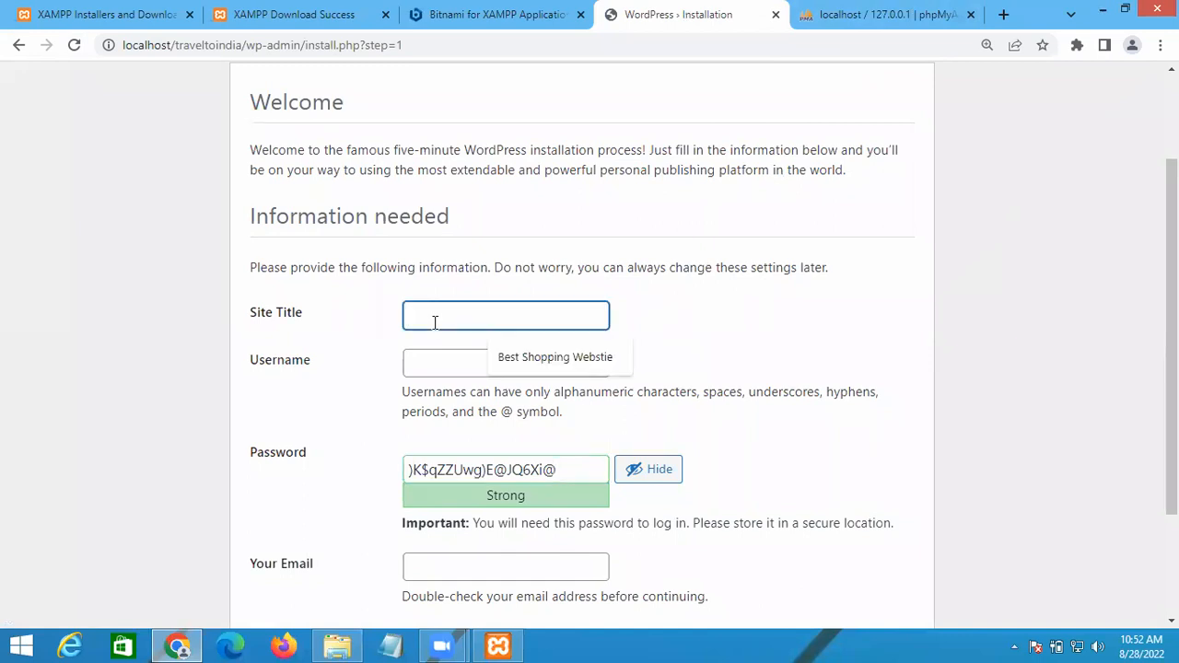
text(Trav)
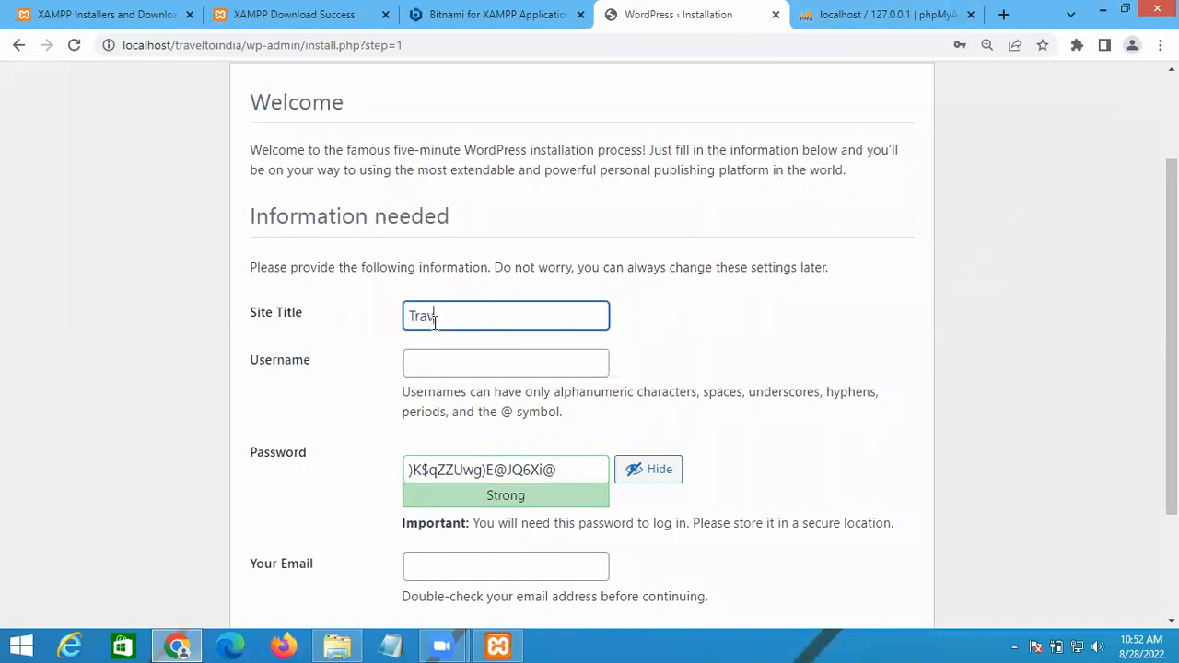
text(el To India)
Step: Enter the administrator username and a weak password, confirming use of the weak password
key(Tab)
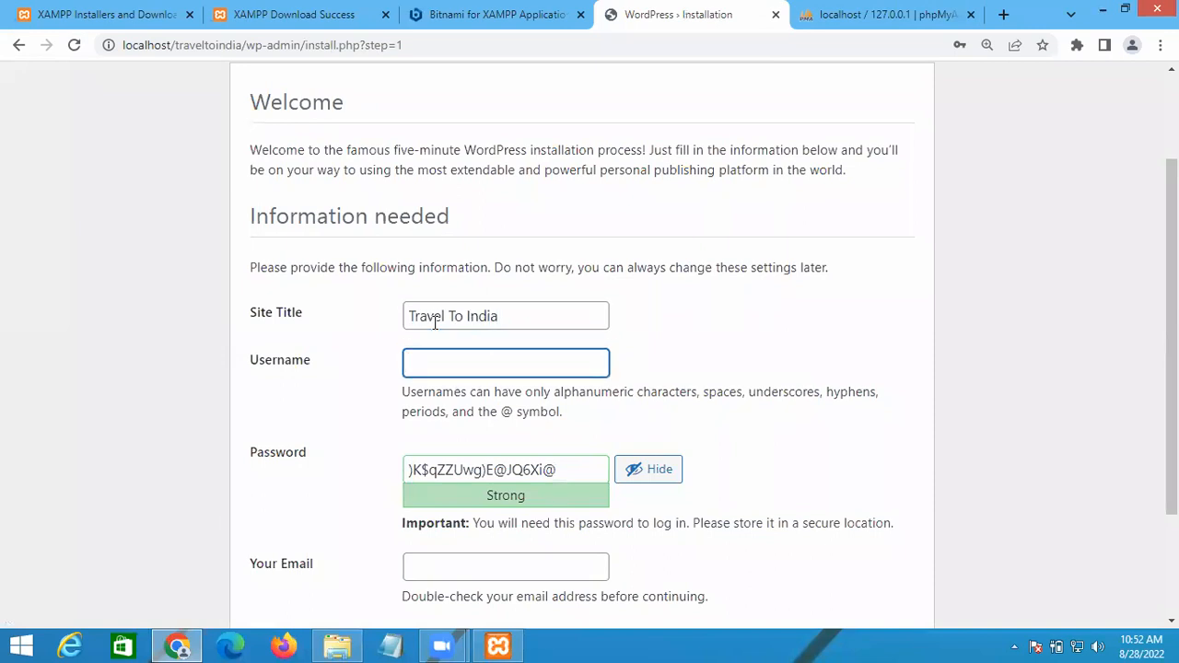
text(admin)
key(Tab)
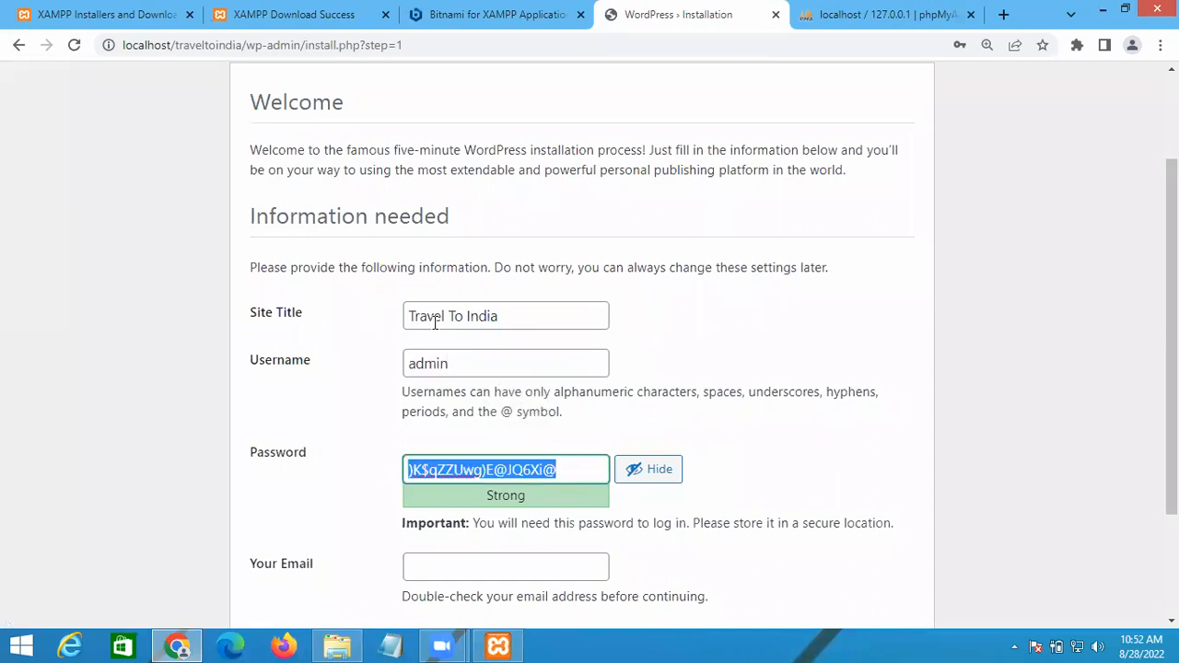
text(admin)
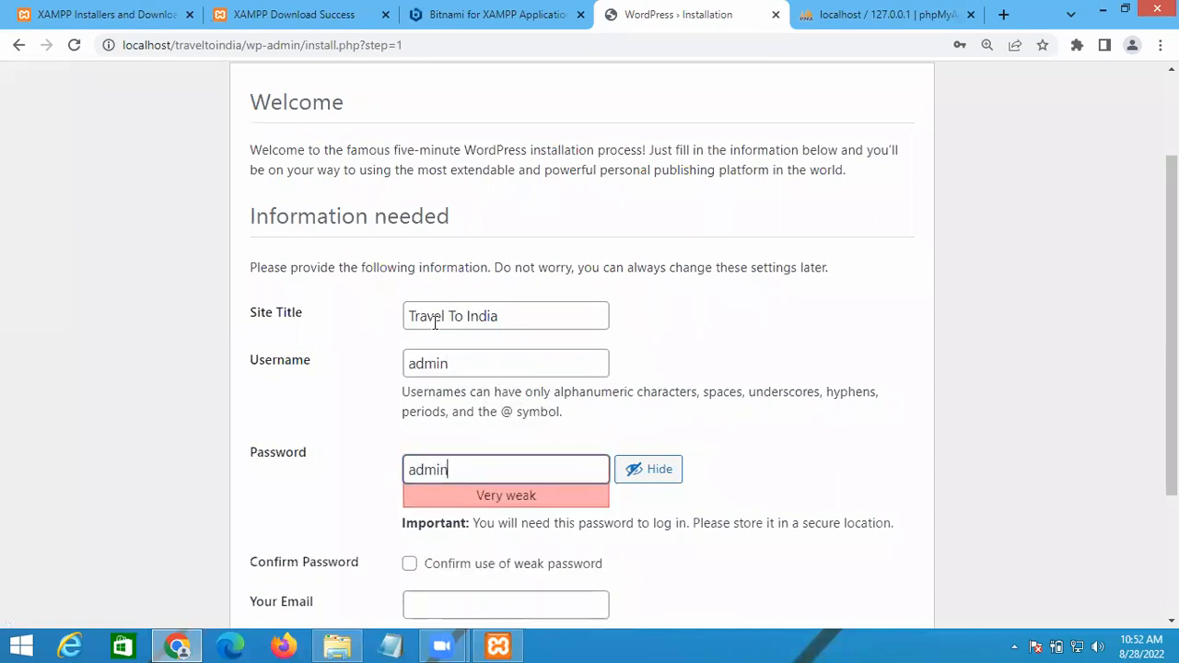
scroll(838, 433, down, 2)
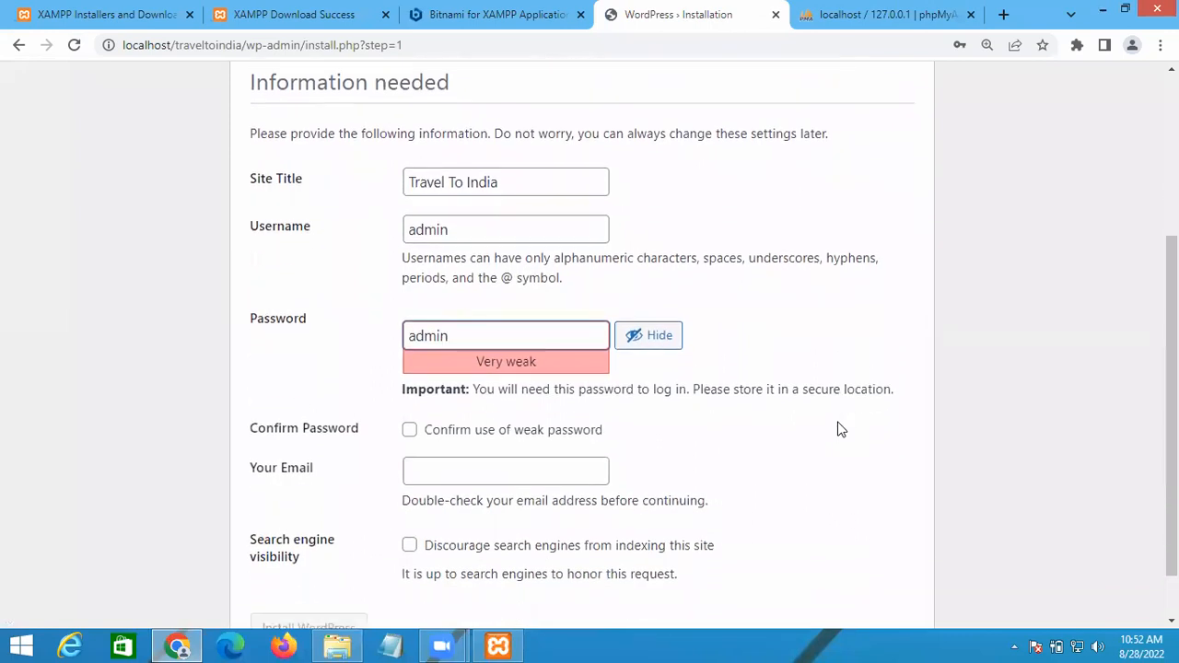
click(409, 431)
scroll(752, 516, down, 1)
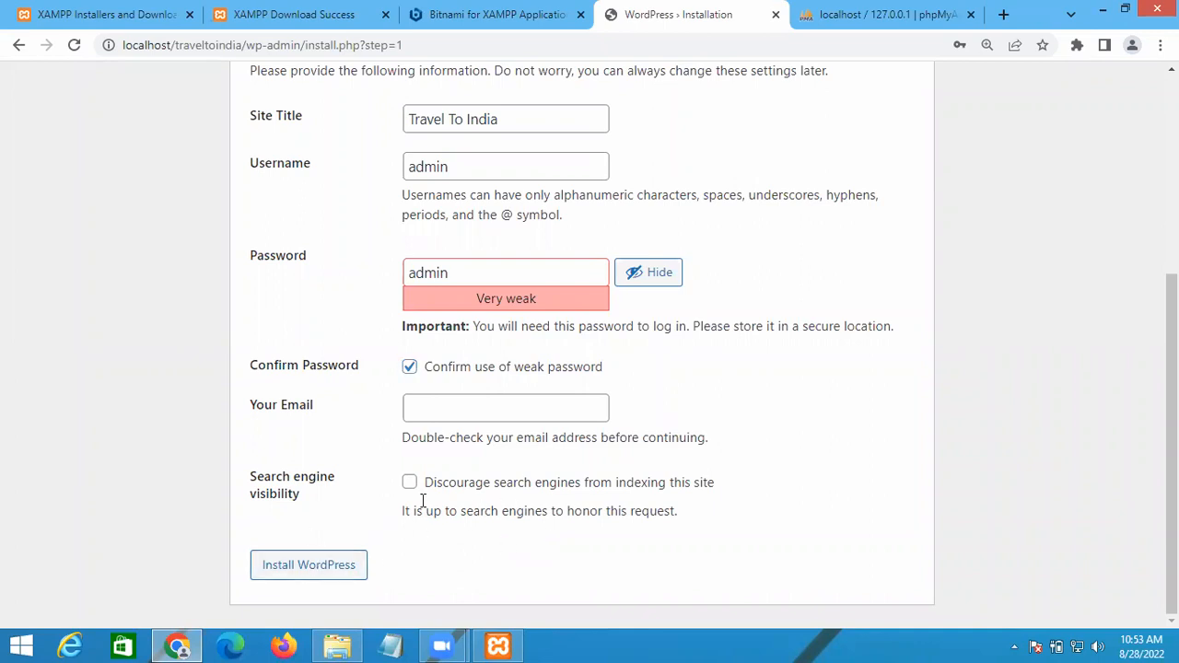
Step: After submitting, fill the email field by editing a saved address to the traveltoindia domain
click(309, 565)
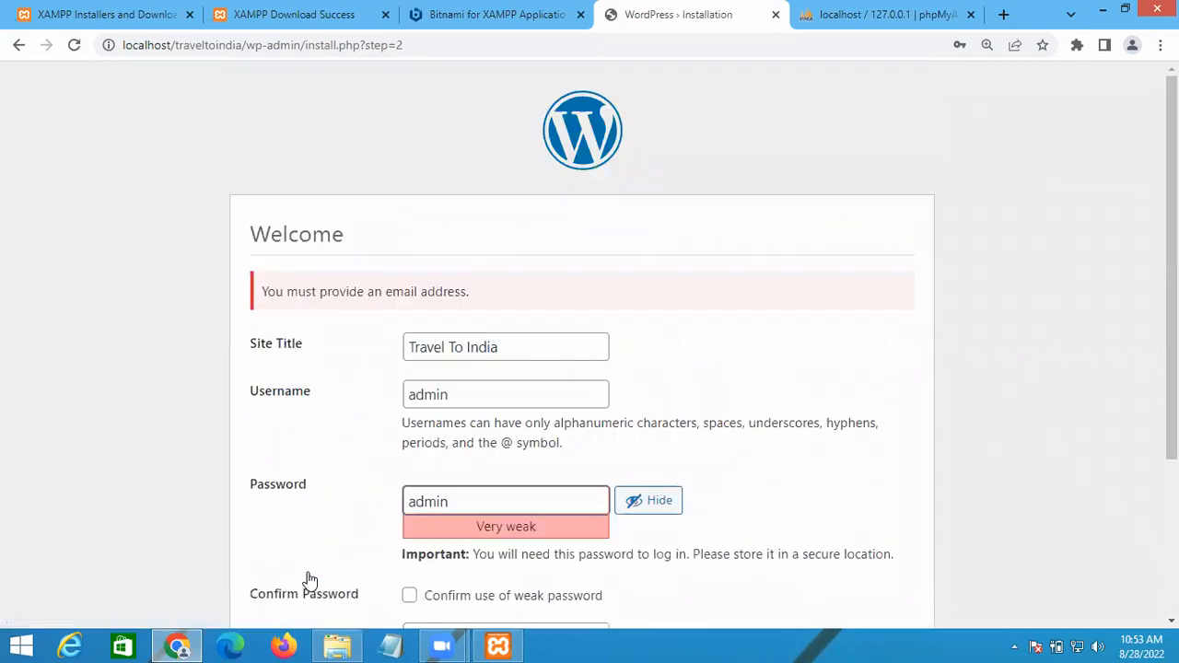
scroll(310, 581, down, 1)
scroll(346, 553, down, 1)
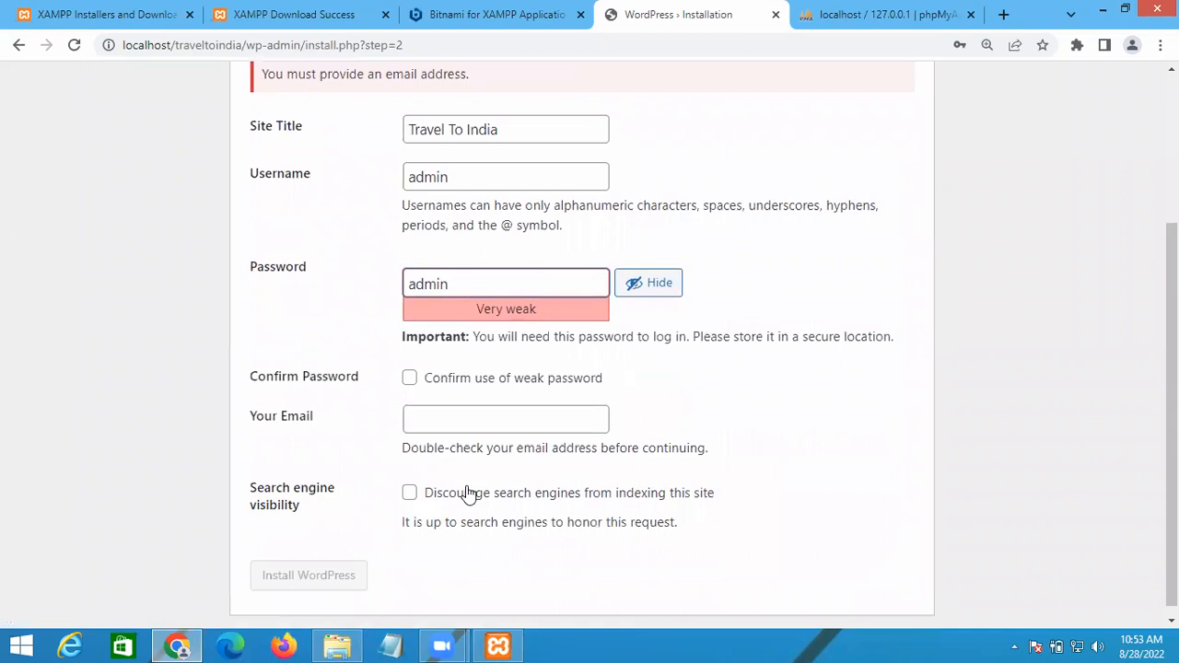
click(444, 420)
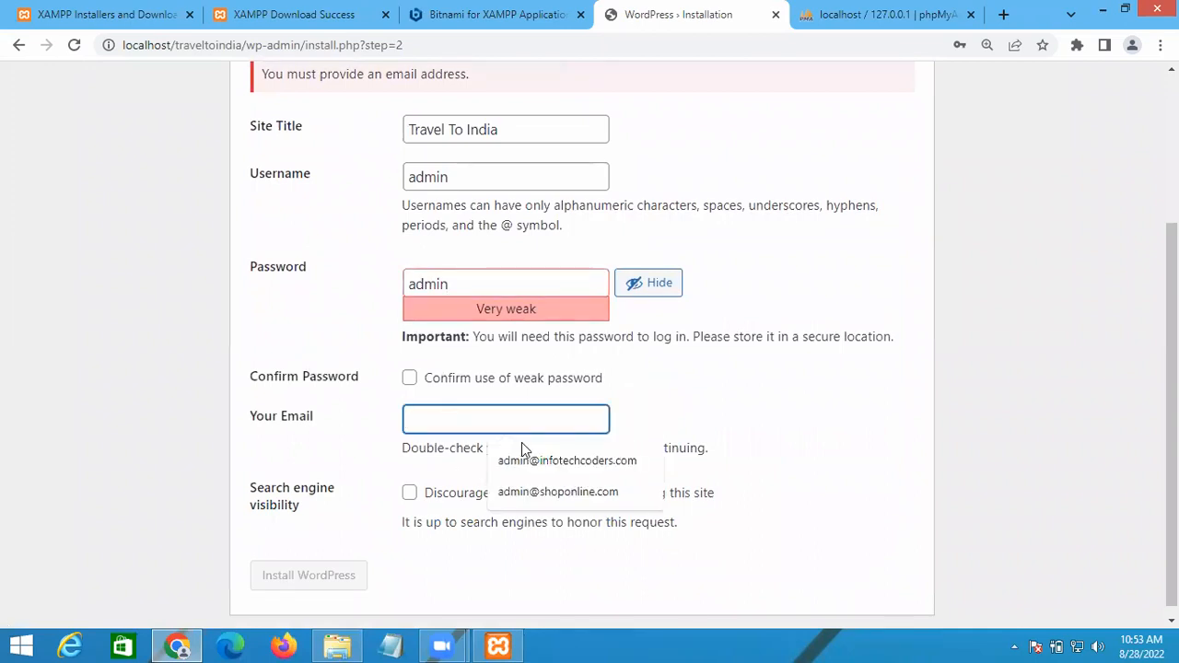
click(505, 496)
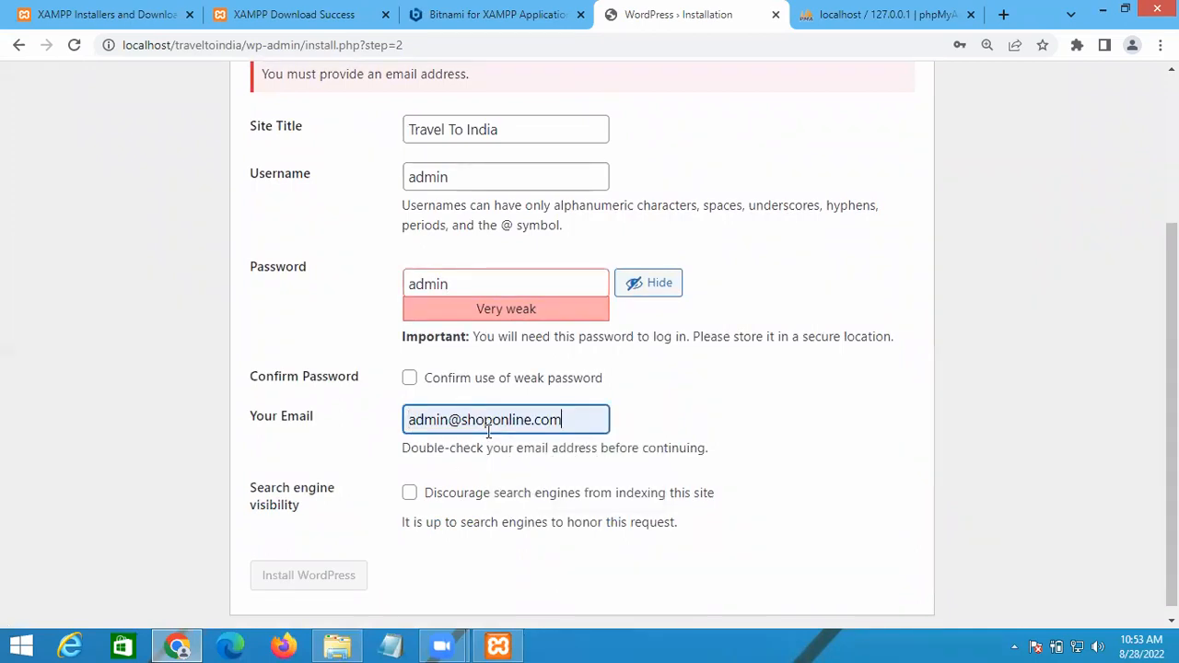
double_click(490, 422)
key(BackSpace)
text(traveltoindia)
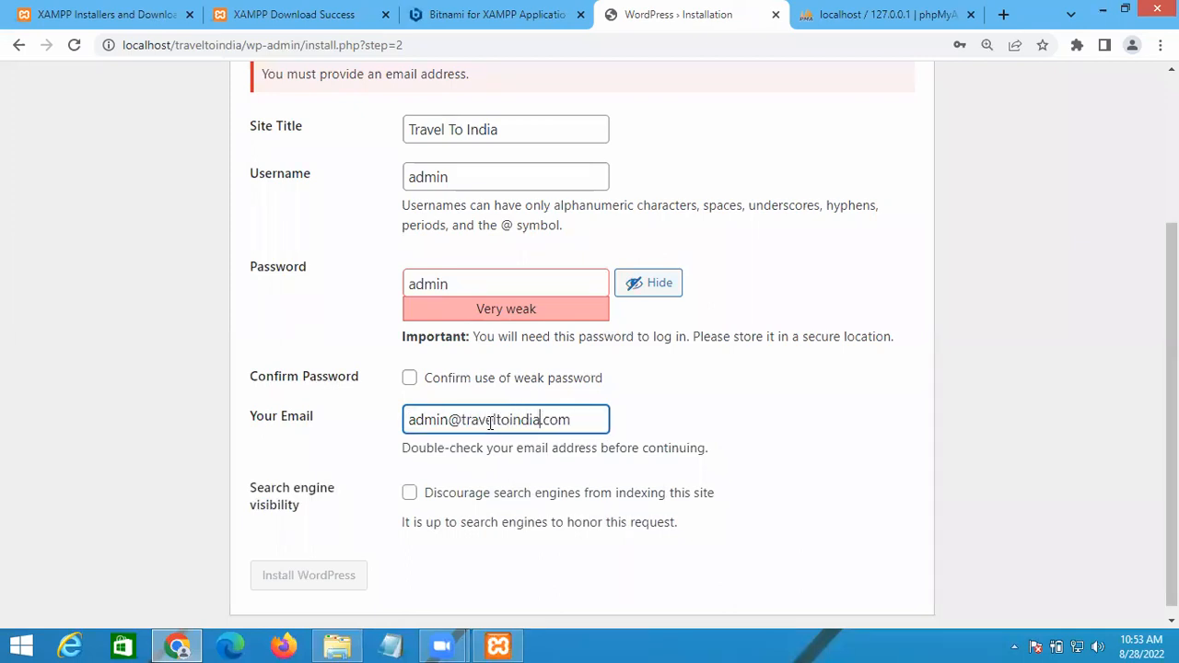
click(901, 381)
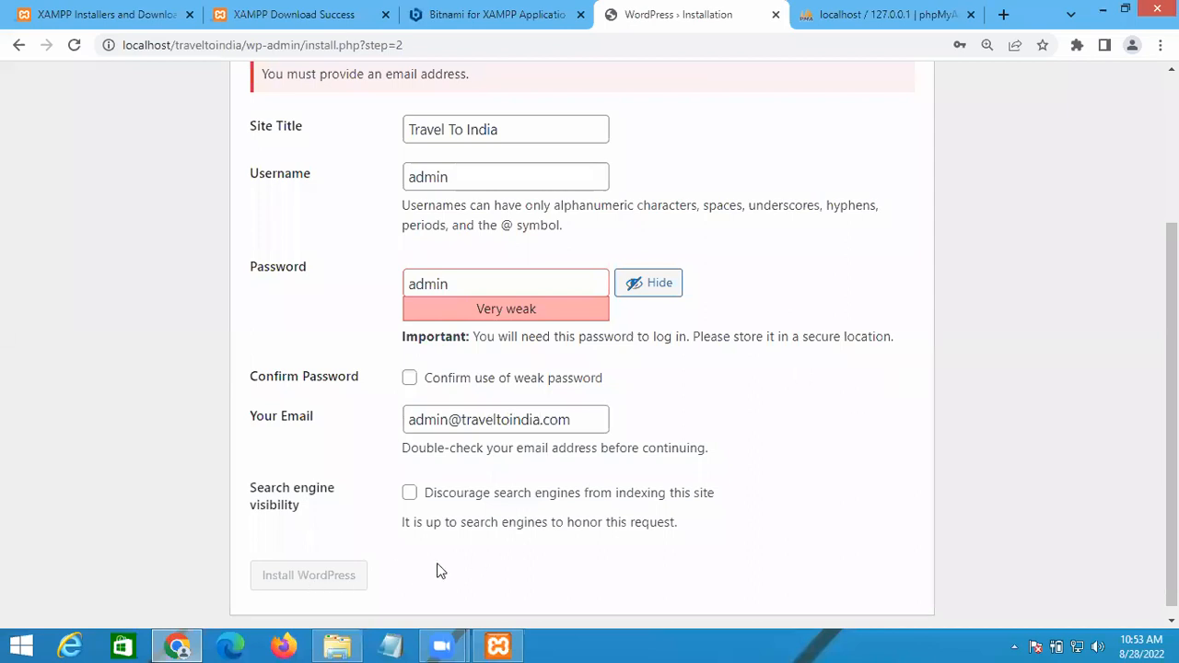
scroll(463, 580, up, 3)
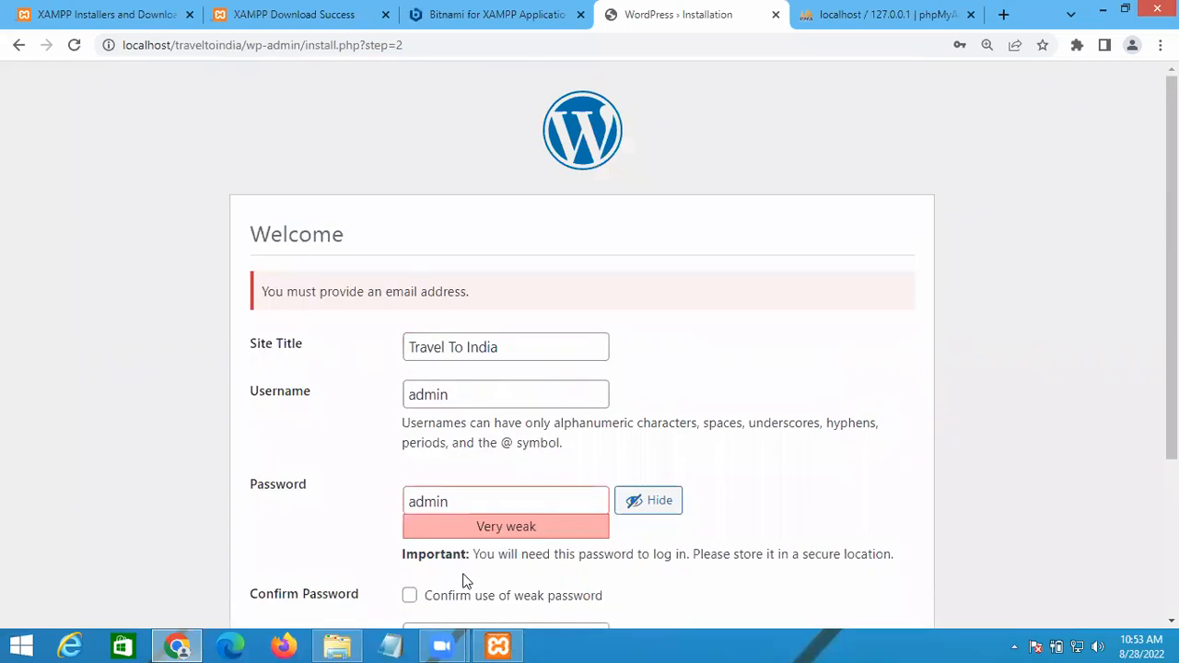
scroll(369, 439, down, 3)
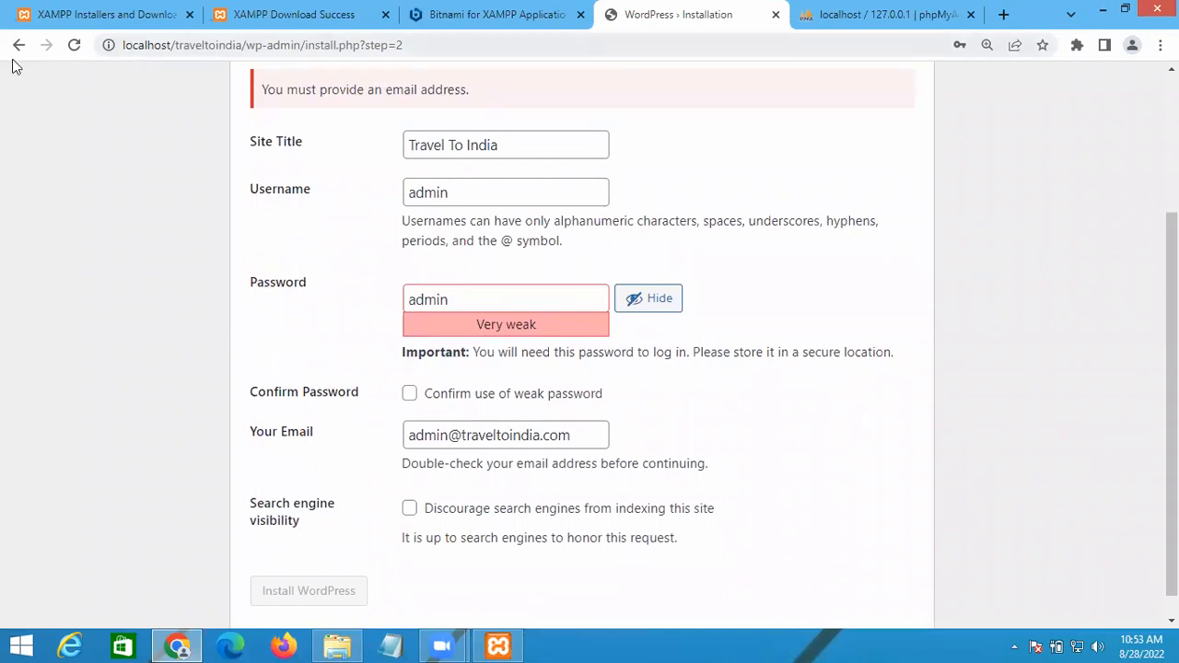
Step: Go back, re-enter the weak password, add the administrator email, and run the installation
click(16, 45)
scroll(219, 401, down, 3)
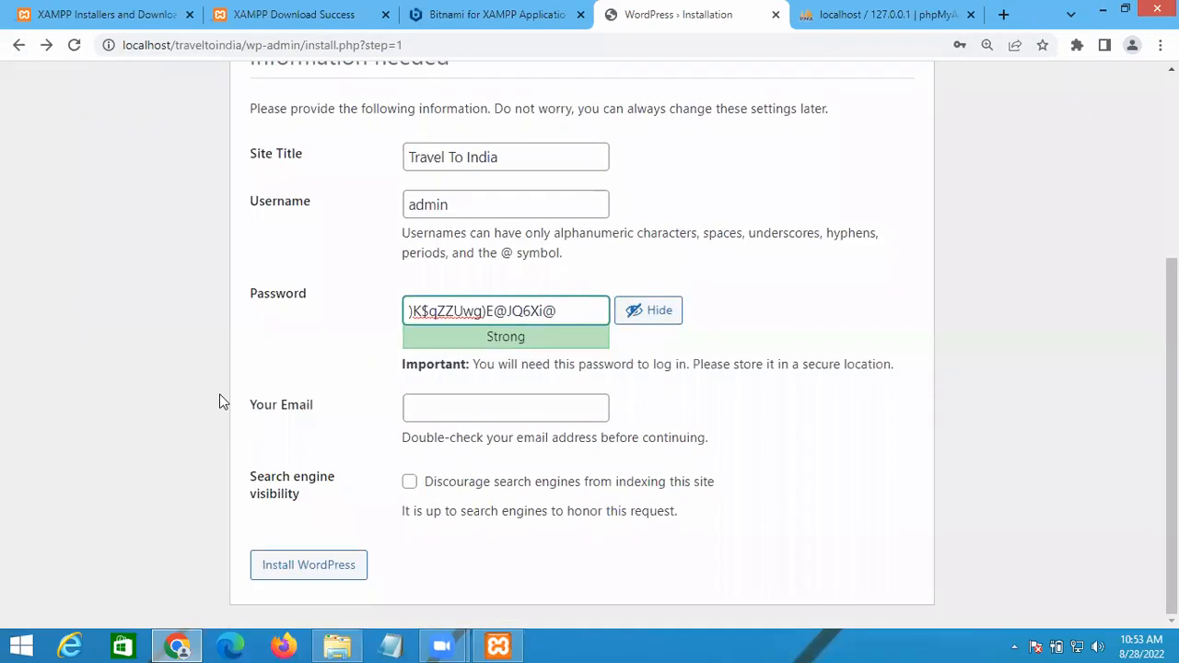
triple_click(451, 309)
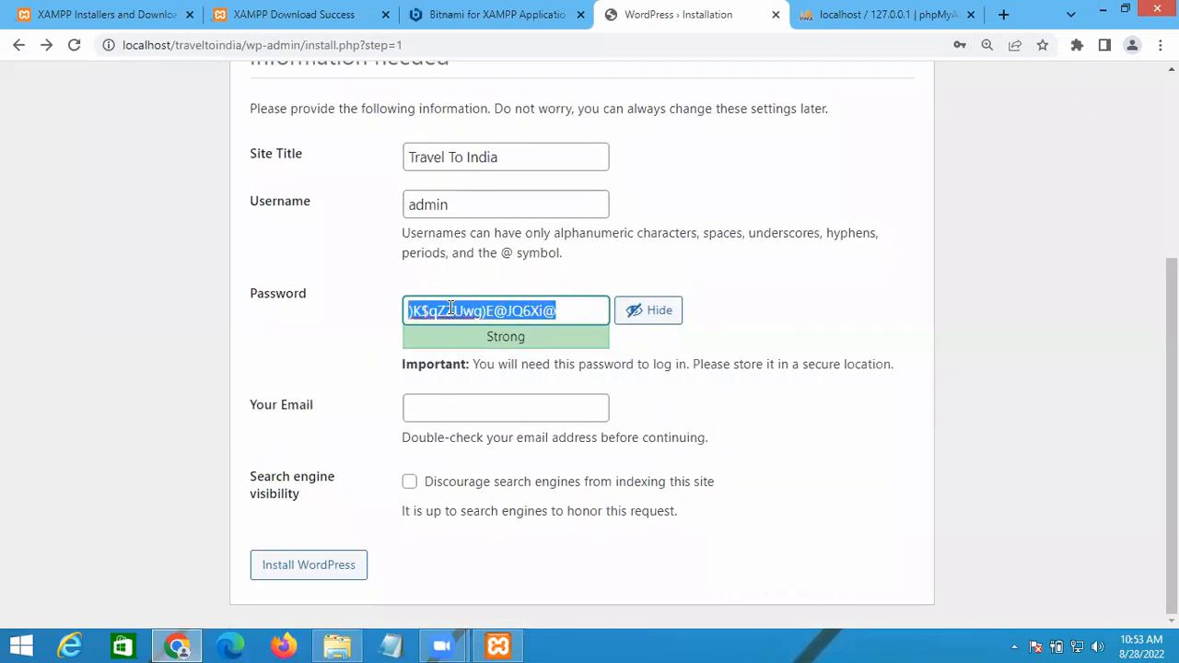
text(admin)
key(Tab)
key(Tab)
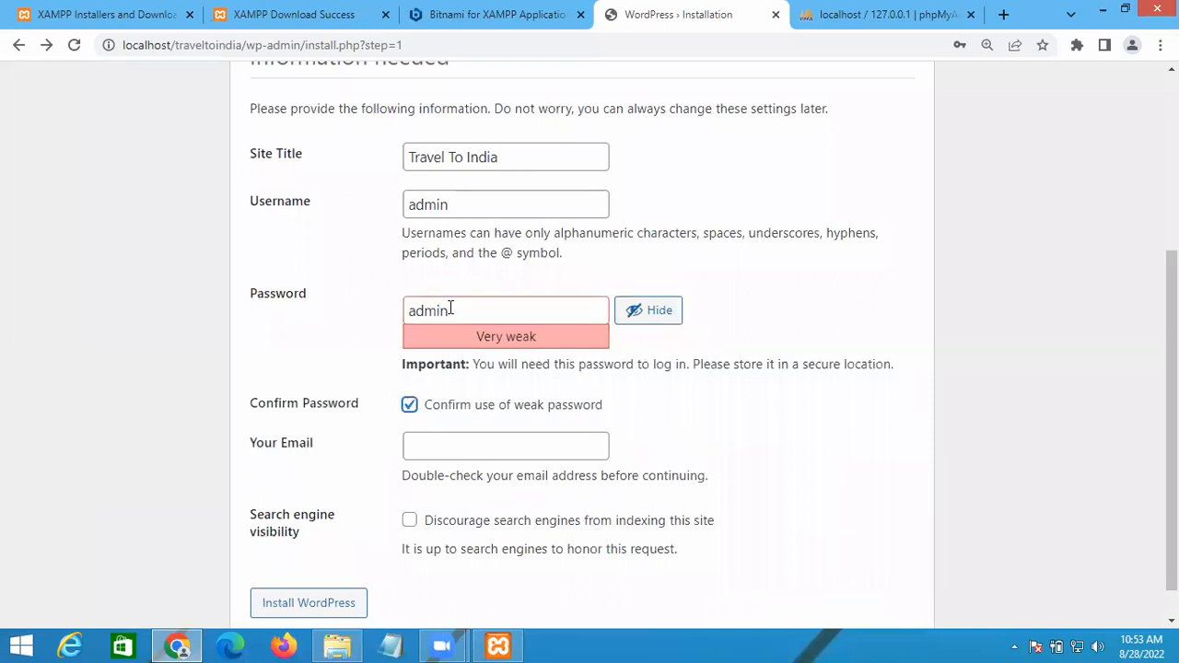
click(468, 444)
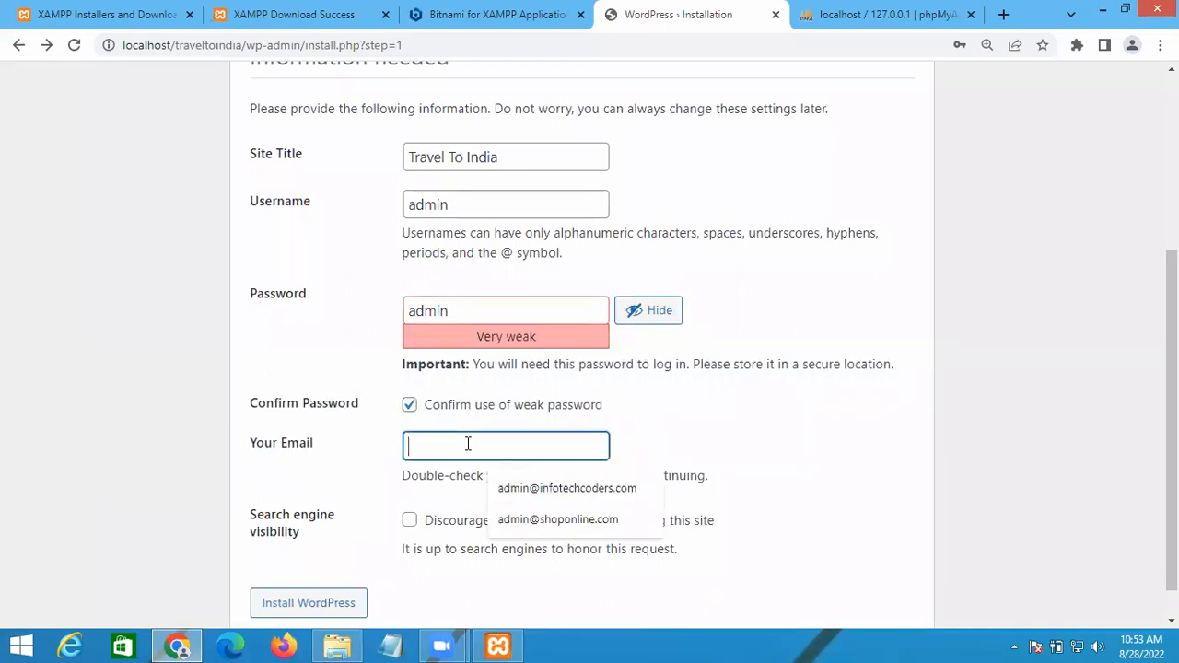
click(403, 486)
scroll(330, 524, down, 1)
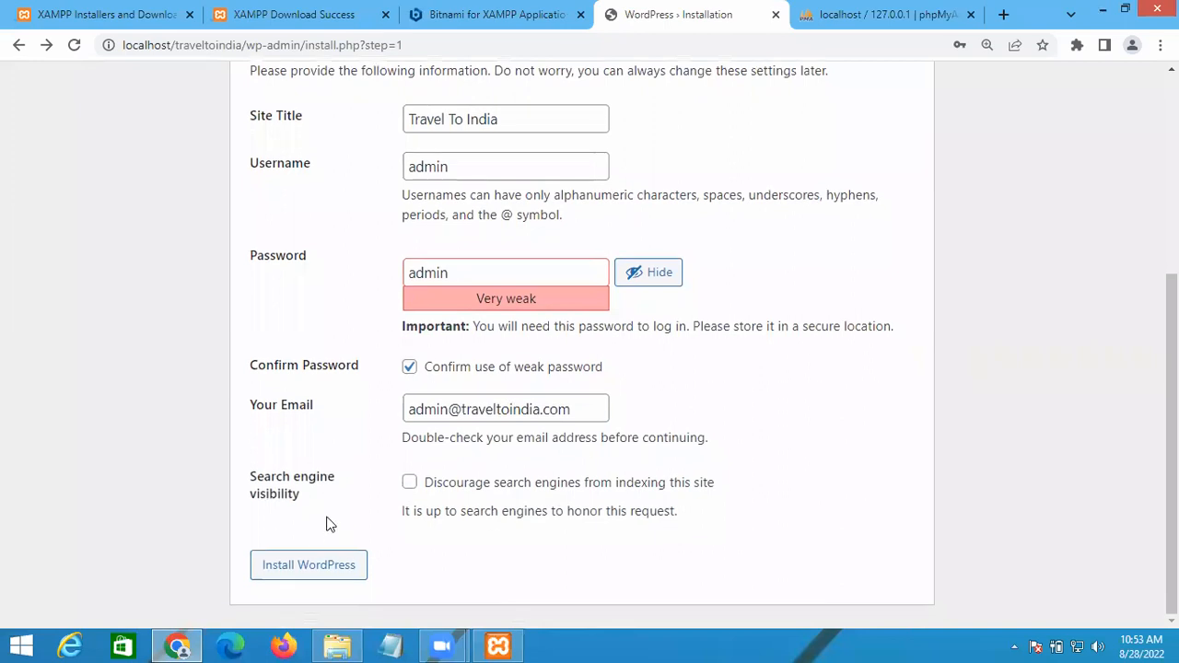
click(296, 569)
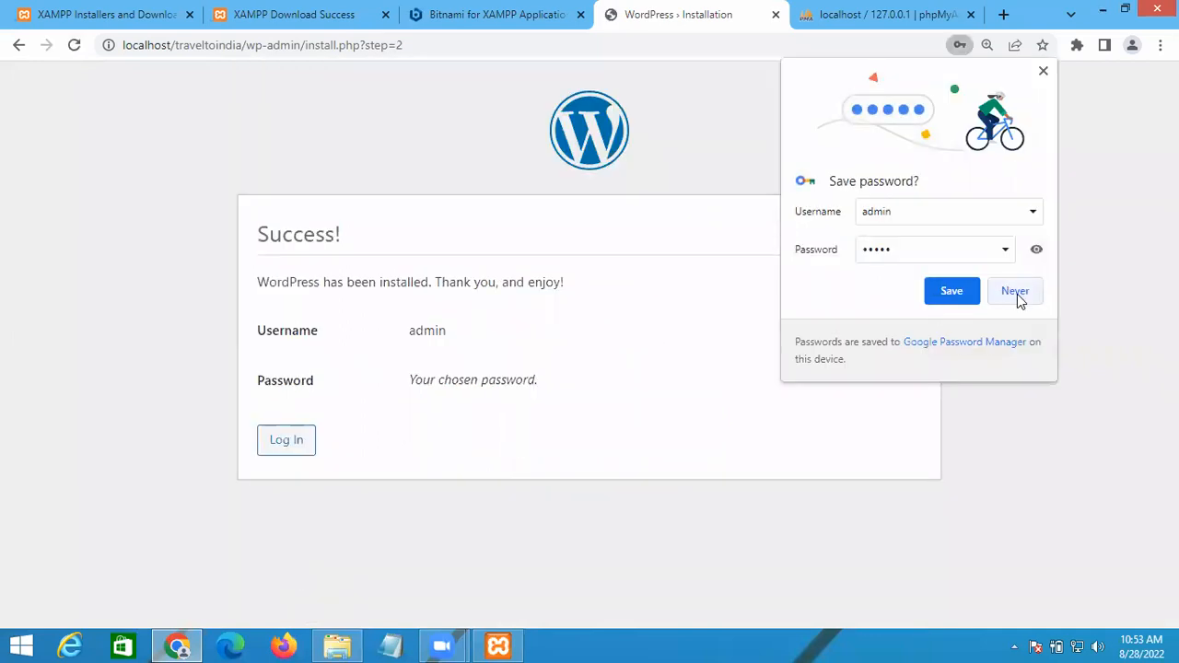
Step: Decline Chrome's password save, open the WordPress login, then close the login, phpMyAdmin and Bitnami tabs
click(1016, 292)
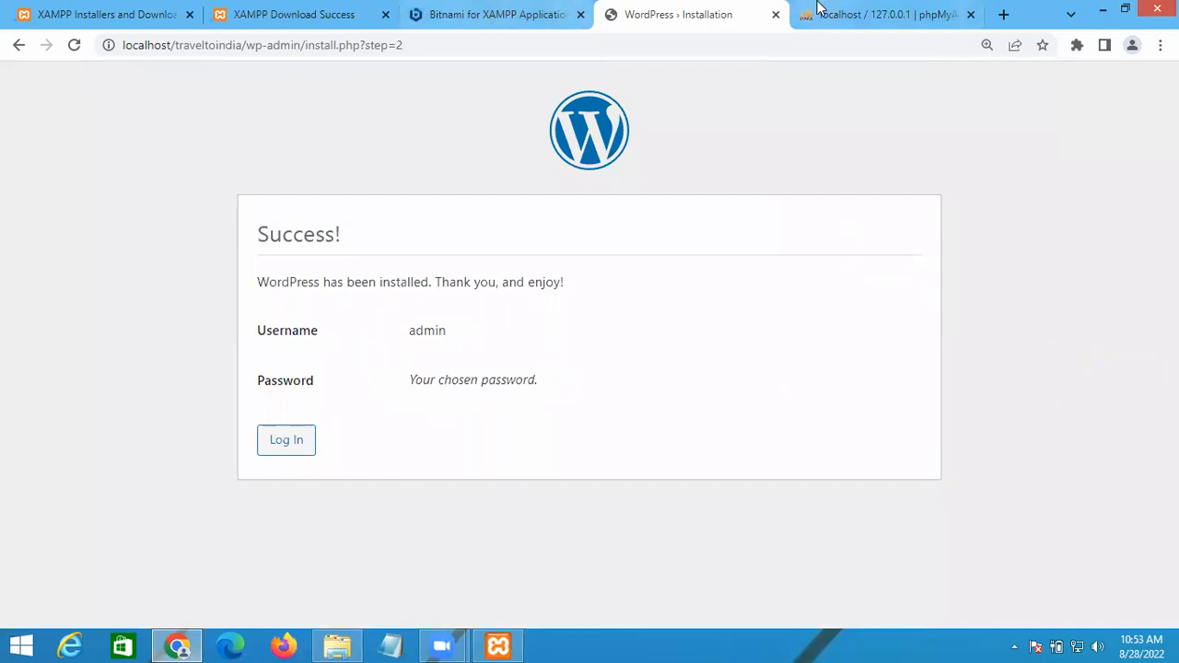
click(285, 448)
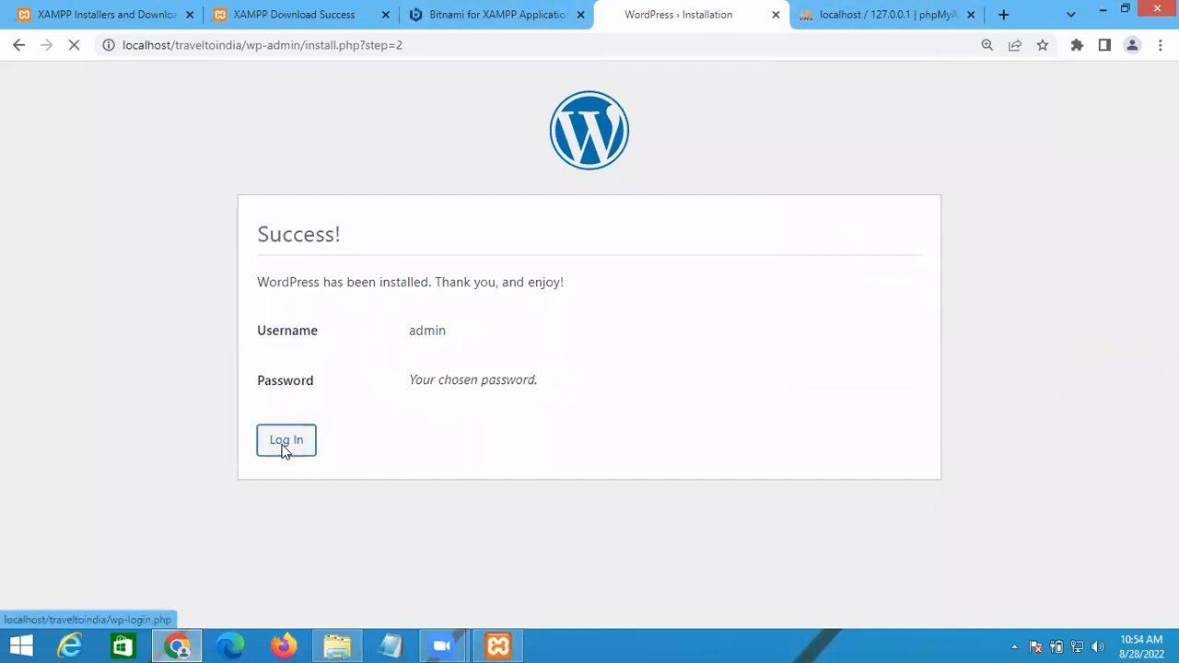
click(776, 16)
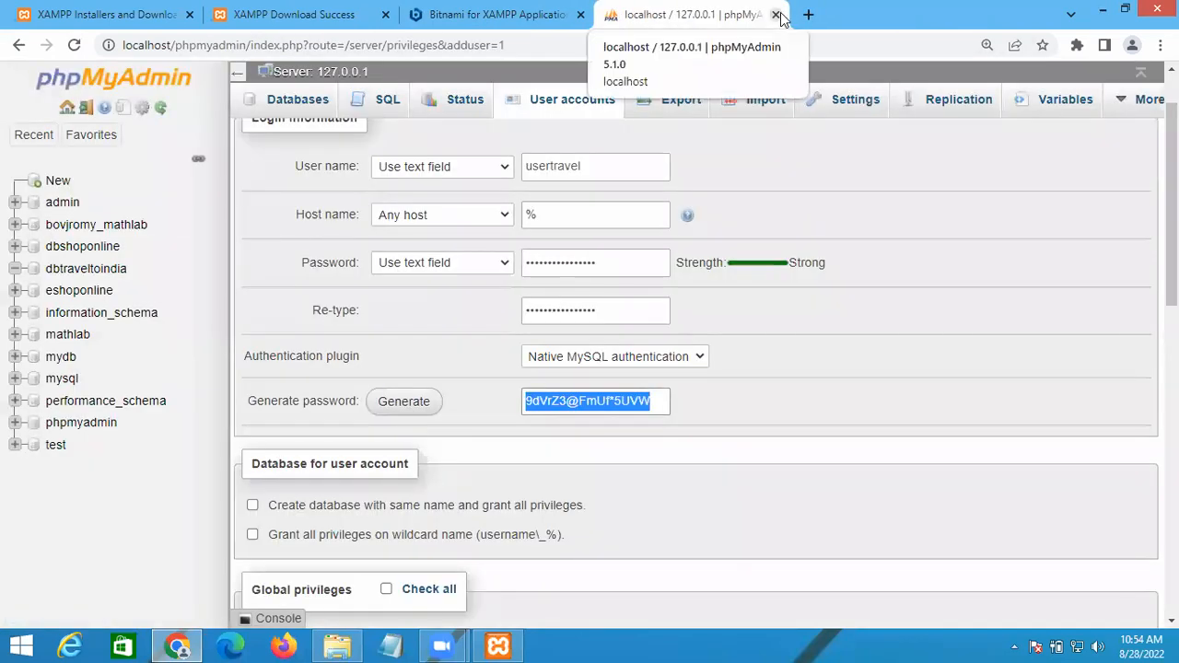
click(777, 15)
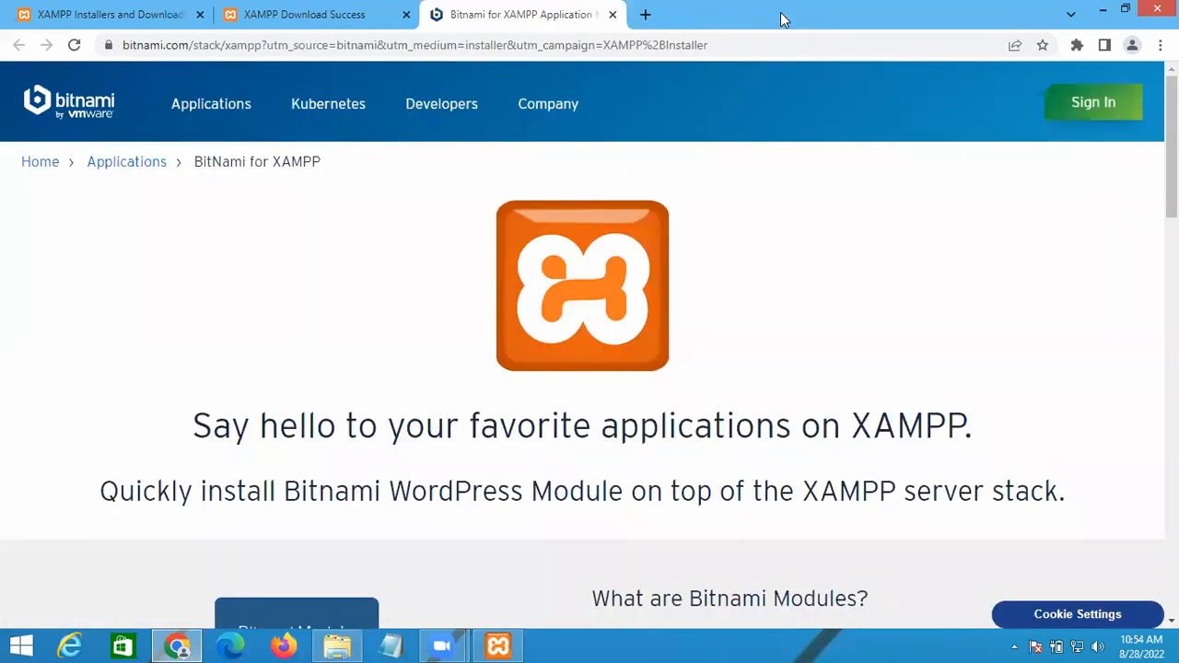
click(614, 15)
Step: Open a new tab and close the XAMPP installers and download success tabs
click(438, 14)
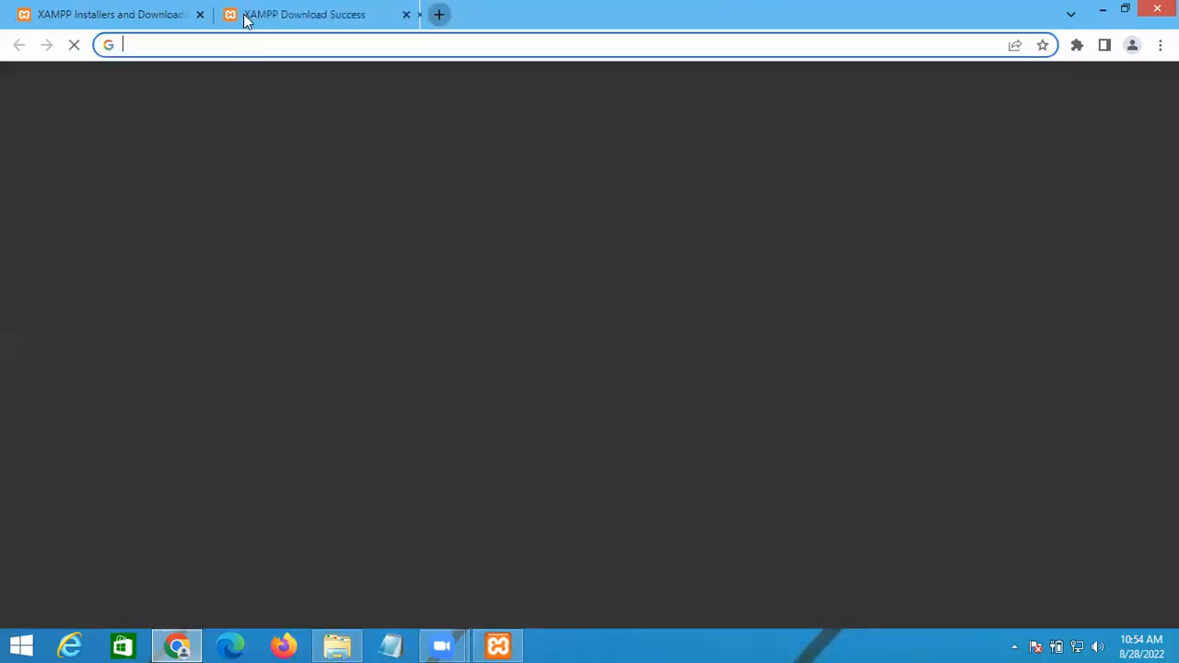
click(200, 15)
click(200, 15)
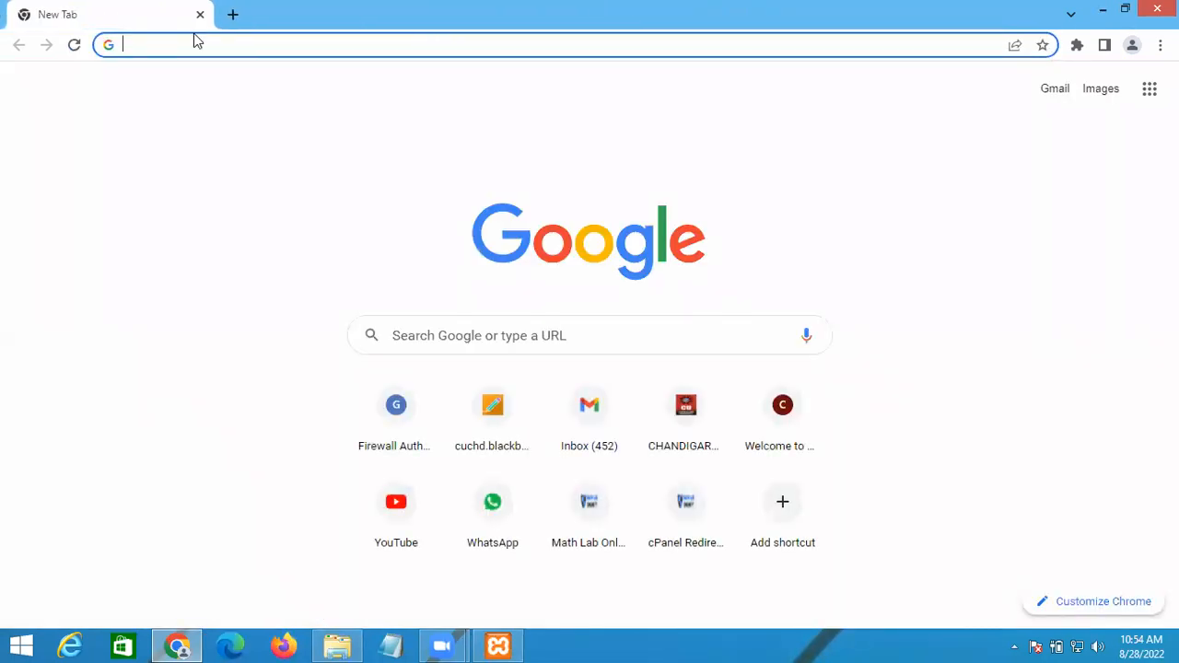
Step: Load localhost to show the Index of / listing with the traveltoindia folder
click(194, 37)
text(lo)
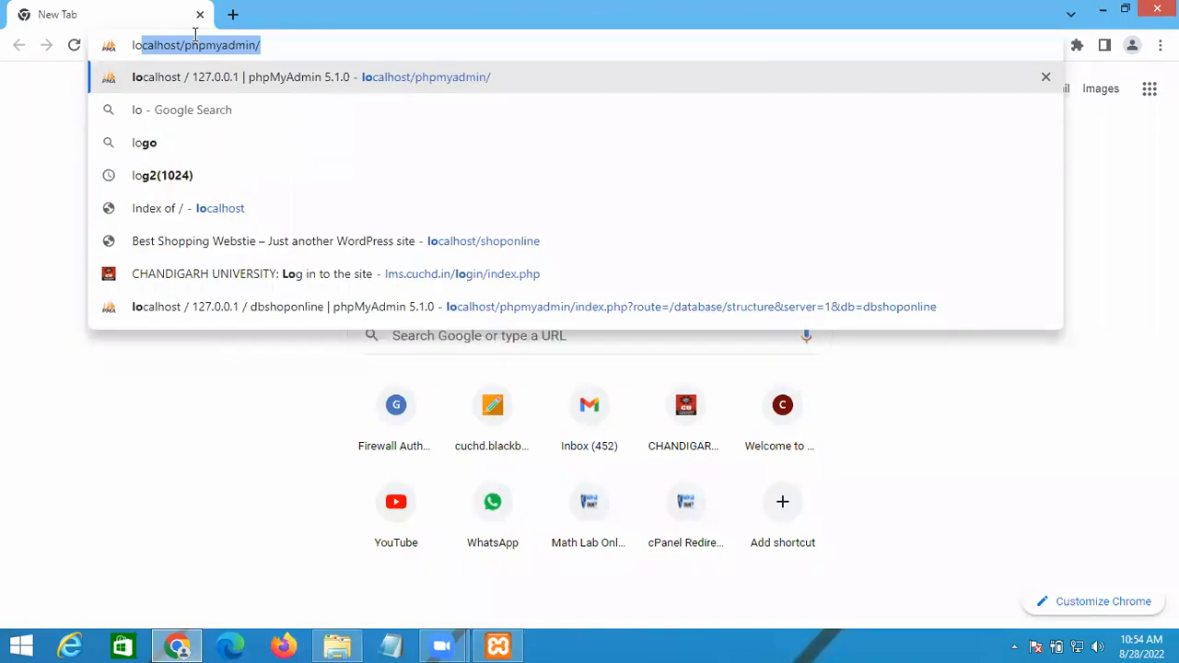
key(End)
key(BackSpace)
key(BackSpace)
key(BackSpace)
key(BackSpace)
key(BackSpace)
key(BackSpace)
key(BackSpace)
key(BackSpace)
key(BackSpace)
key(BackSpace)
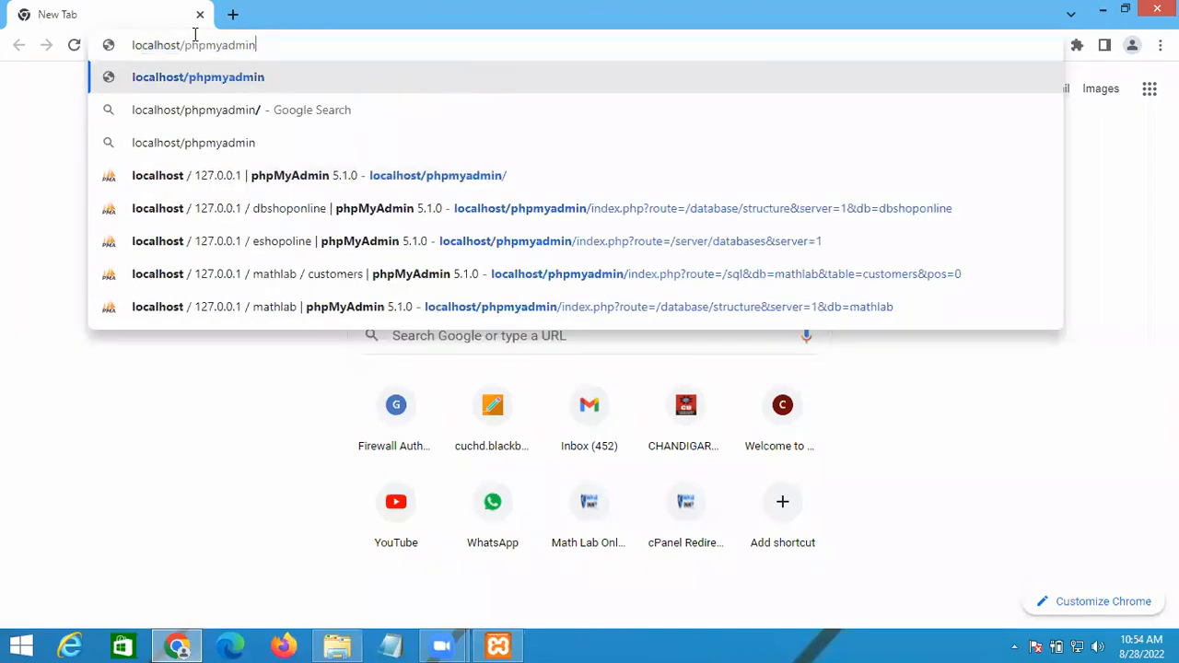
key(BackSpace)
key(BackSpace)
key(Return)
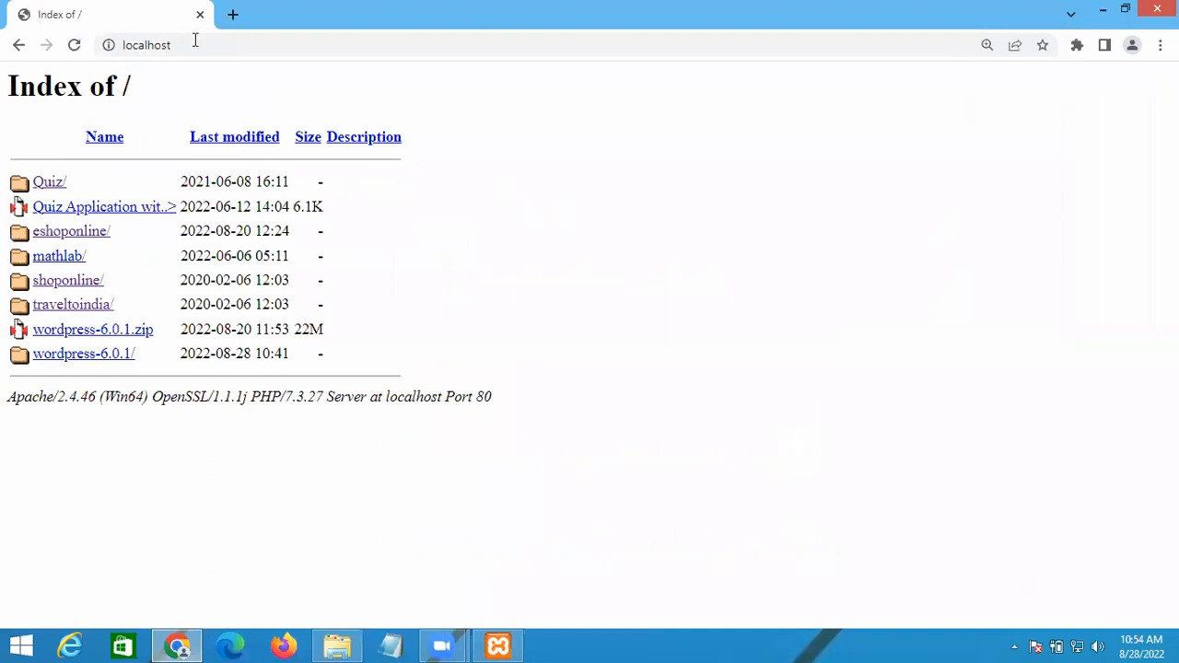
Step: Open the traveltoindia folder, scroll its front page with the Hello world! post, and select the address
click(79, 311)
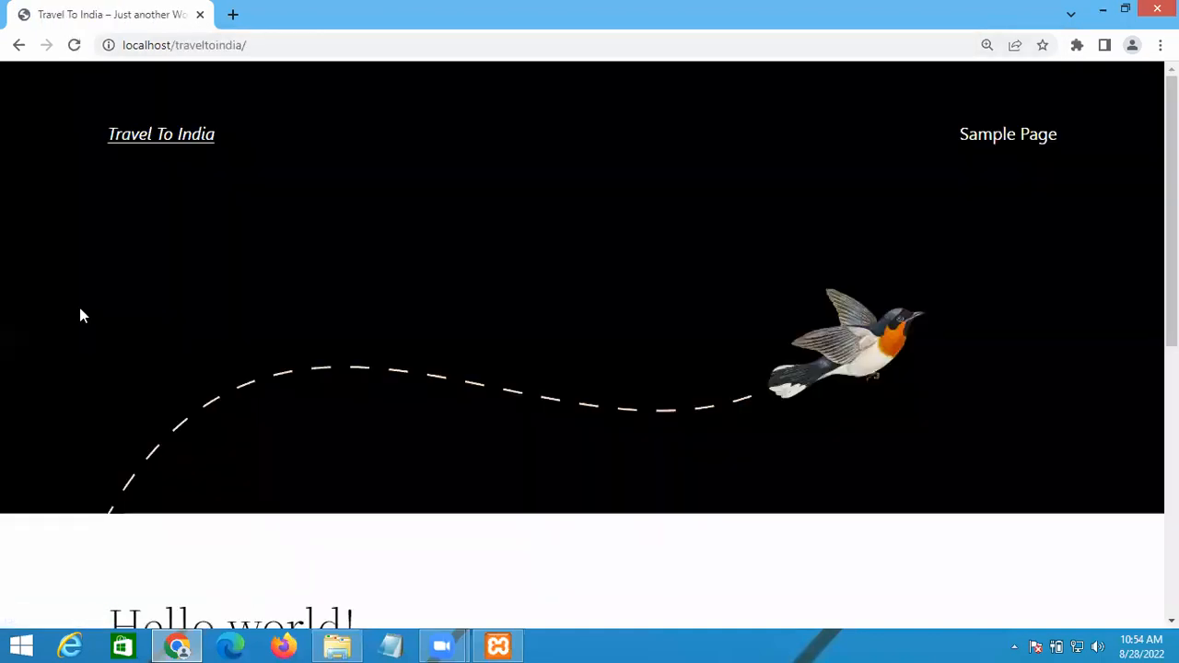
scroll(470, 442, down, 5)
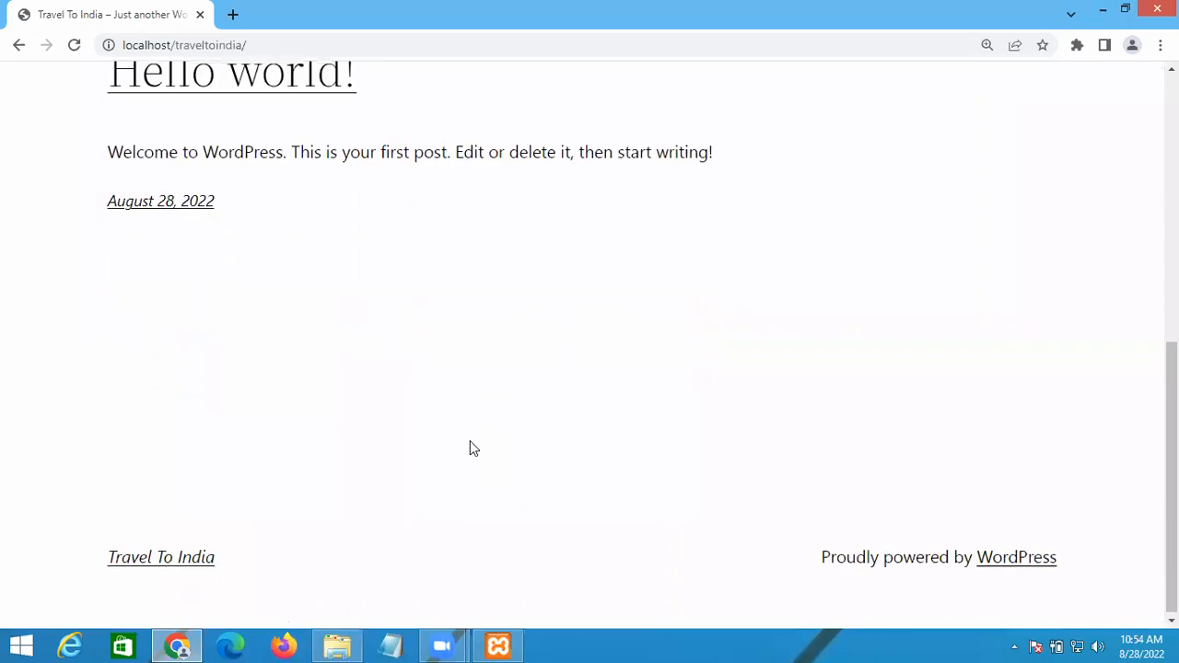
scroll(470, 448, up, 5)
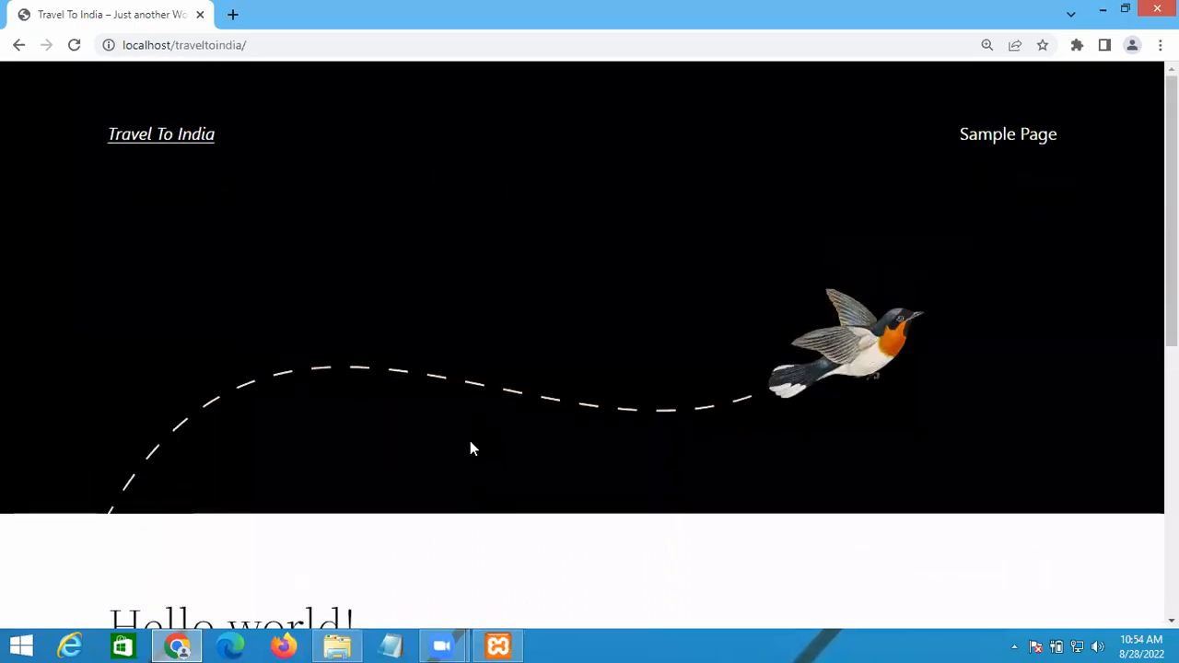
click(345, 47)
click(346, 48)
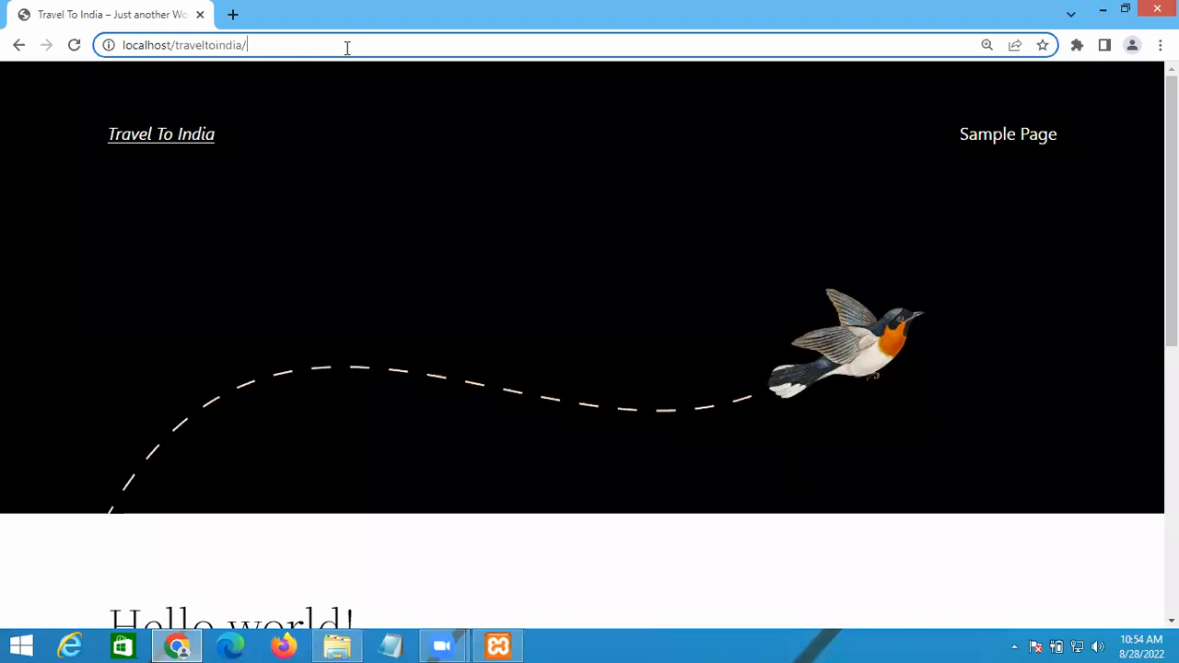
Step: Go to localhost/traveltoindia/wp-admin to reach the admin login screen
text(w-)
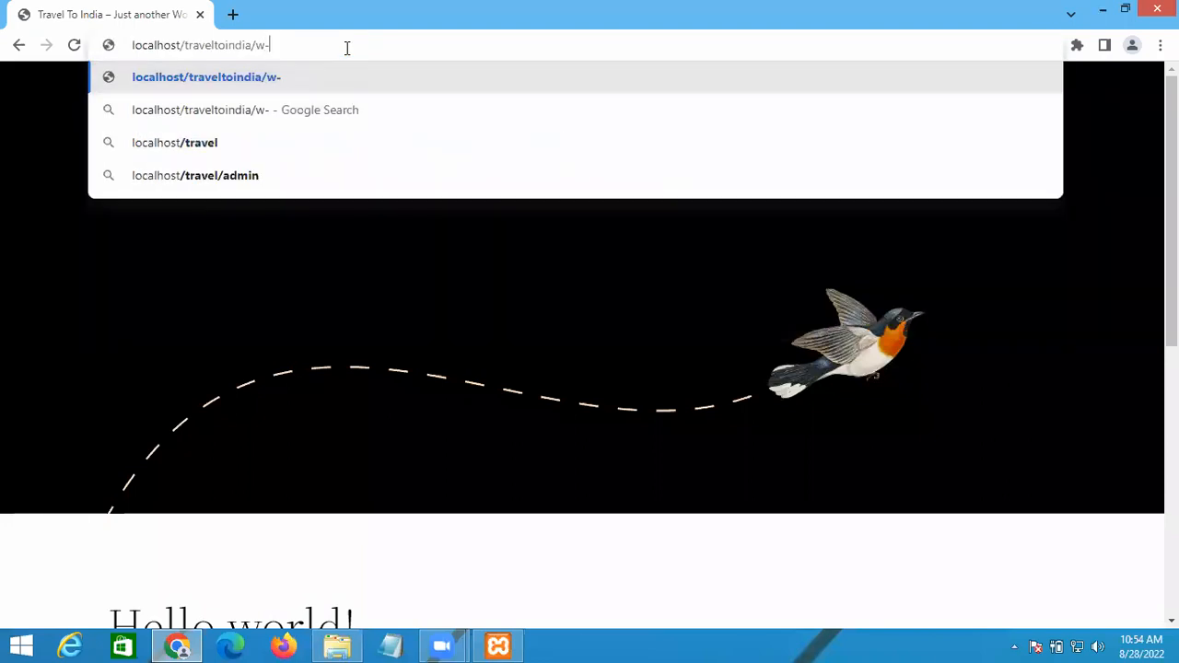
key(BackSpace)
text(p)
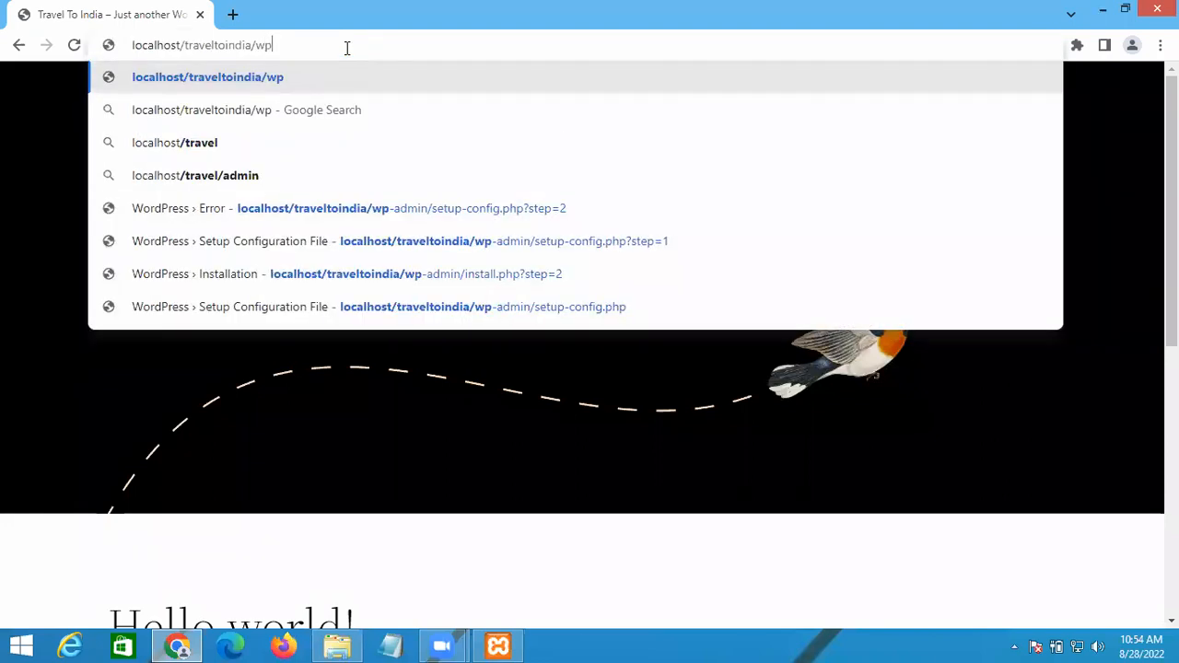
text(-admin)
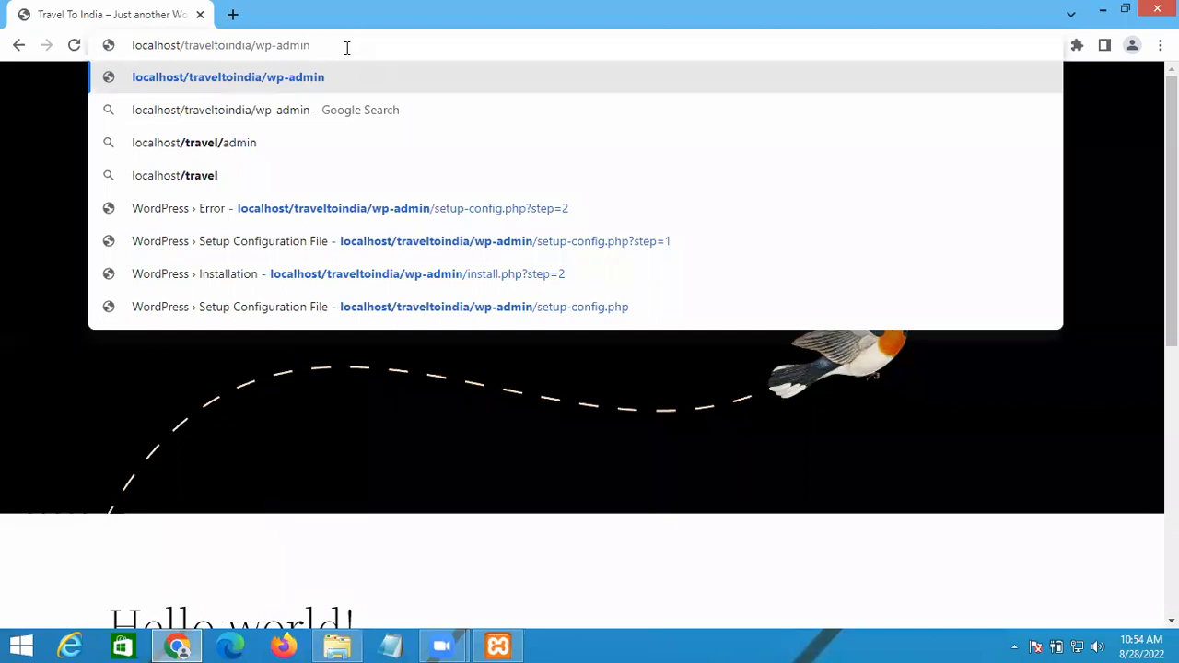
key(Return)
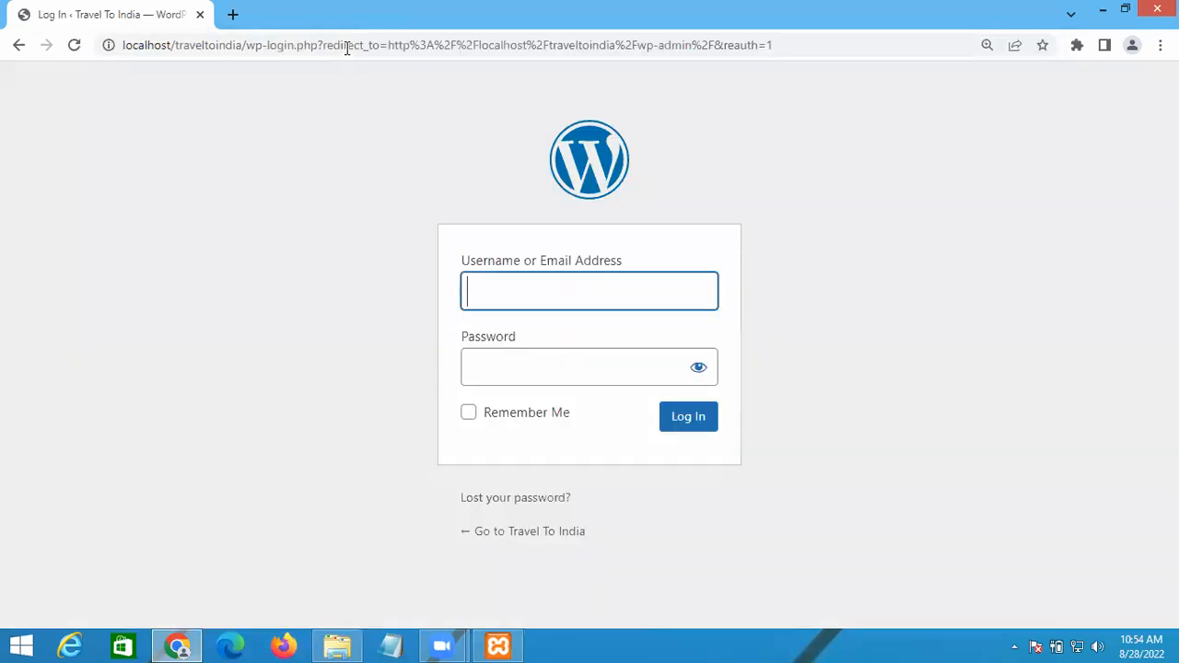
Step: Log in with the administrator username and password to reach the Dashboard
text(admin)
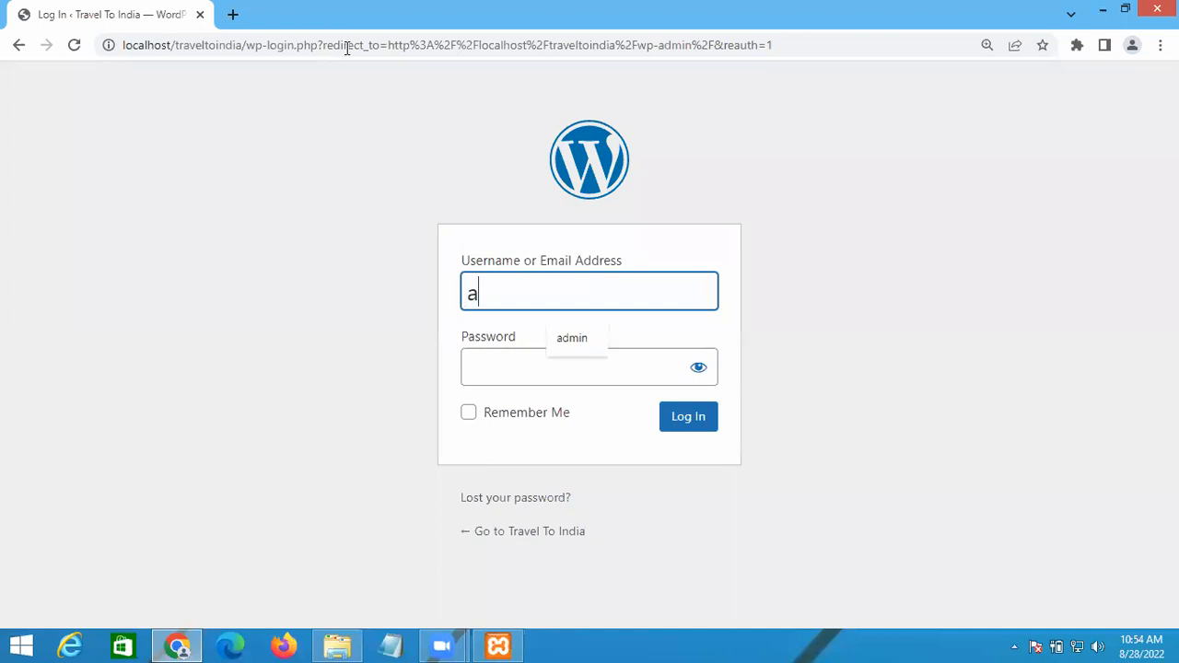
key(Tab)
text(admin)
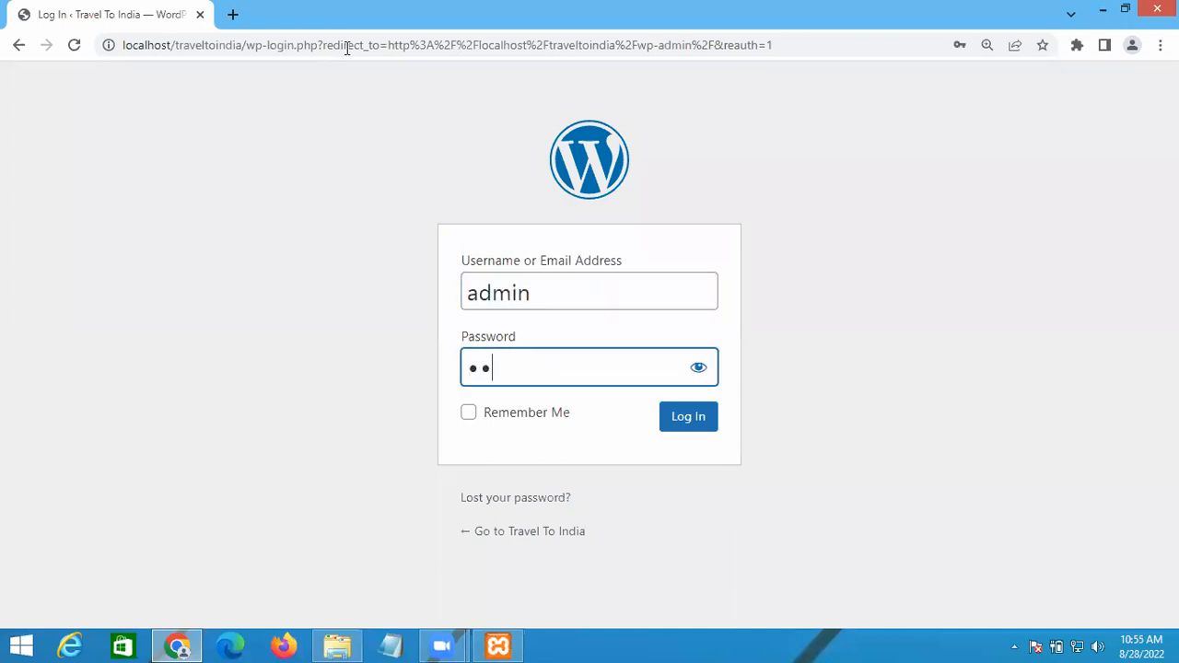
click(700, 368)
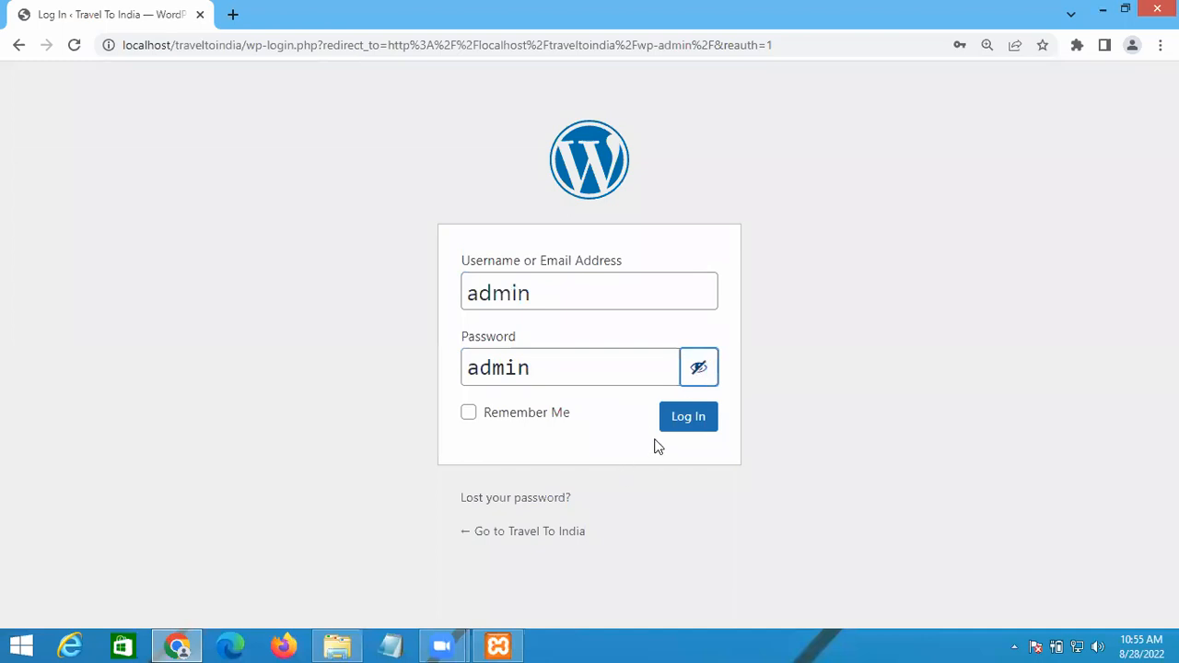
click(689, 420)
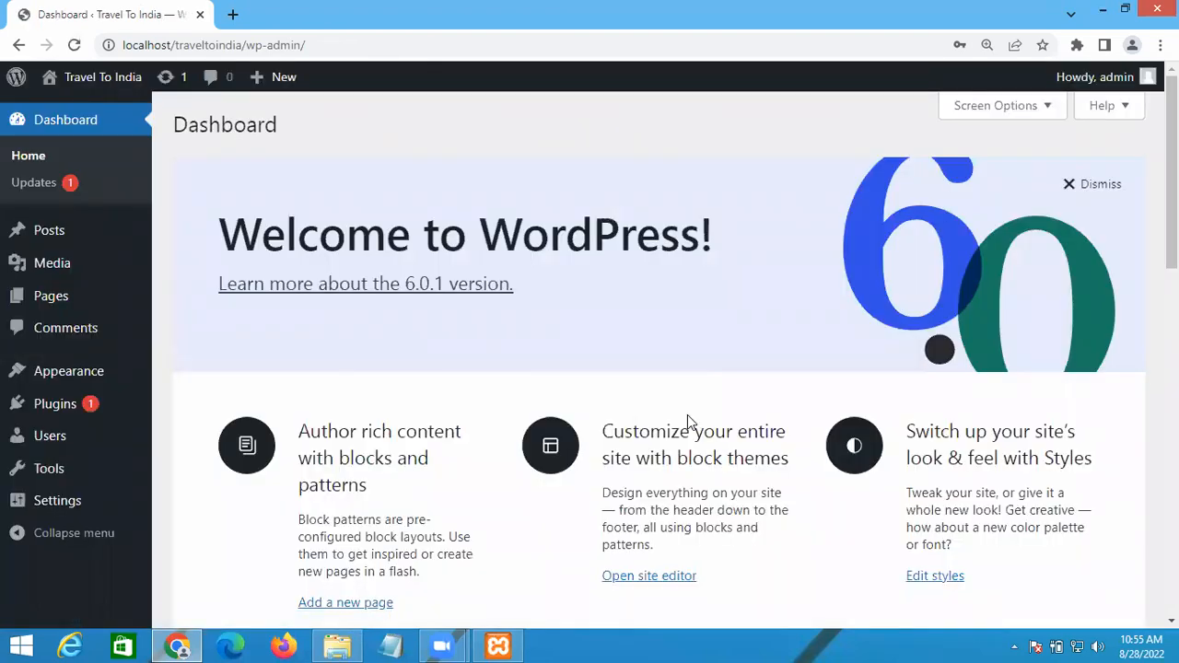
Step: Dismiss the Welcome to WordPress panel and scroll through the PHP Update and Quick Draft widgets
click(1087, 187)
scroll(628, 344, down, 1)
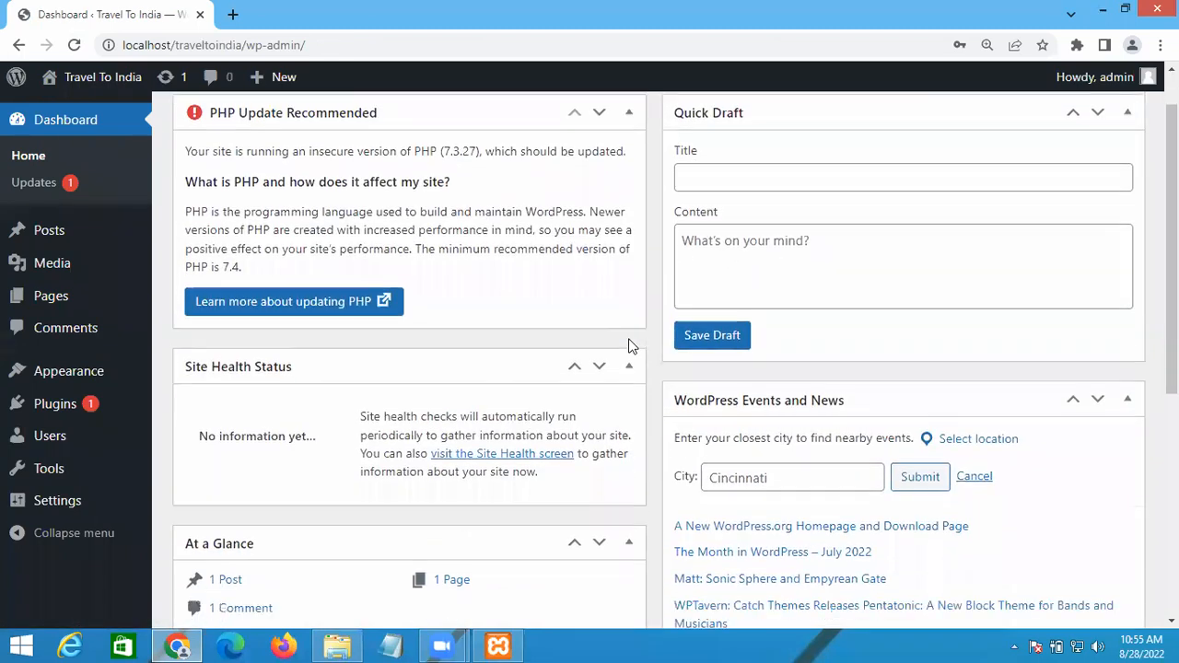
scroll(628, 345, down, 2)
scroll(628, 345, up, 2)
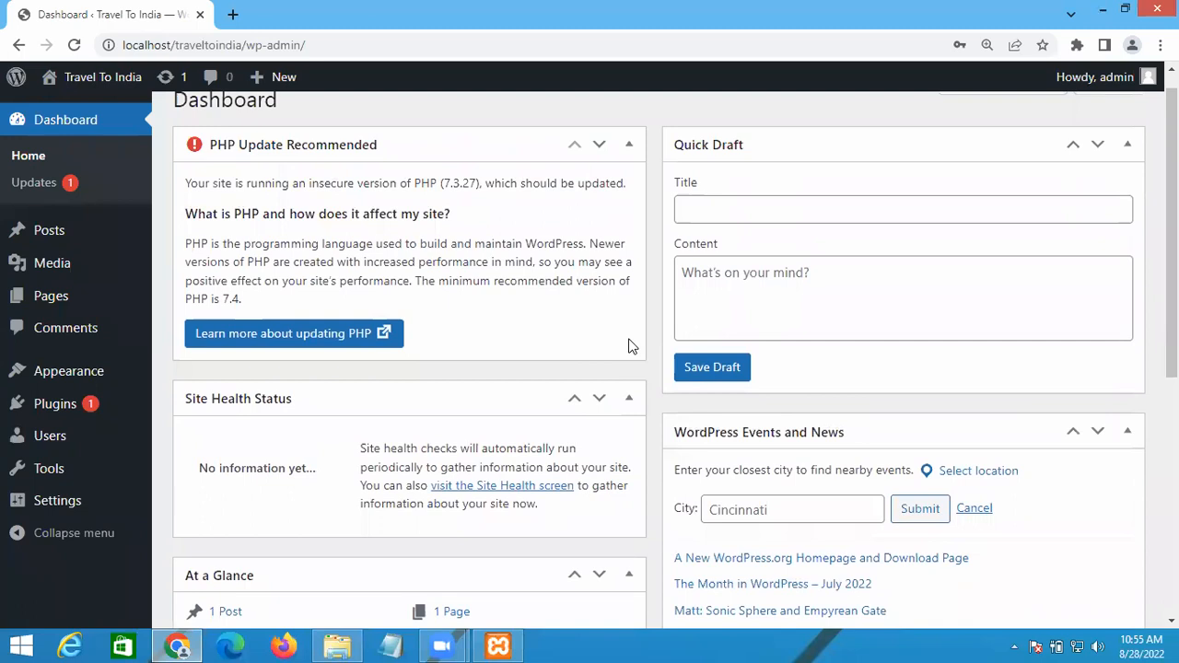
scroll(628, 345, down, 4)
scroll(628, 346, up, 5)
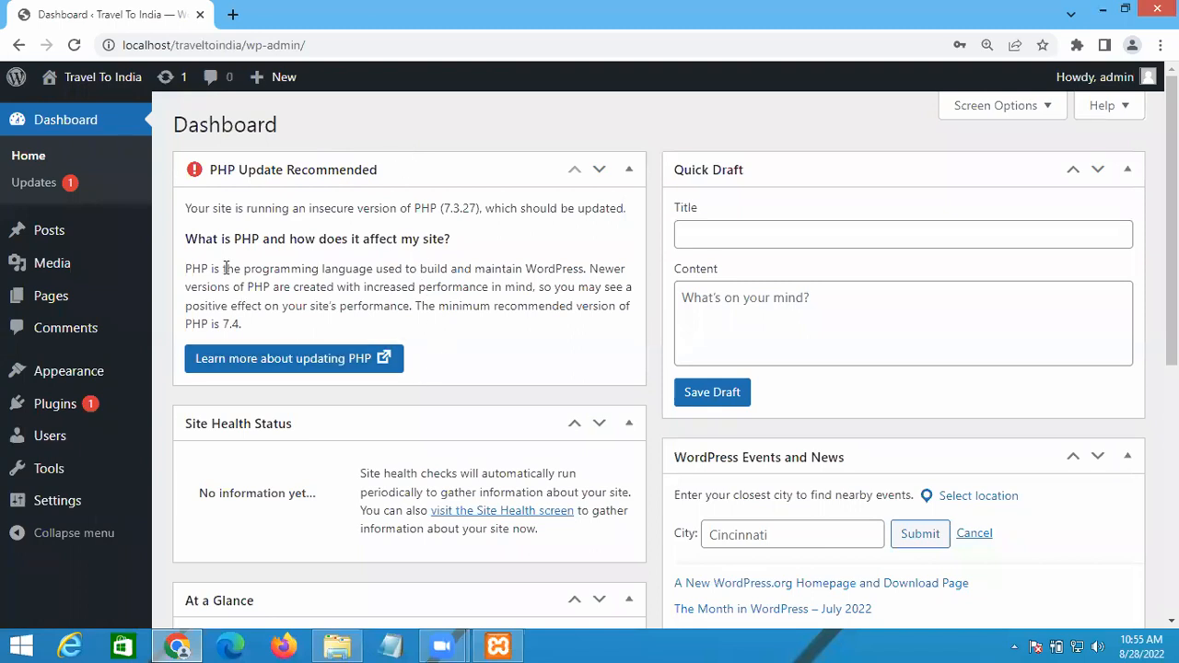
Step: Review the Updates page: WordPress 6.0.1 current, Akismet Anti-Spam updatable from 4.2.5 to 5.0
click(44, 188)
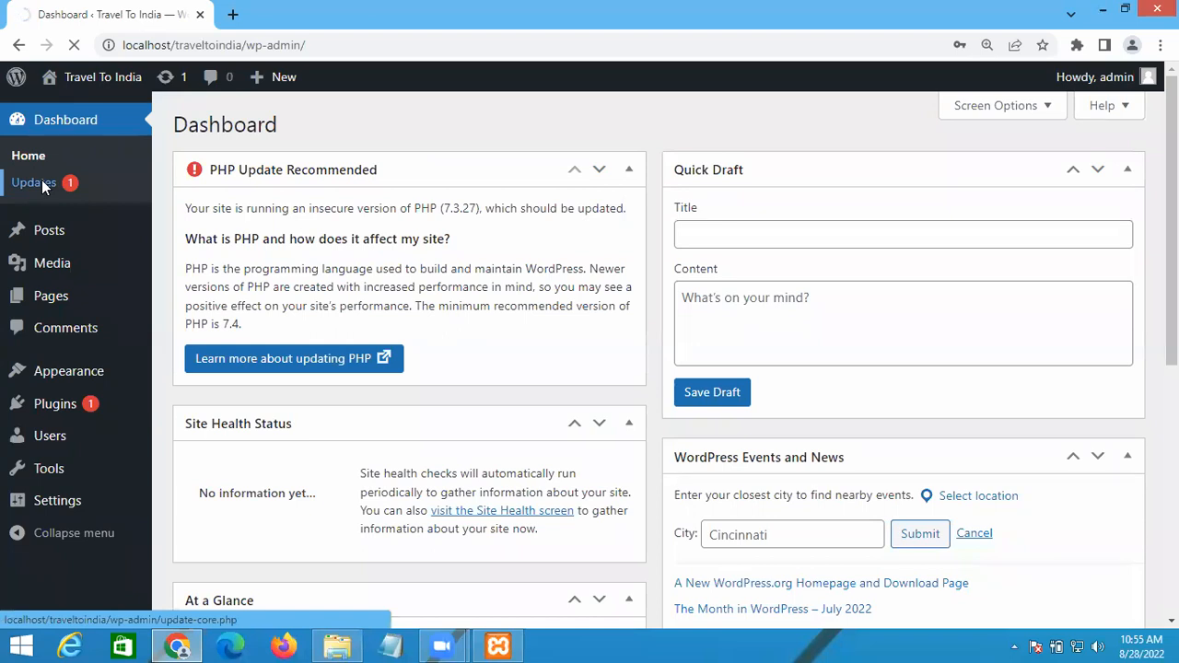
scroll(395, 417, down, 3)
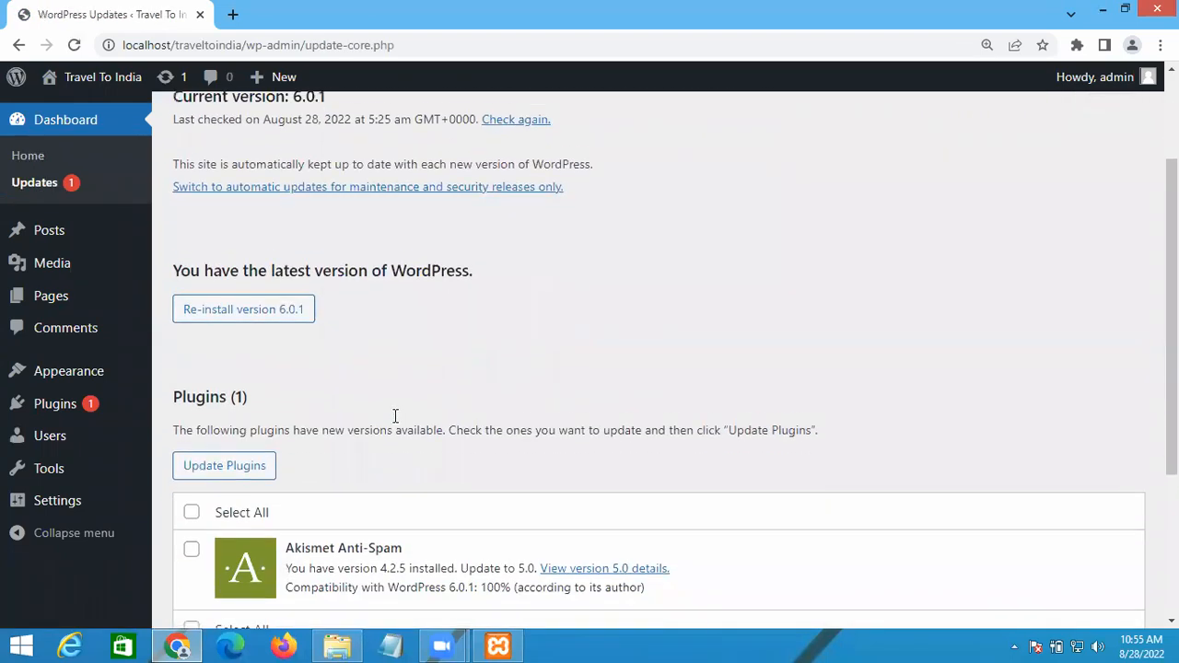
scroll(396, 416, down, 3)
scroll(395, 416, up, 5)
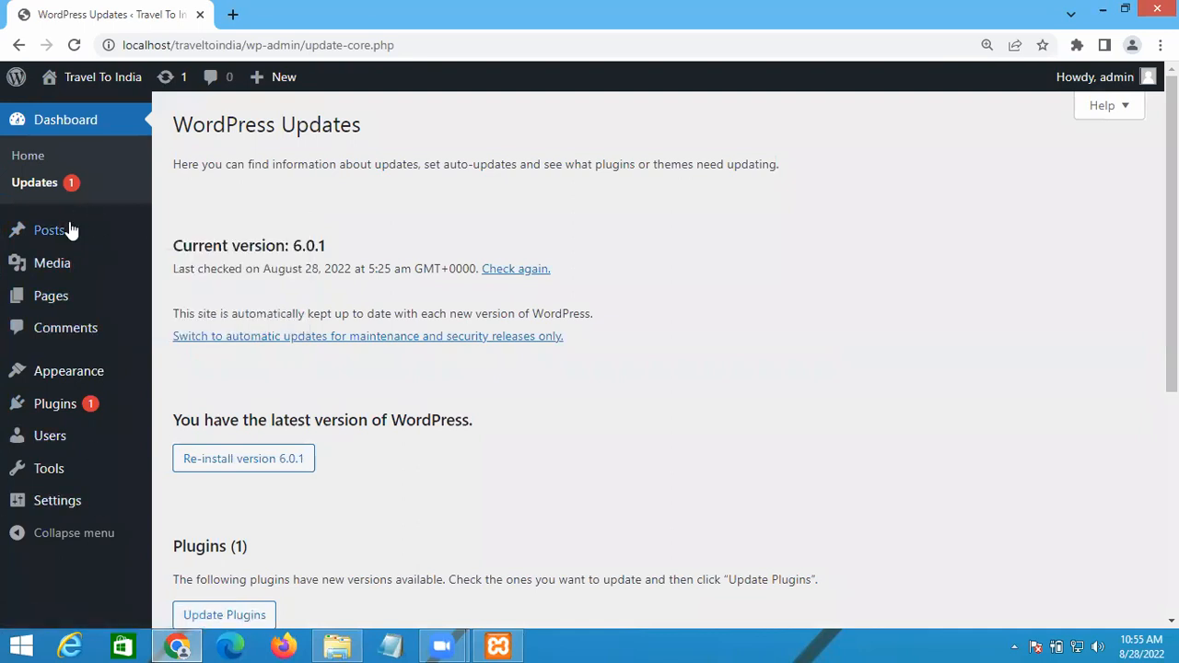
mouse_move(75, 238)
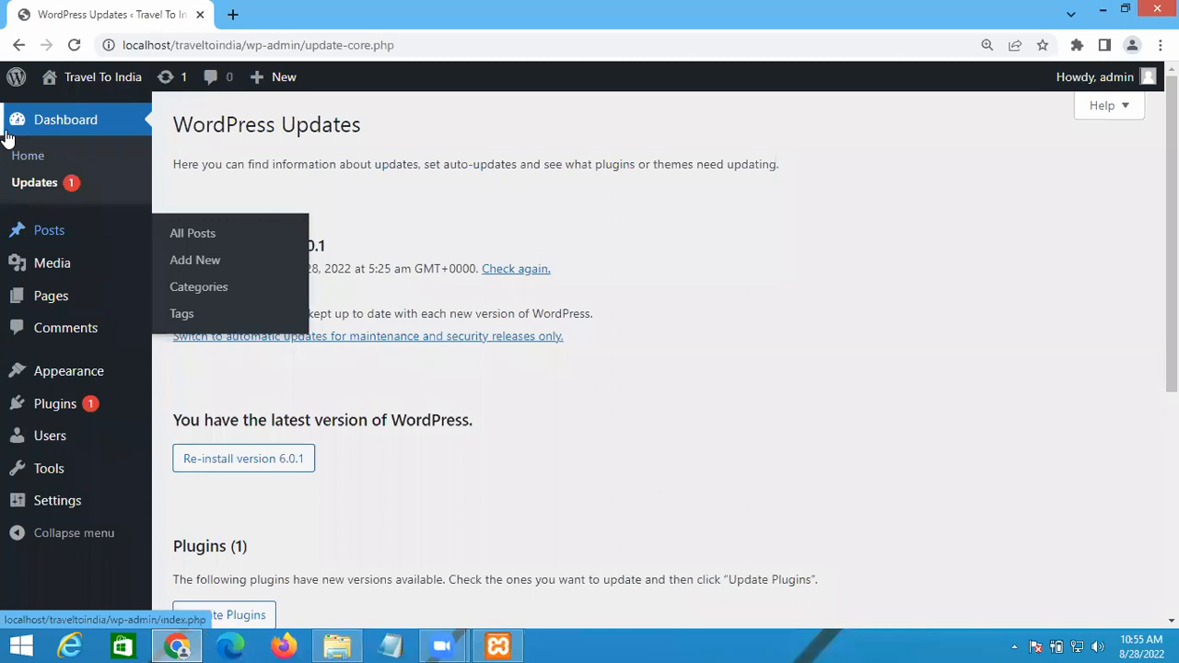
Step: Go back to the Travel To India Dashboard Home page from the sidebar
click(56, 127)
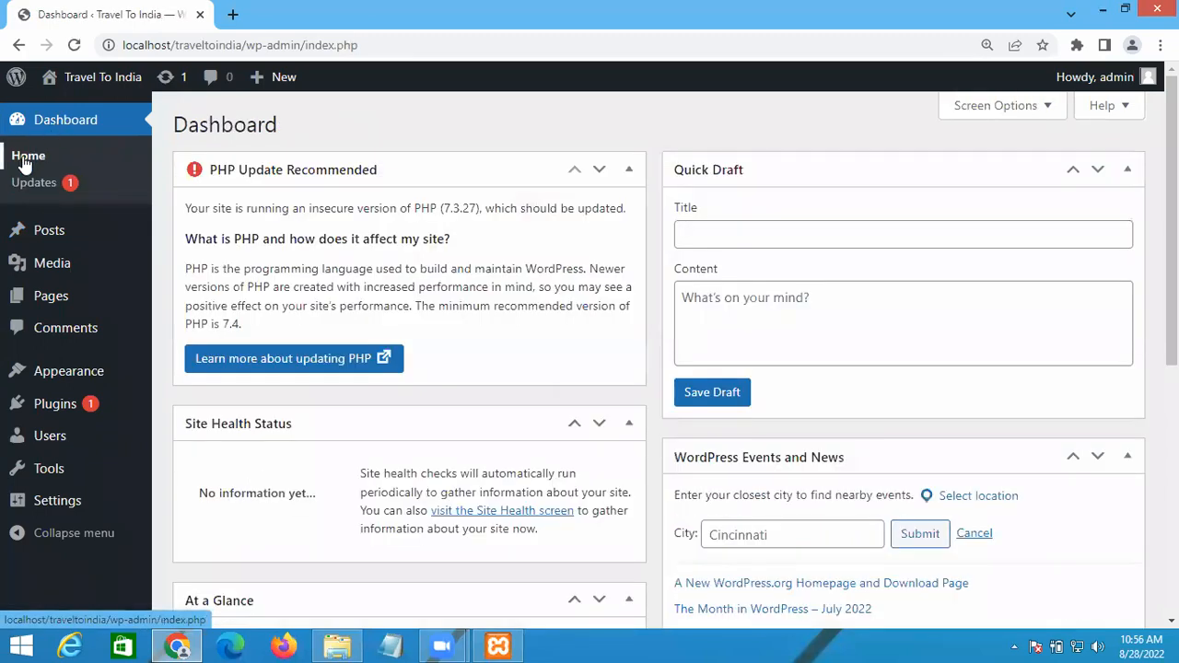
click(26, 160)
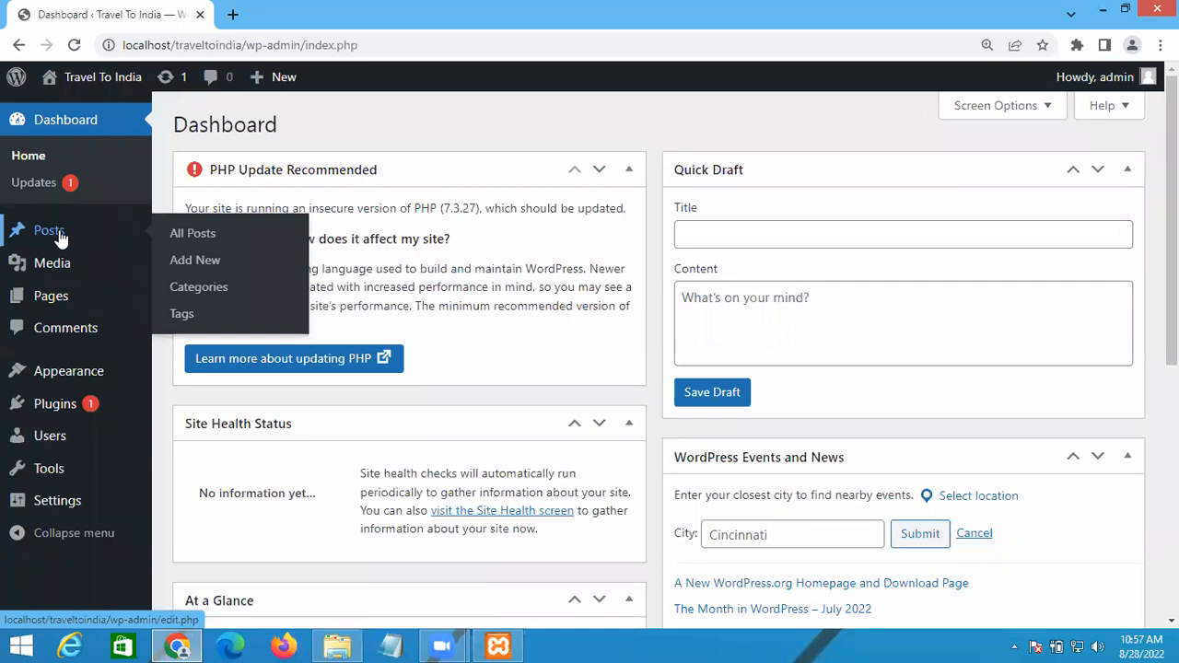
mouse_move(62, 269)
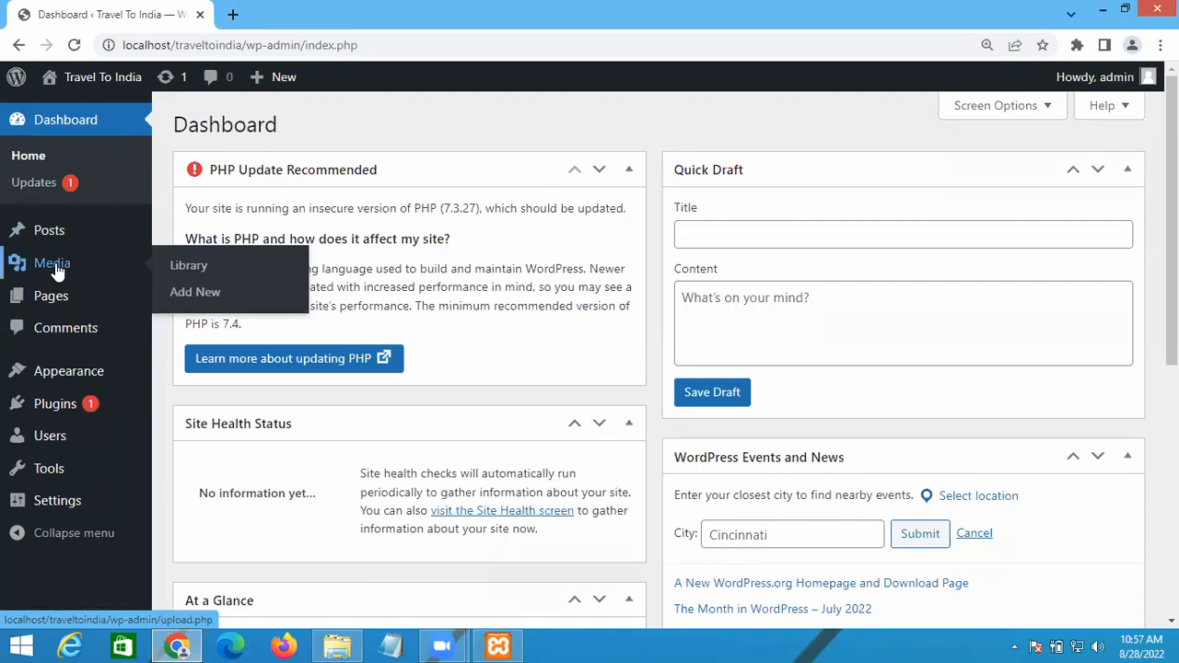
mouse_move(49, 312)
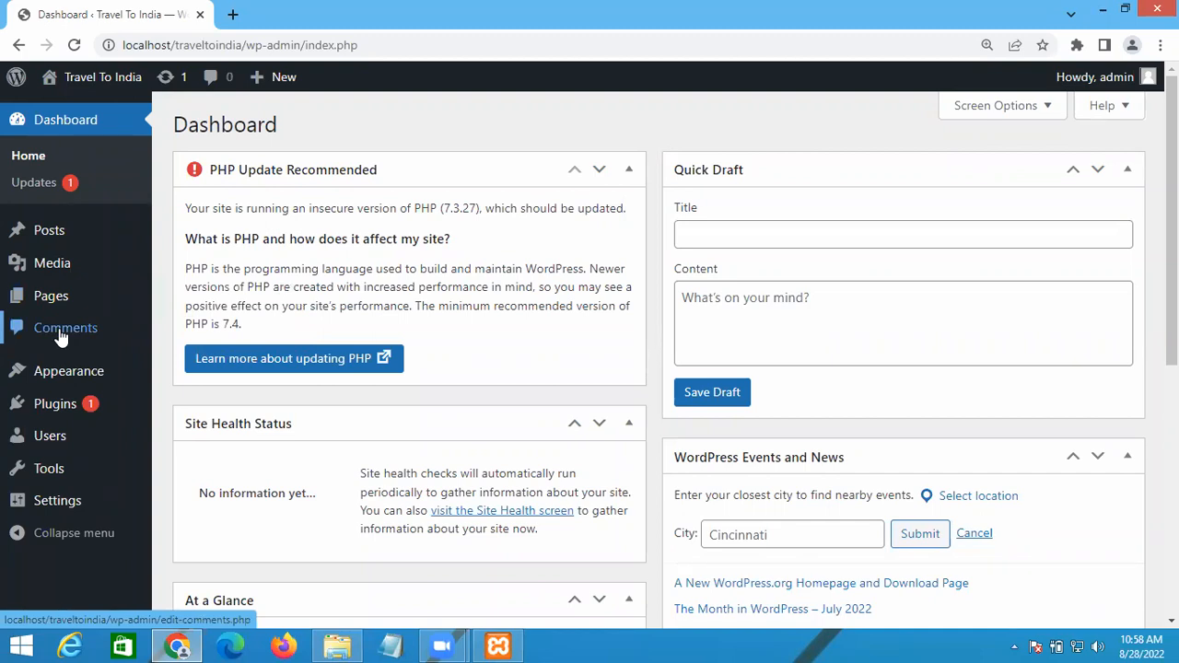
mouse_move(65, 376)
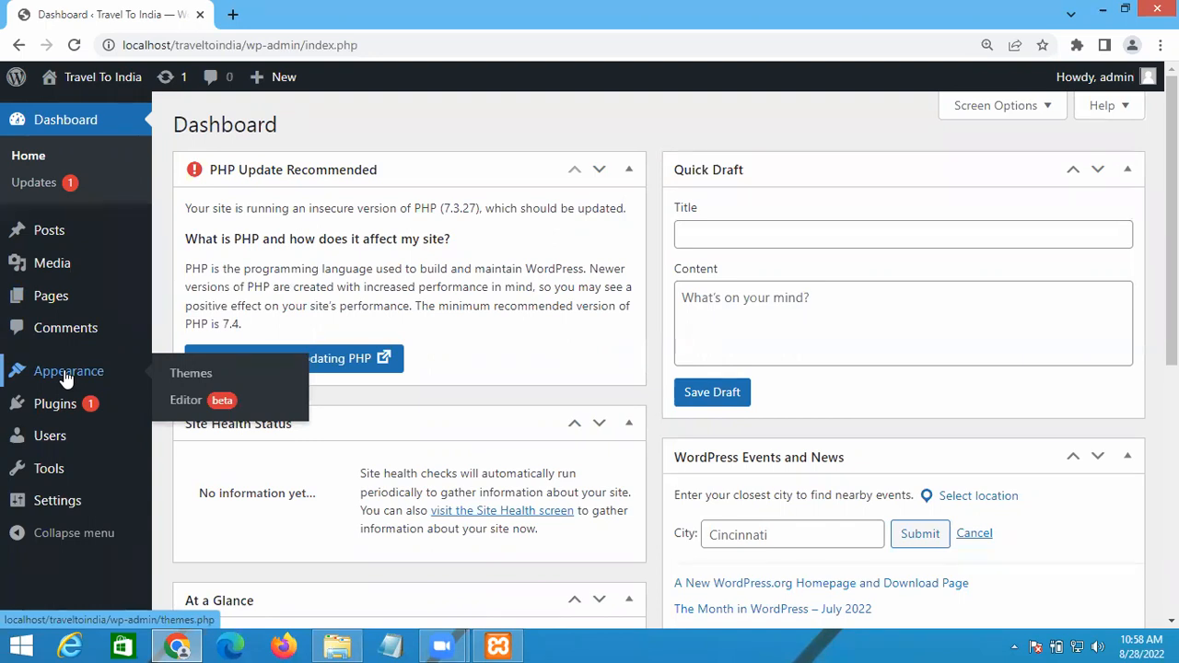
mouse_move(63, 410)
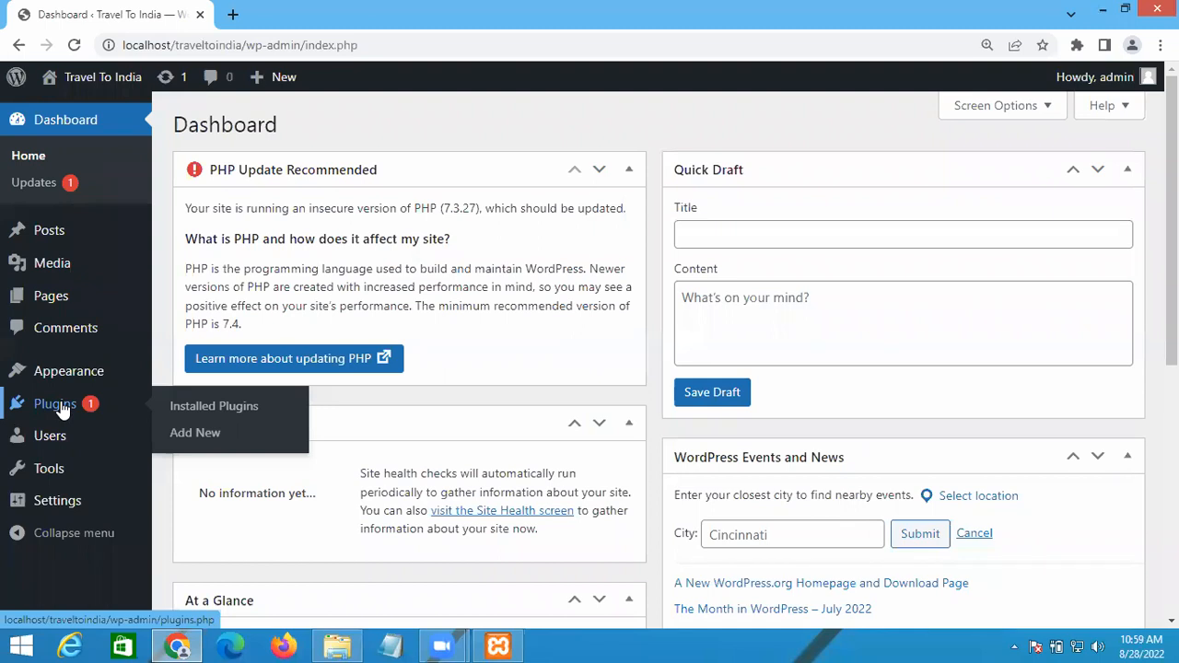
mouse_move(51, 444)
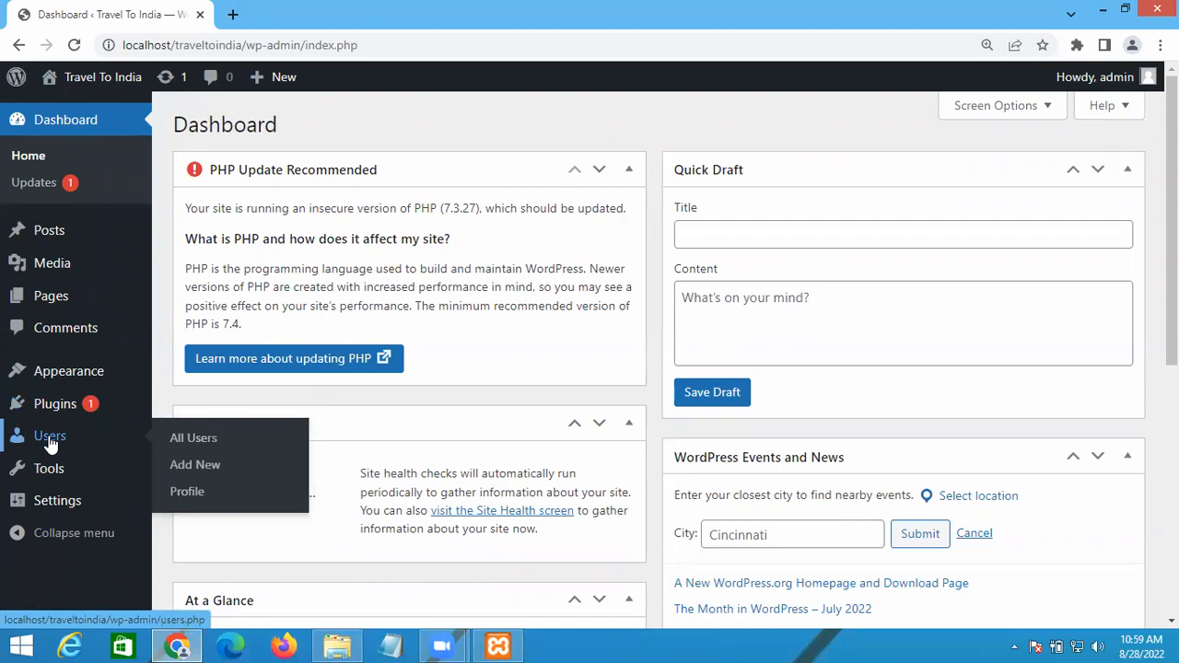
mouse_move(48, 477)
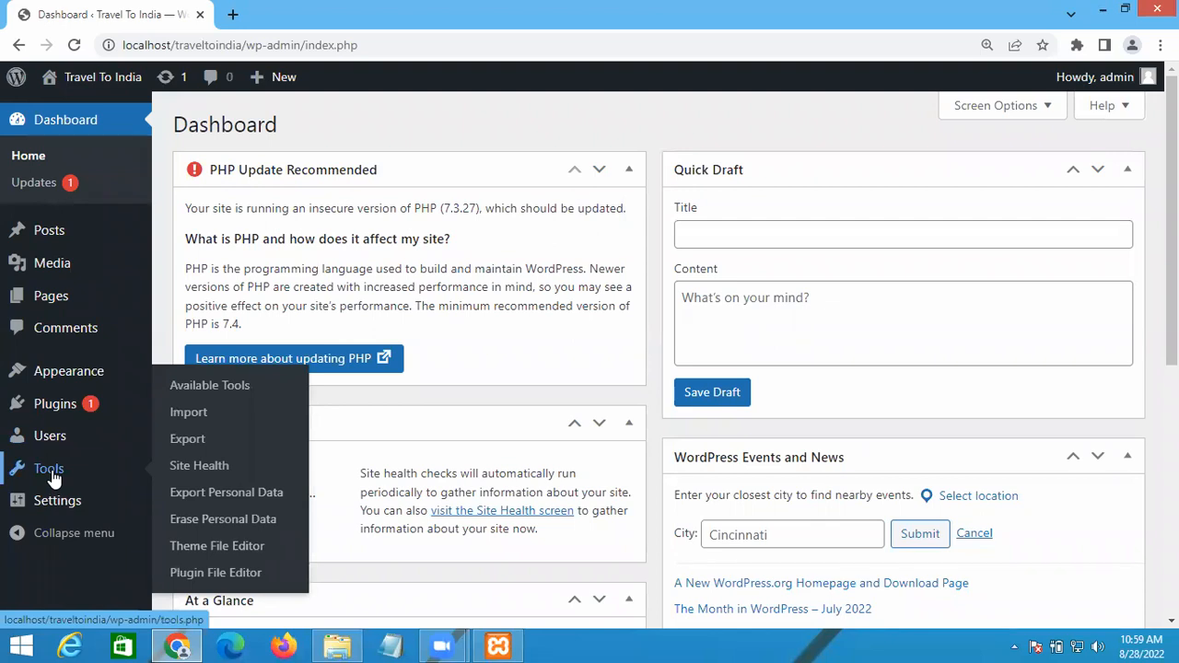
mouse_move(53, 501)
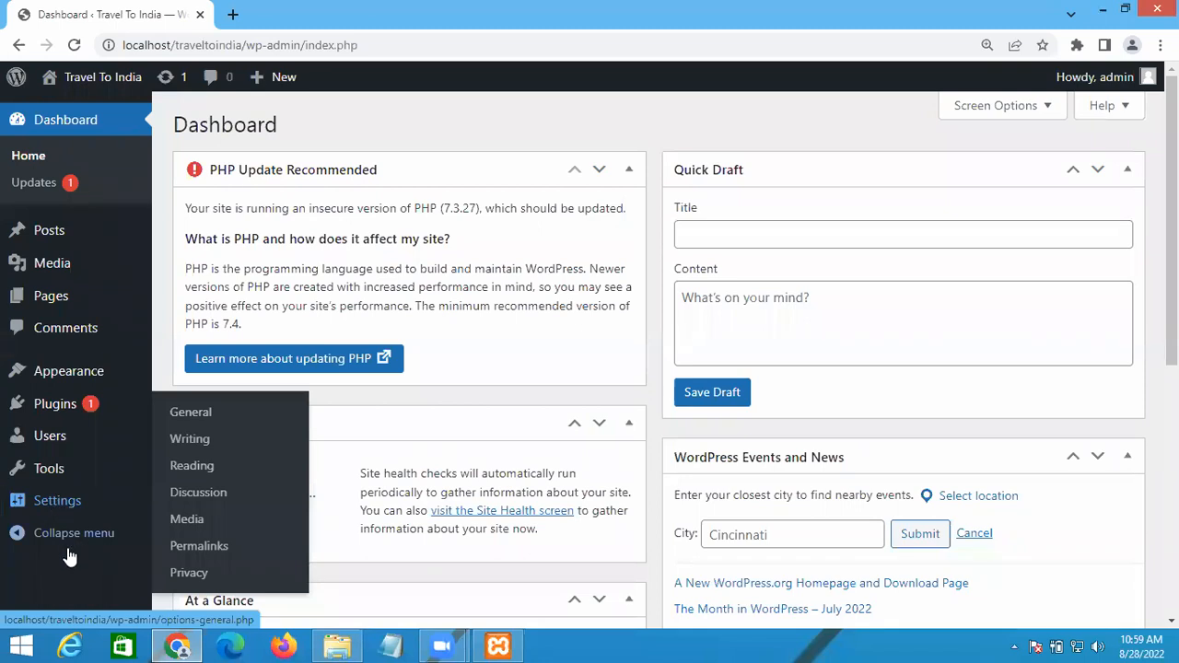
click(19, 542)
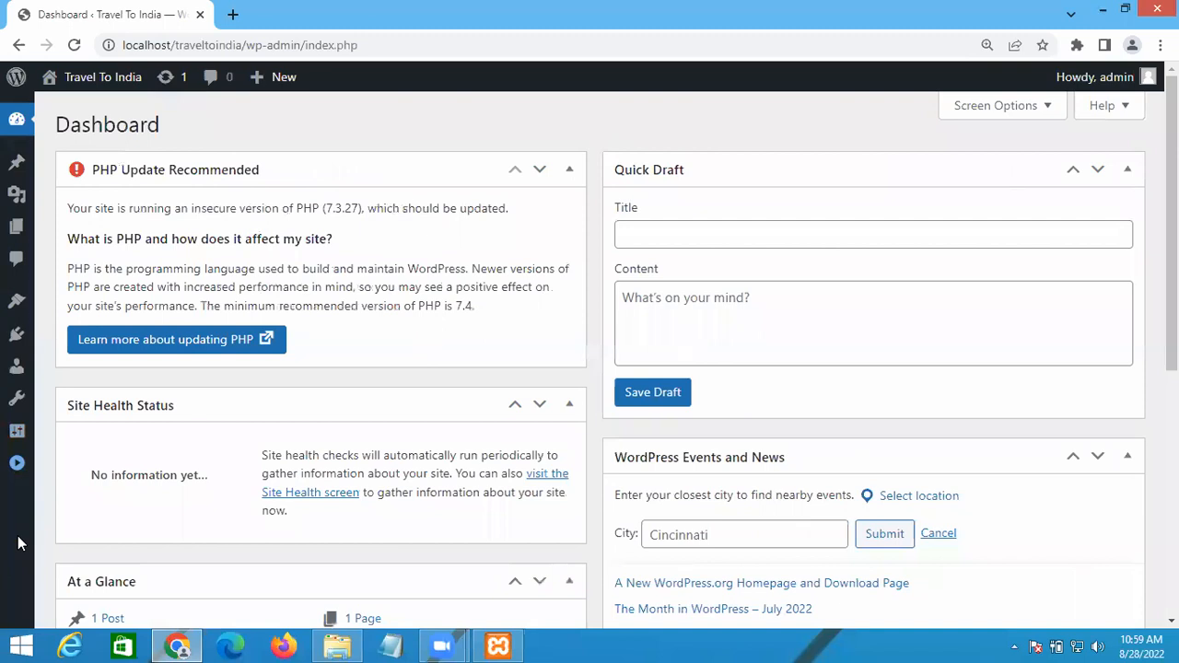
click(16, 470)
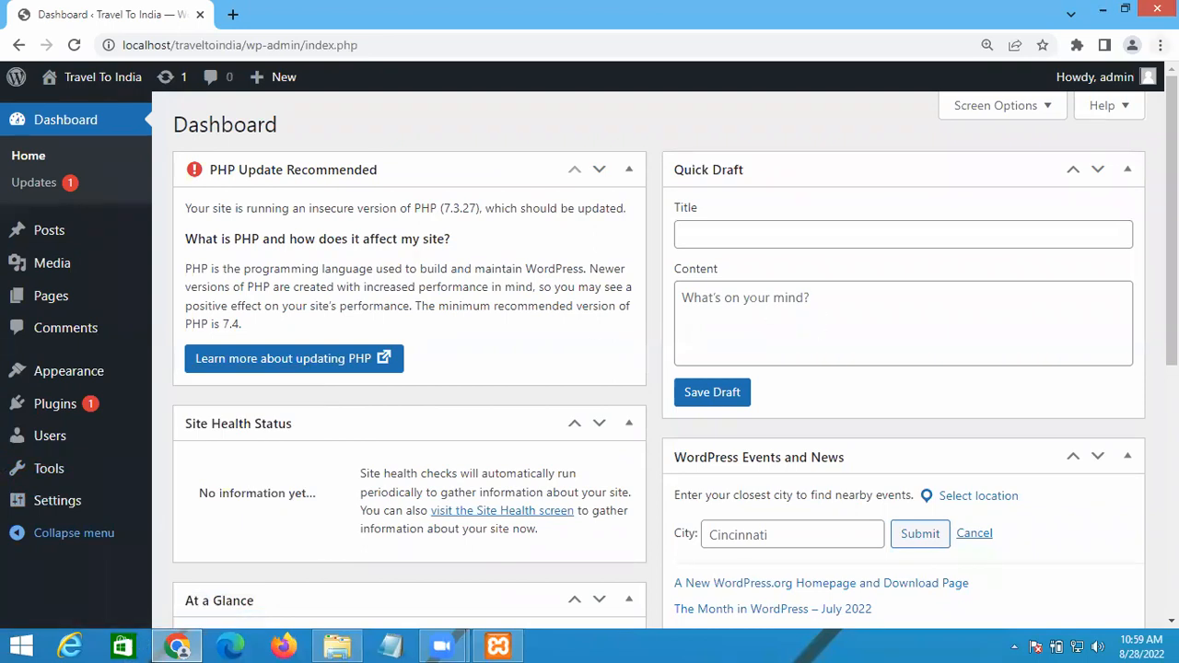
mouse_move(1140, 92)
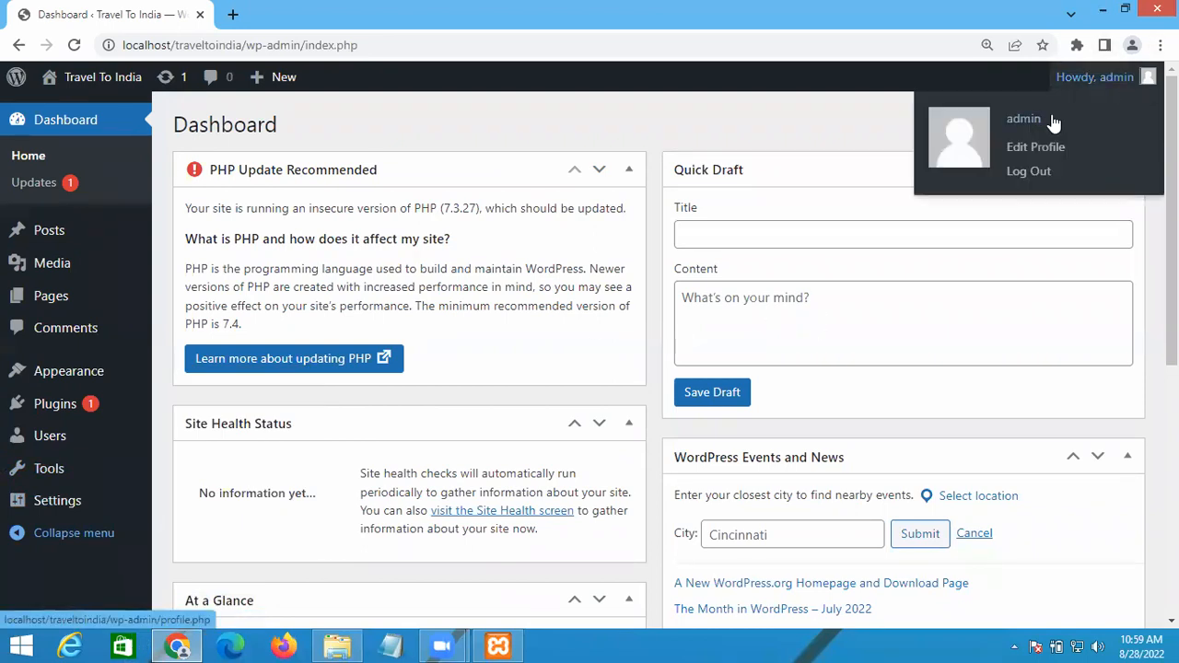